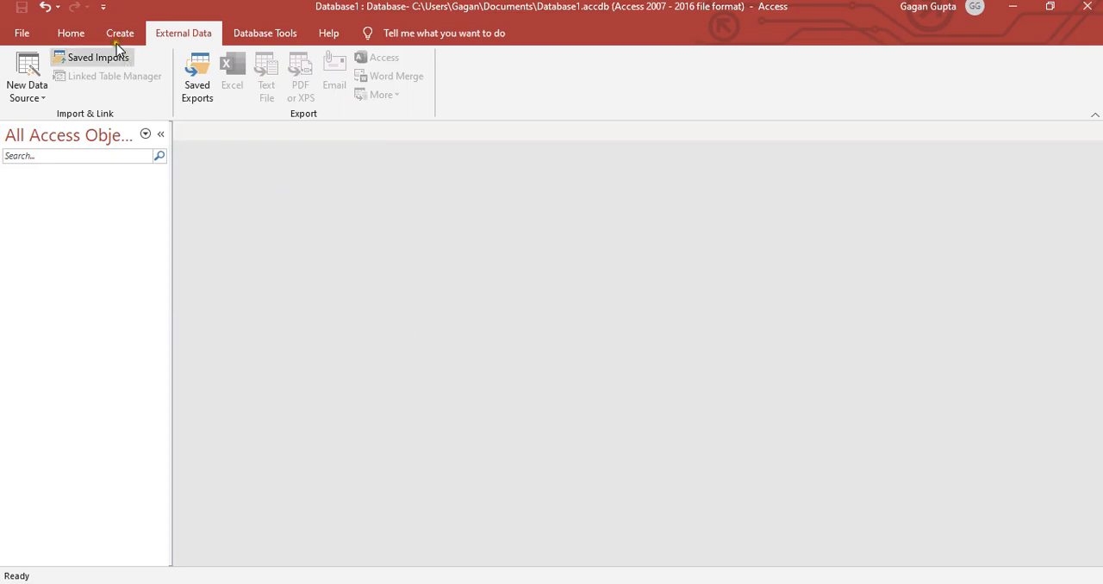
- Start an Excel import into a new table from the Sample - Superstore (1).xlsx file in the Desktop's My Folder
left_click(43, 97)
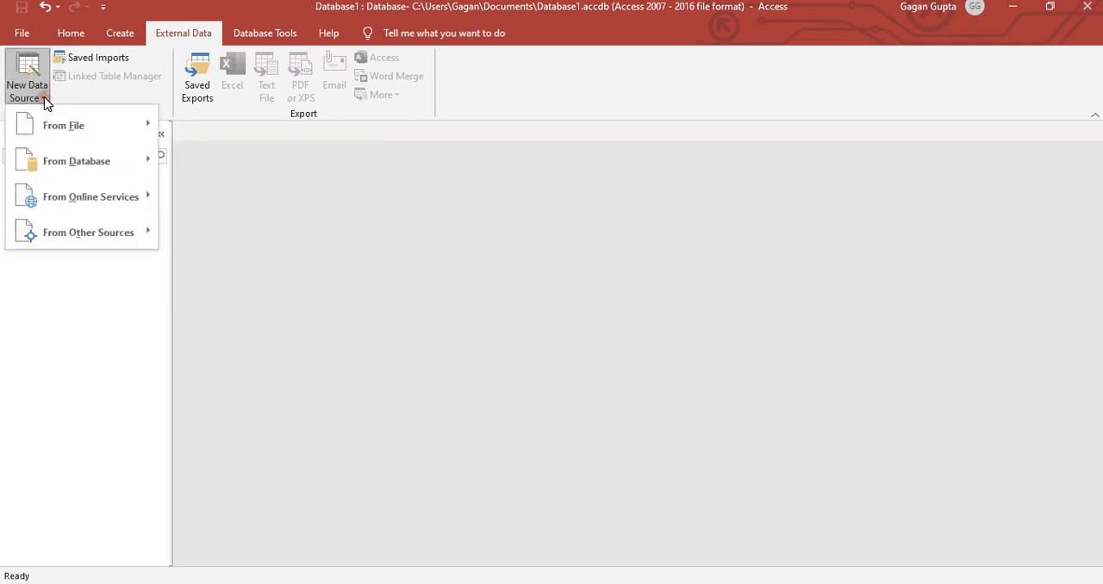
mouse_move(68, 125)
left_click(212, 131)
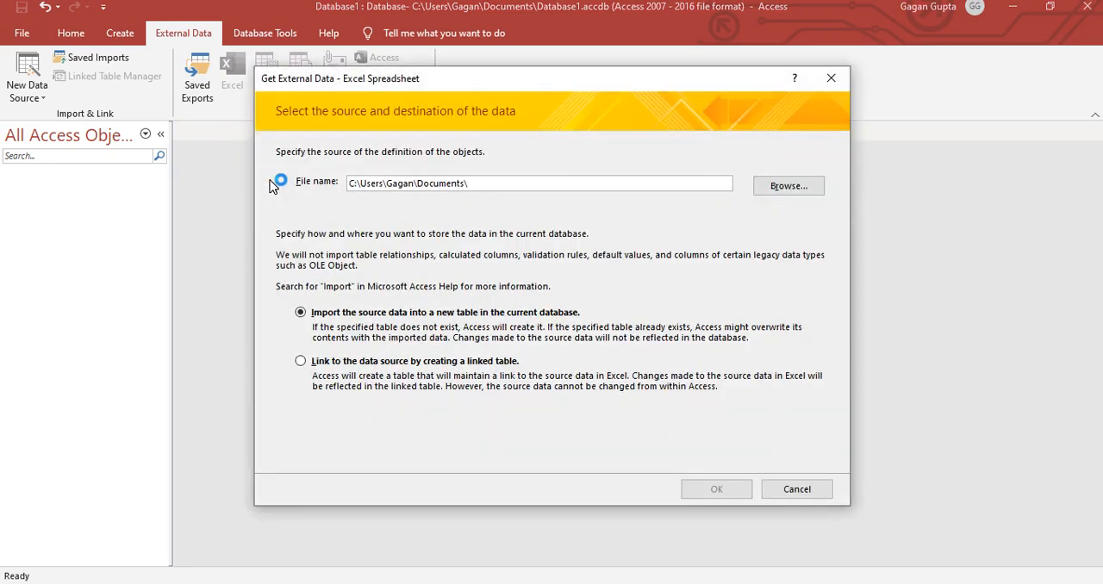
left_click(772, 191)
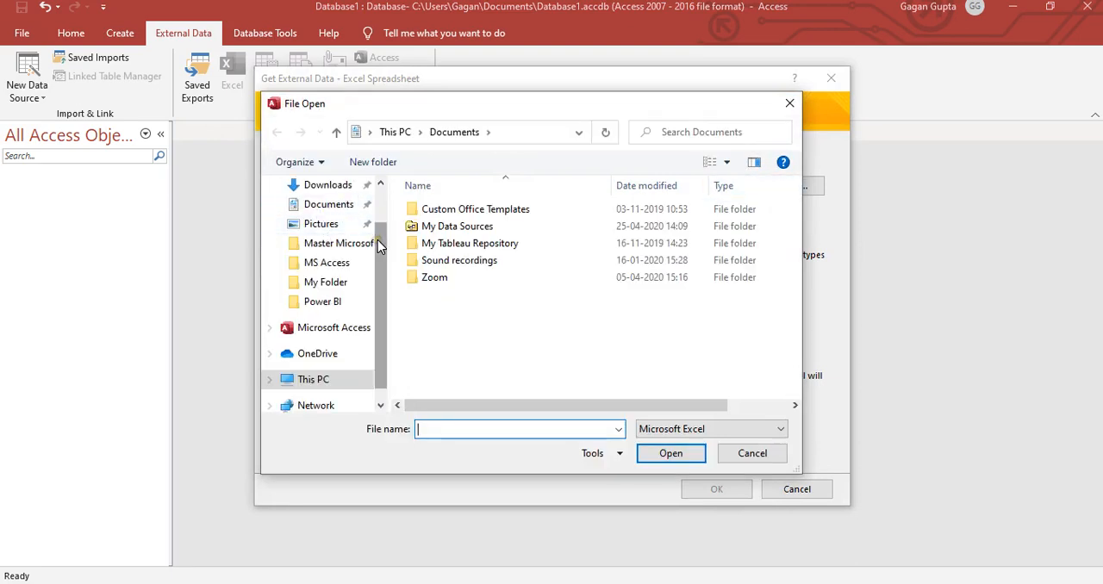
scroll(385, 201, "up", 2)
left_click(328, 217)
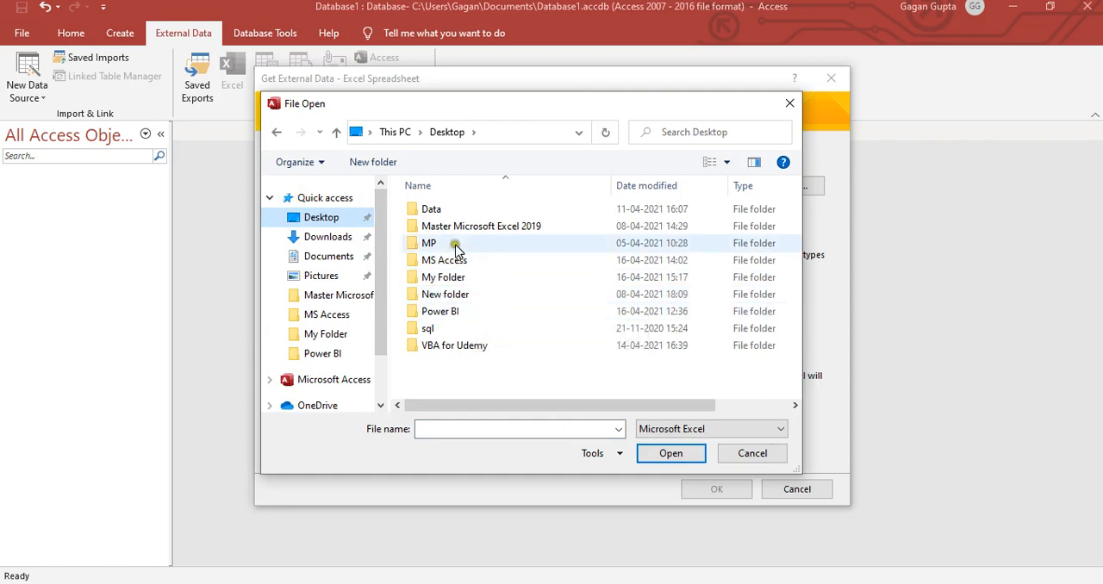
left_click(461, 277)
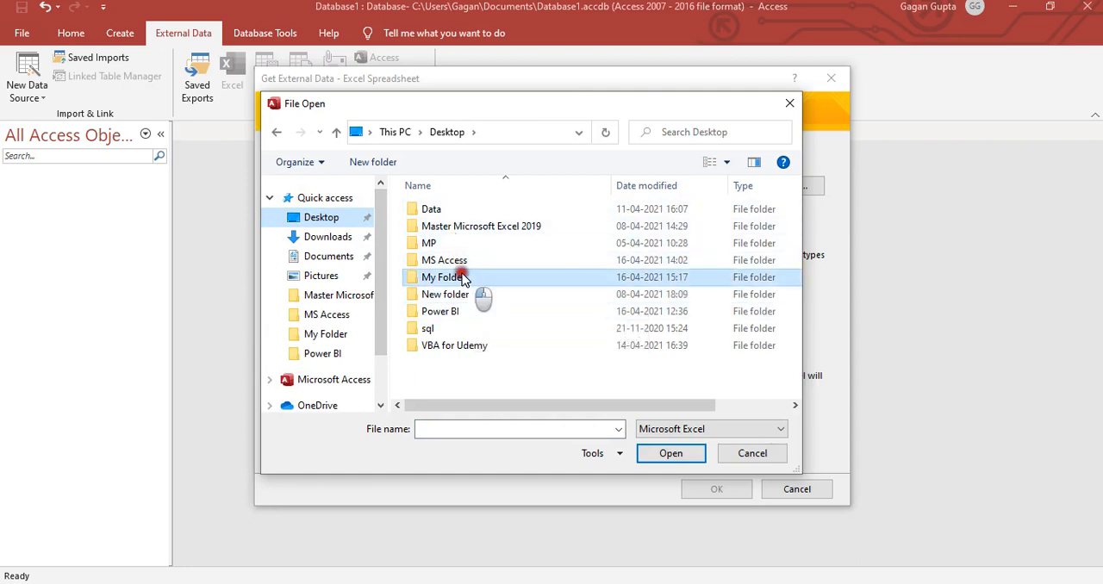
double_click(462, 277)
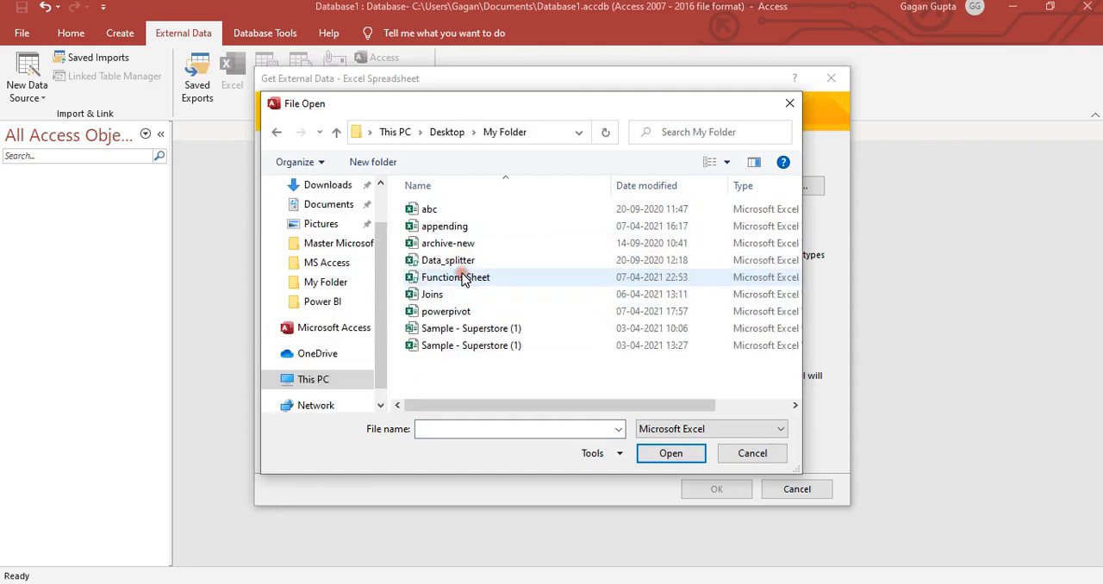
double_click(471, 345)
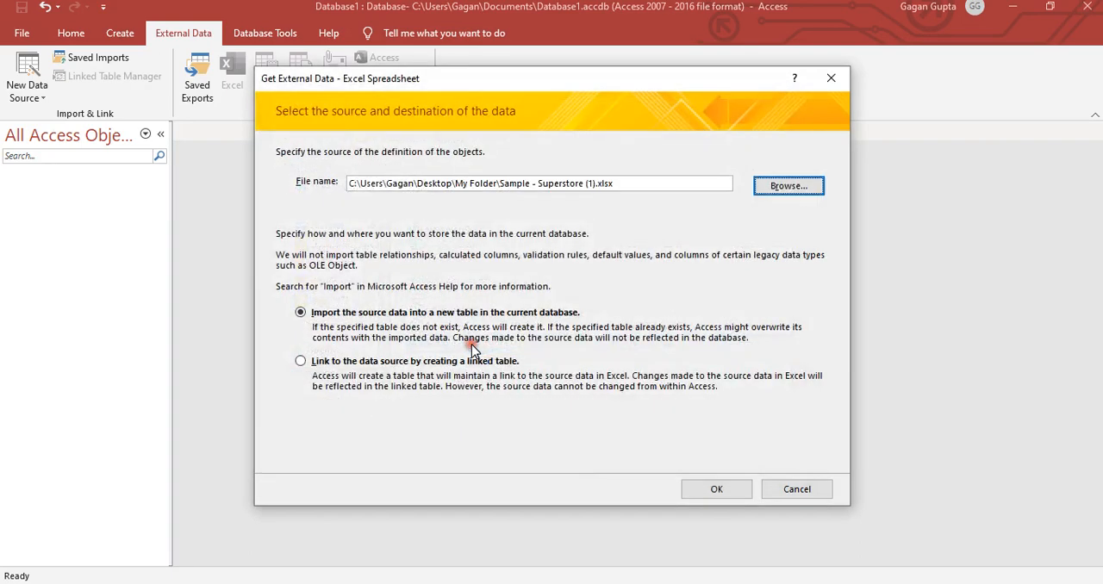
left_click(708, 488)
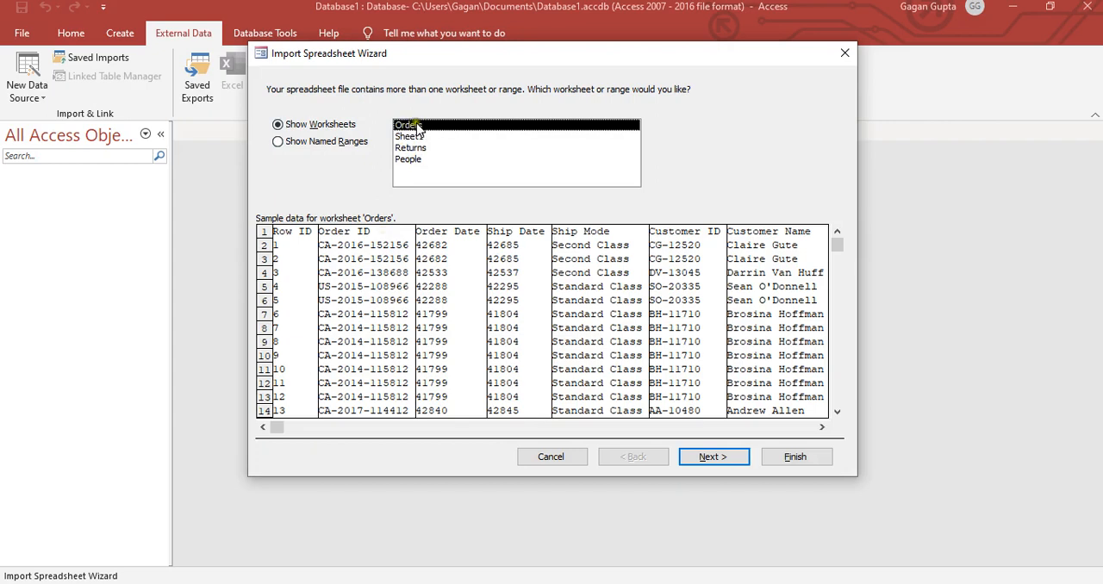
- Choose the Orders worksheet, use its first row as column headings, and accept the default field options
left_click(706, 459)
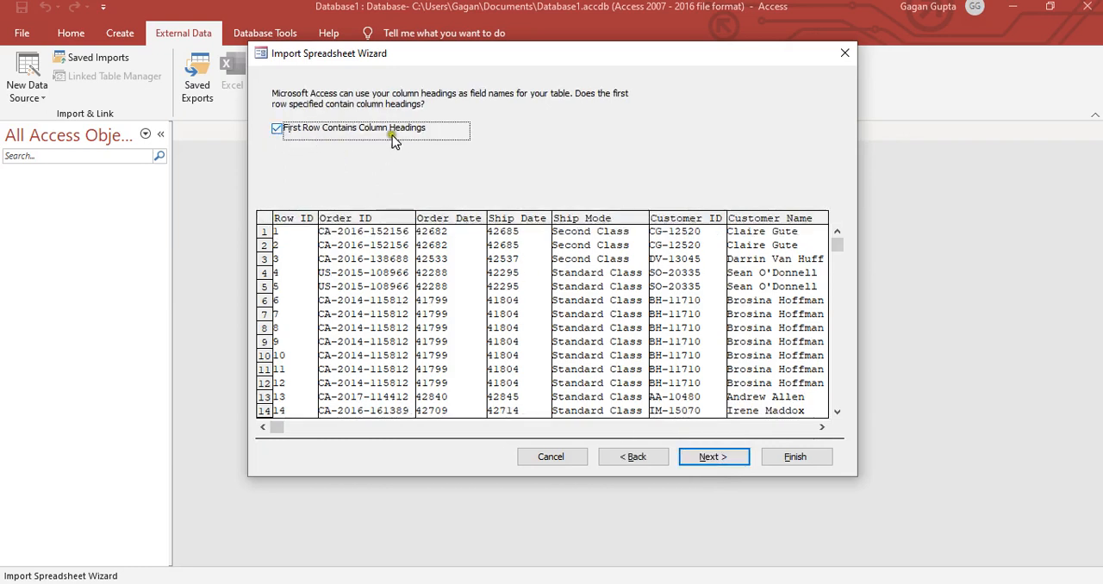
left_click(694, 449)
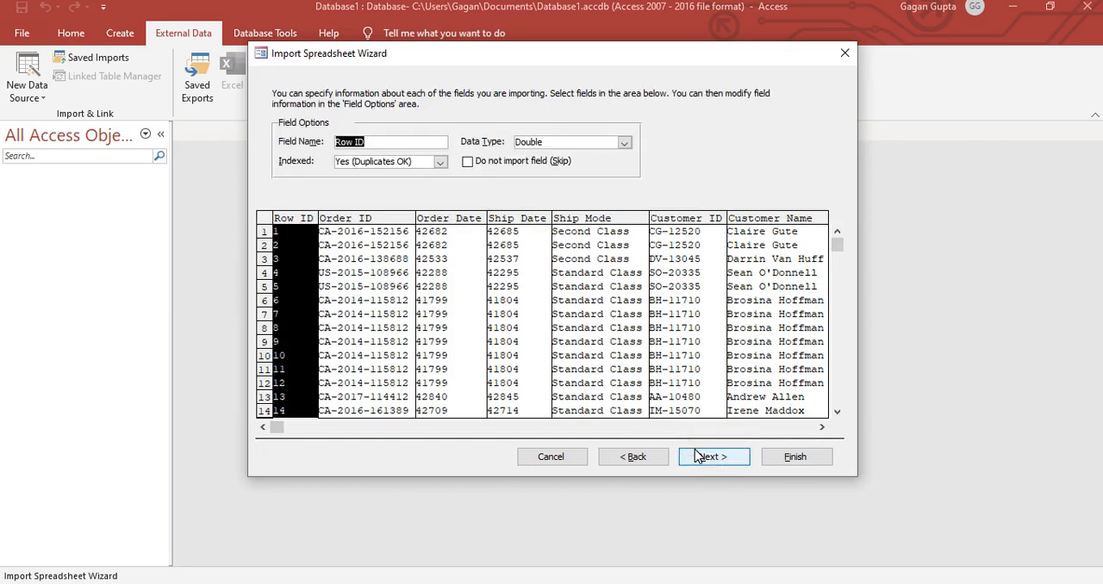
left_click(704, 457)
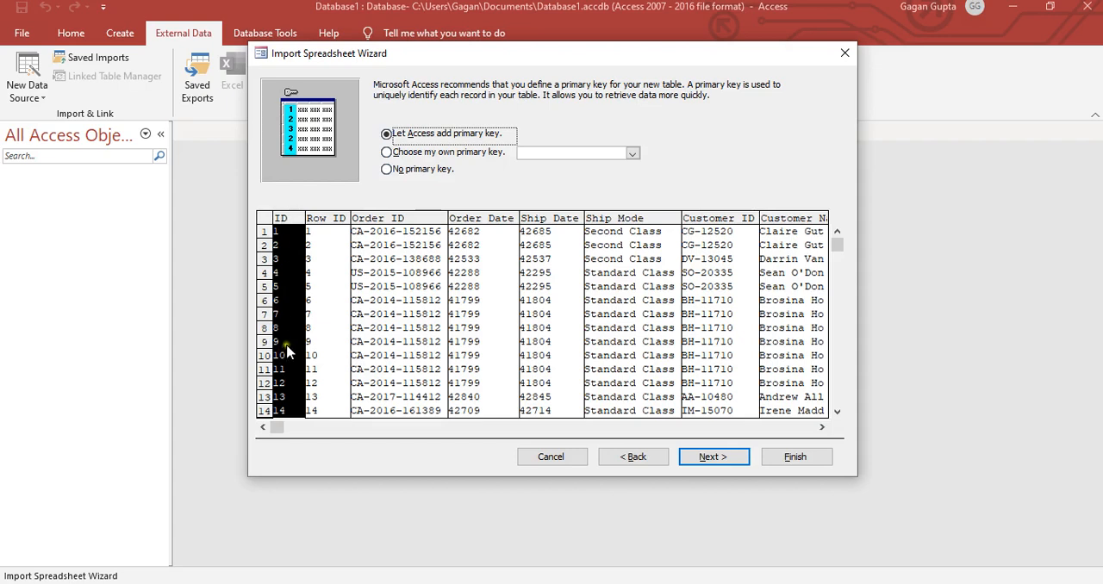
- Import the data into a table named Orders with no primary key, without saving the import steps
left_click(411, 155)
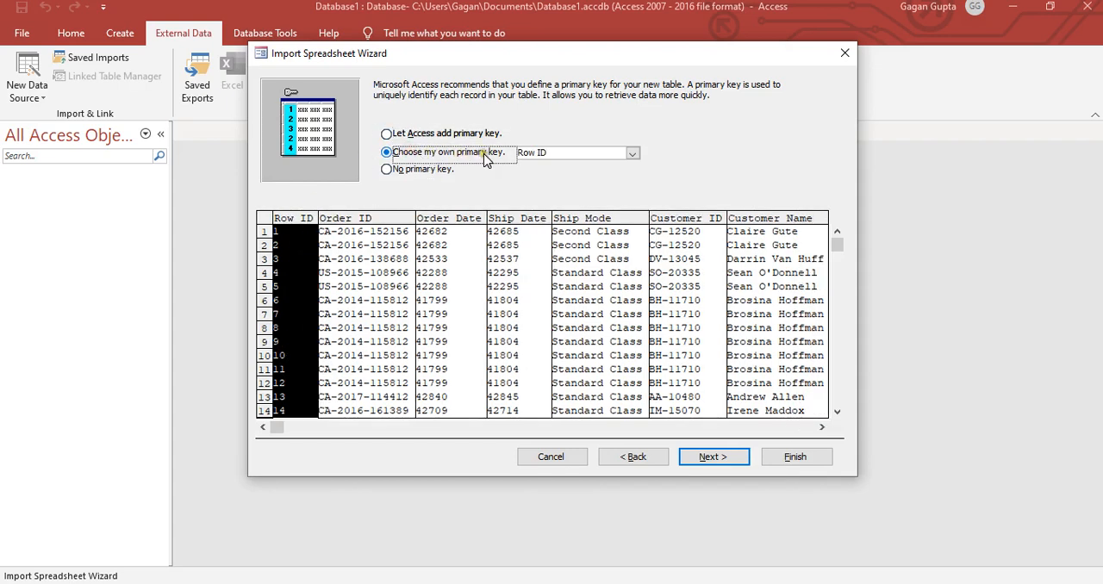
left_click(633, 154)
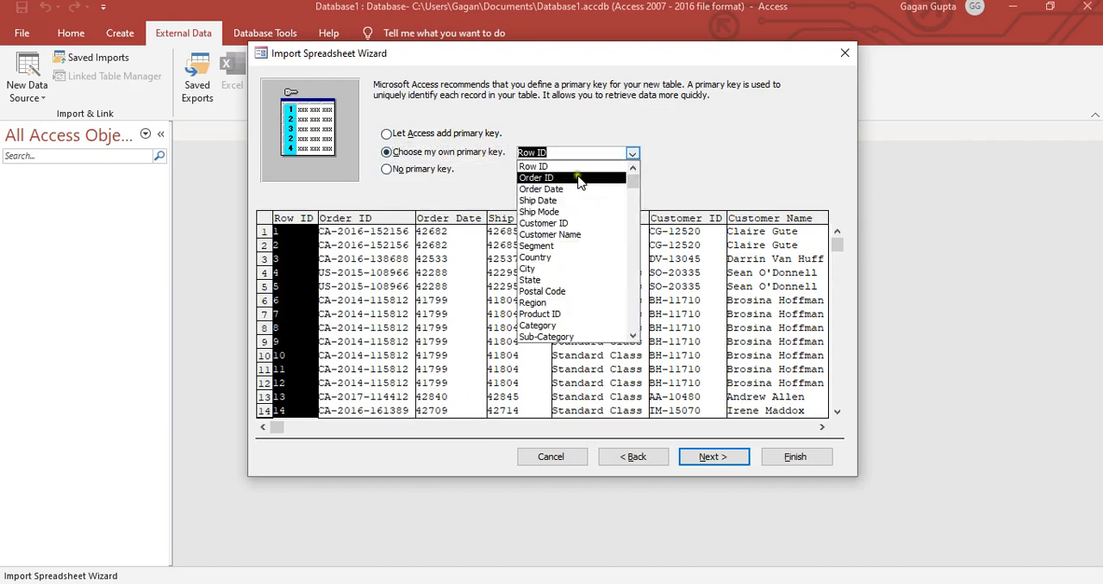
left_click(674, 152)
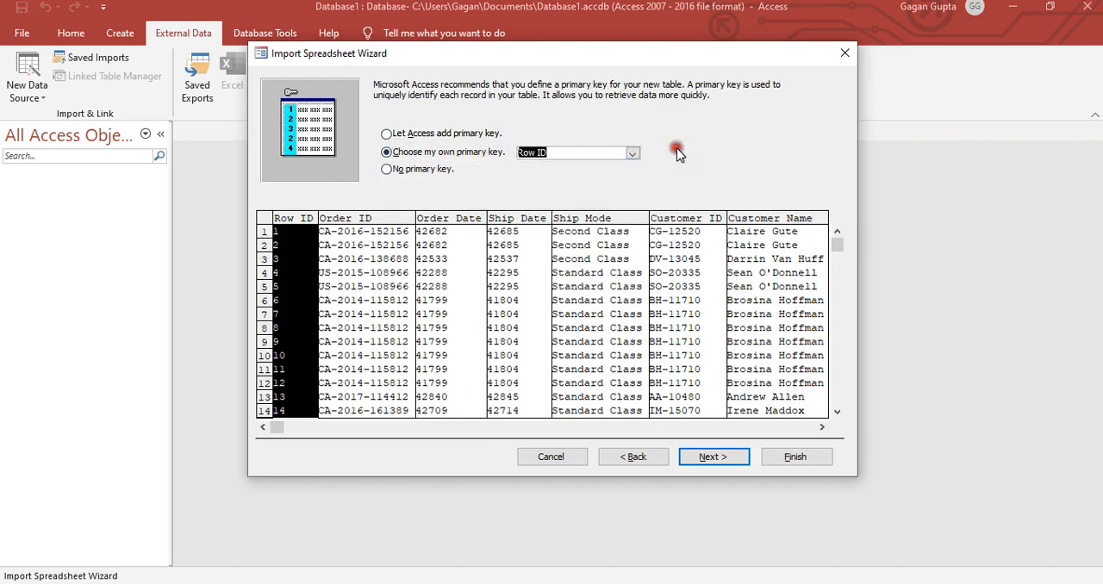
left_click(430, 169)
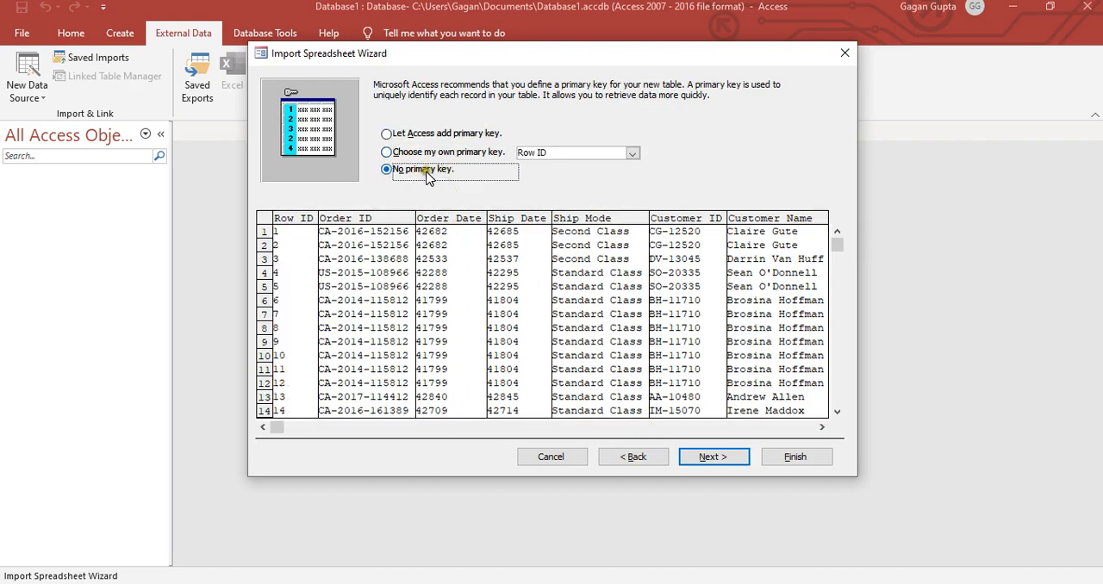
left_click(707, 457)
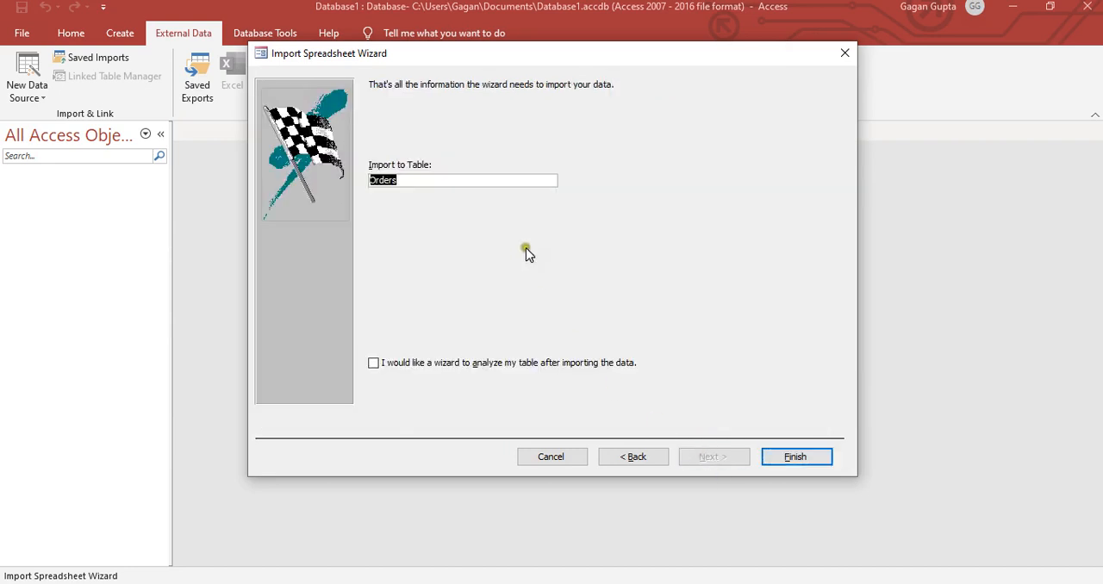
left_click(792, 461)
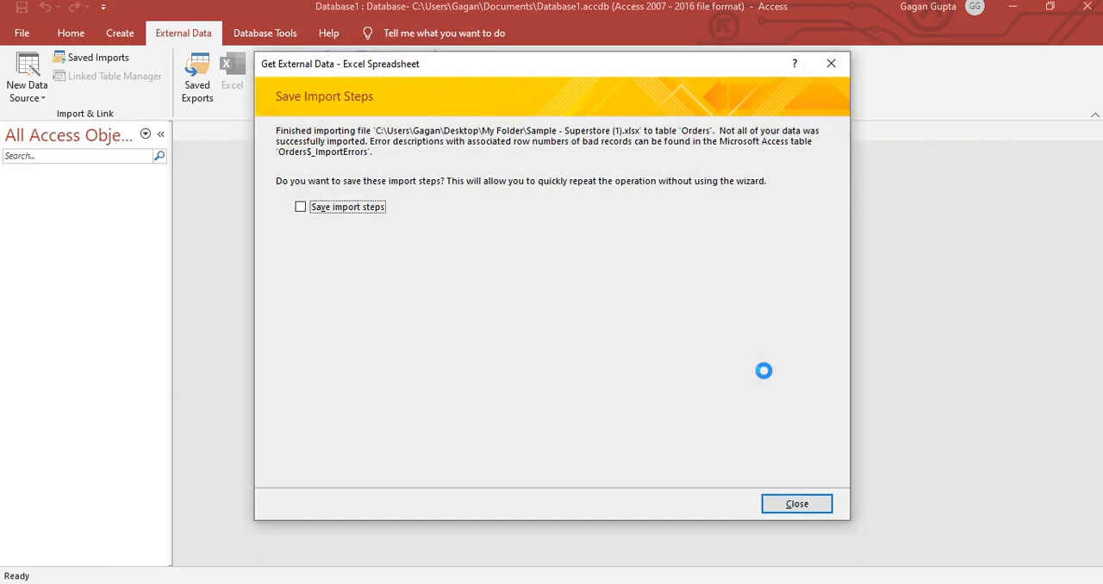
left_click(797, 506)
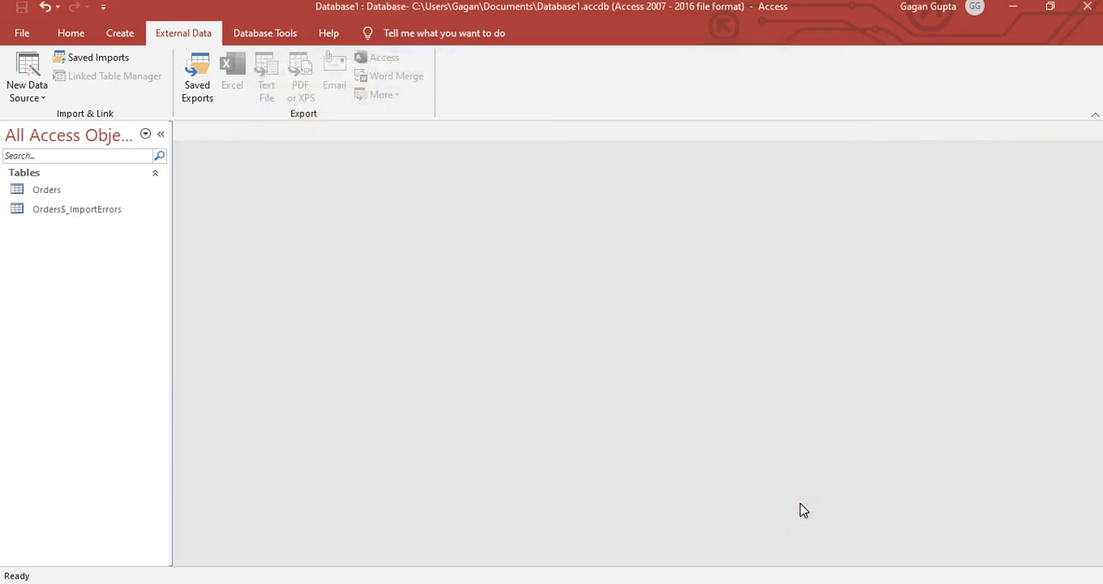
left_click(47, 189)
left_click(50, 189)
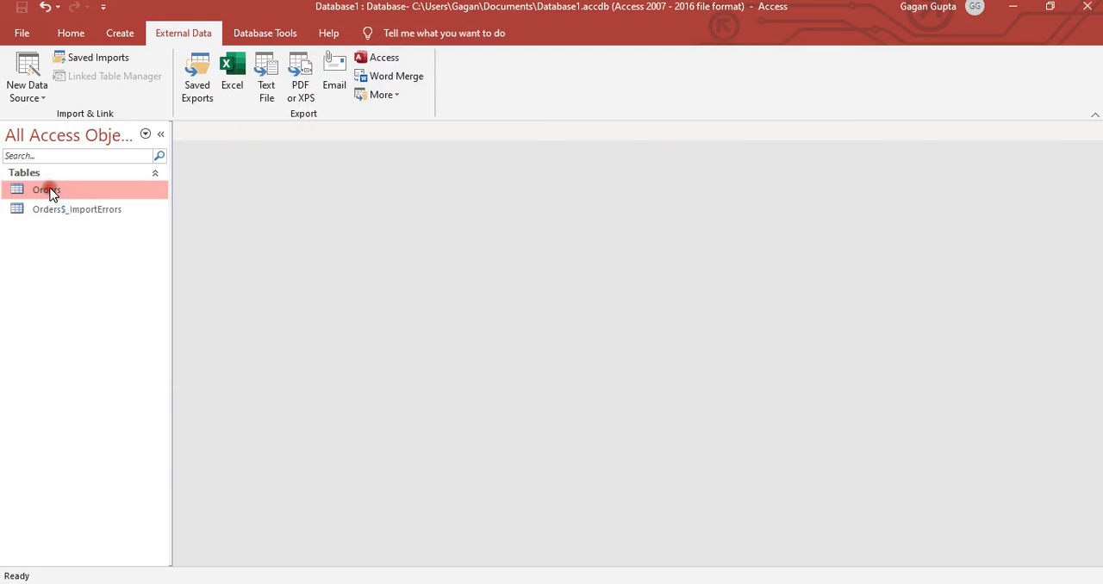
left_click(78, 192)
left_click(31, 191)
left_click(41, 212)
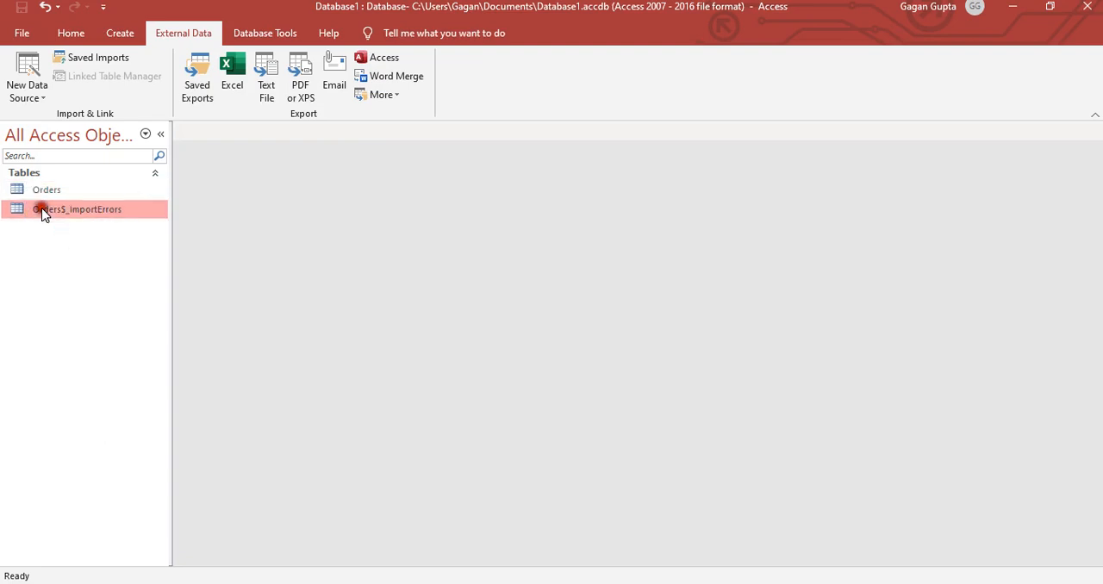
left_click(41, 212)
left_click(47, 191)
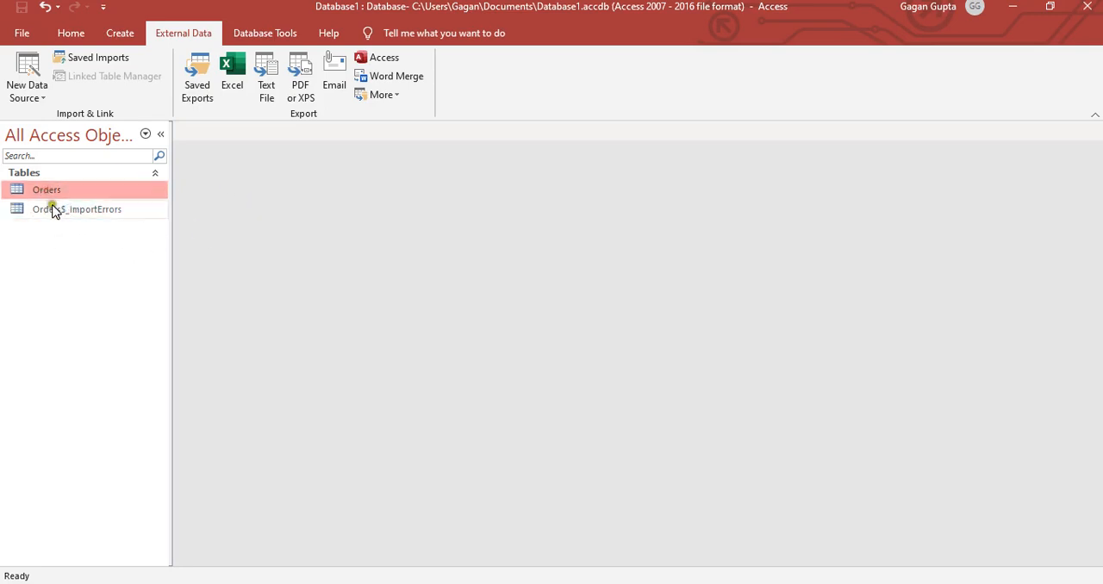
left_click(48, 197)
left_click(48, 197)
right_click(67, 189)
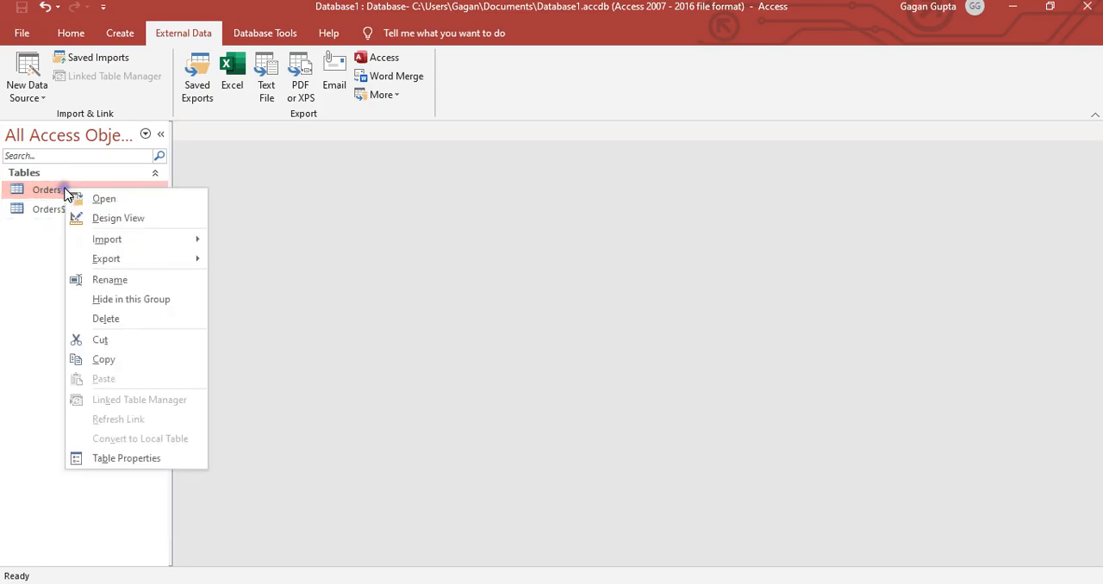
left_click(126, 319)
left_click(558, 347)
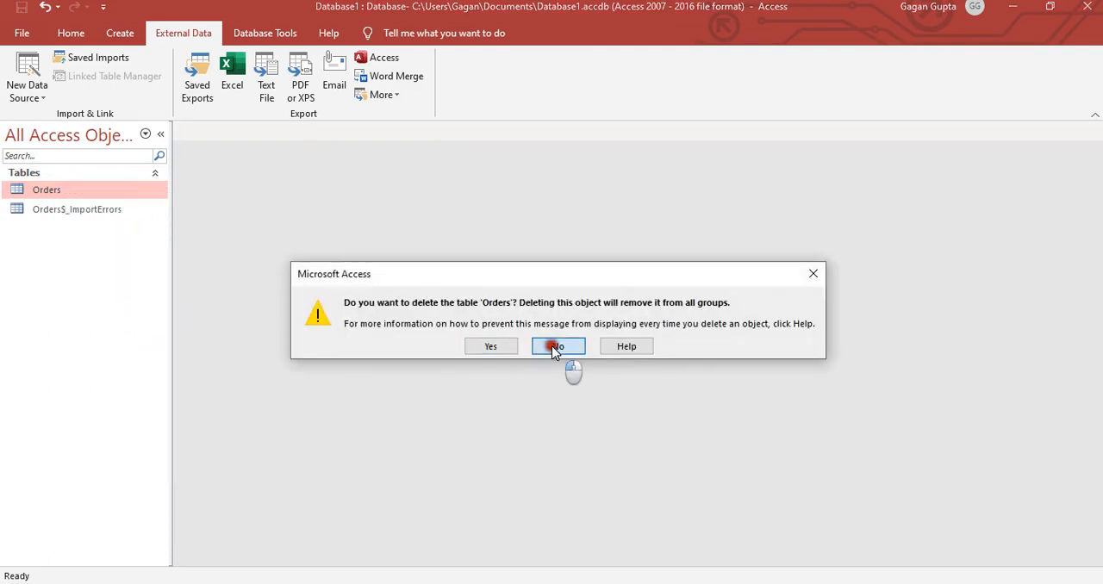
- Delete the Orders and Orders$_ImportErrors tables from the database
right_click(76, 191)
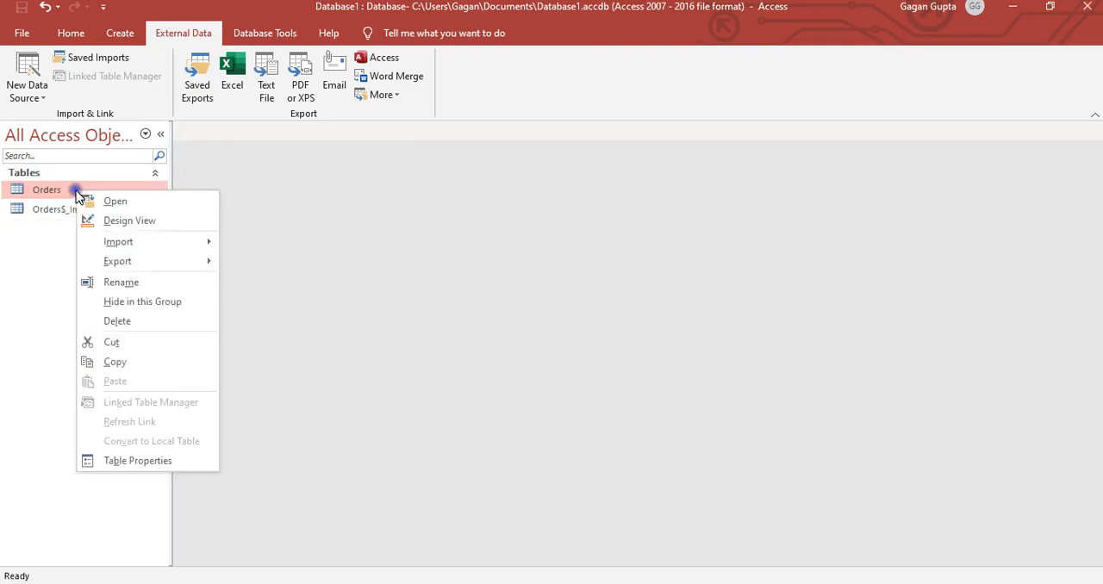
left_click(135, 320)
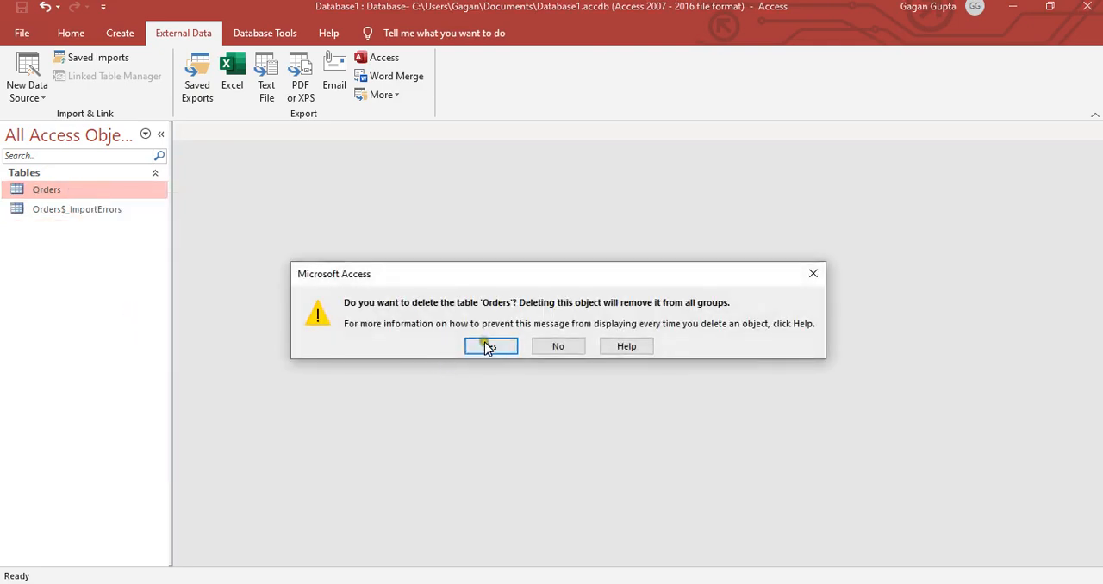
left_click(485, 346)
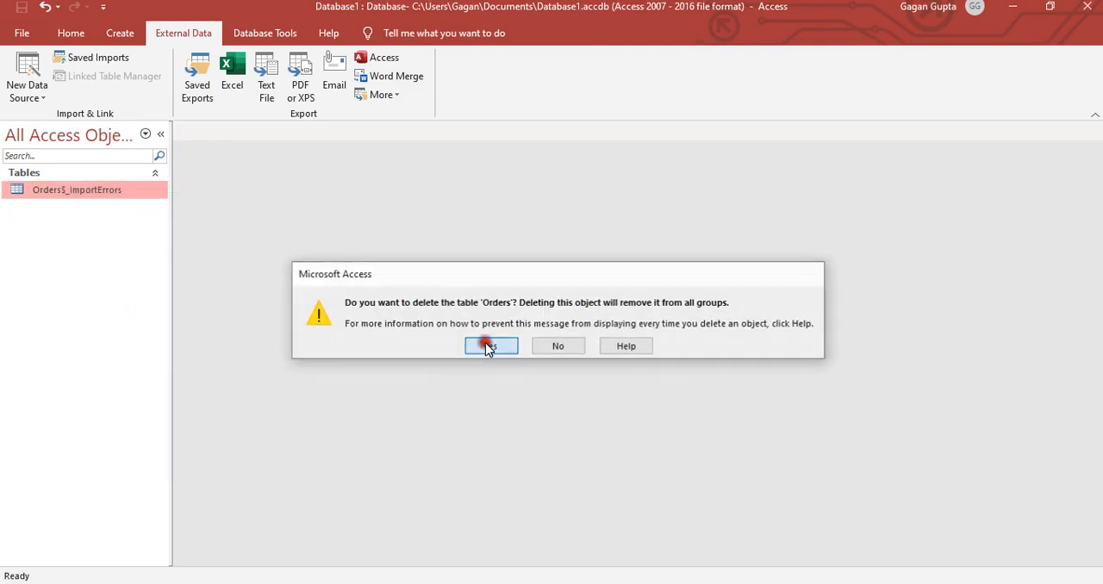
right_click(88, 191)
left_click(143, 322)
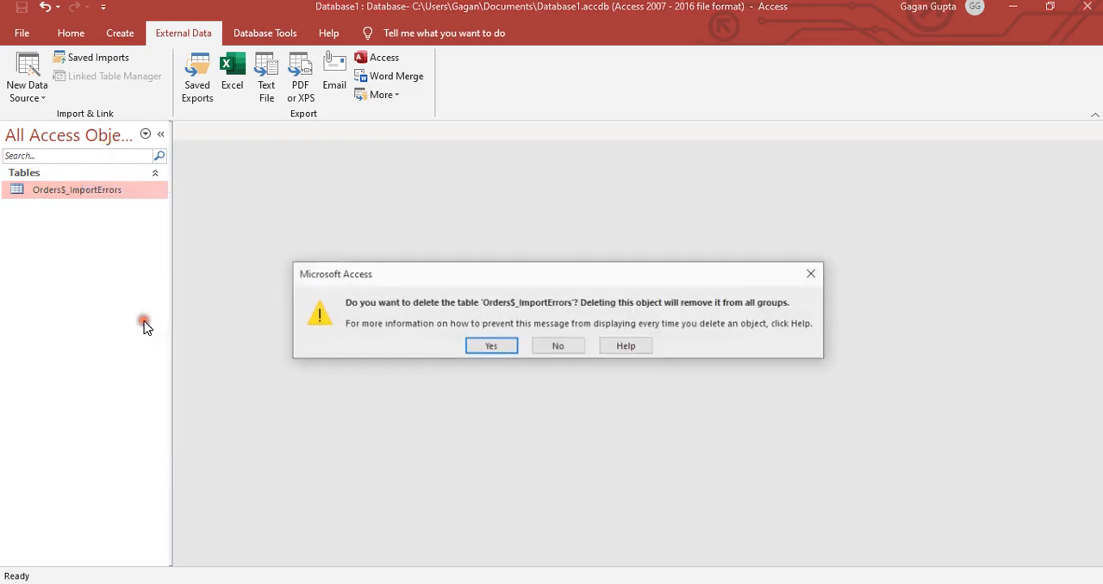
left_click(490, 346)
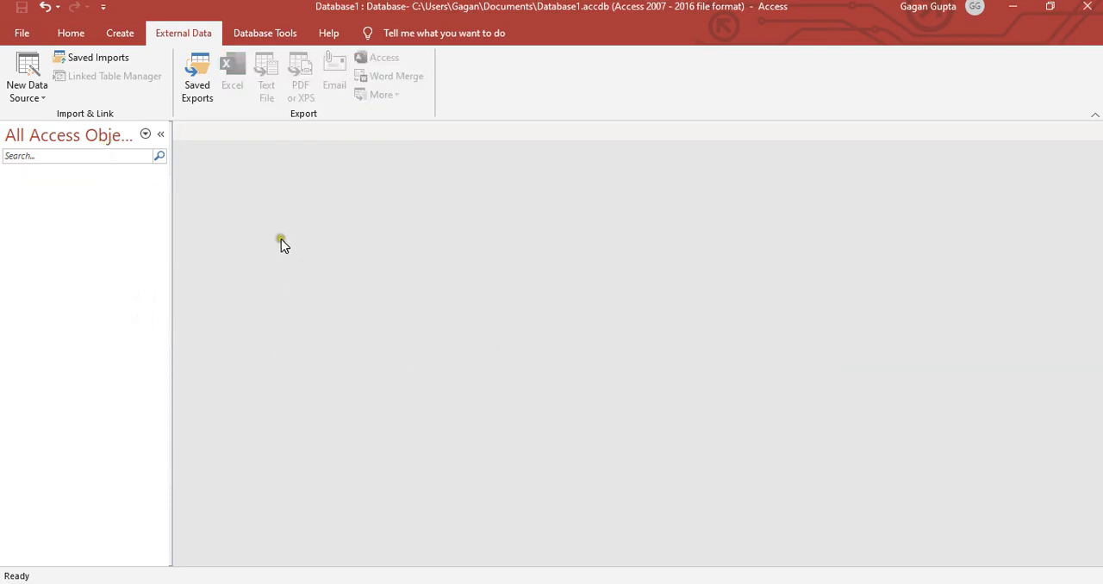
- Start another Excel import into a new table, using the Sample - Superstore (1) workbook modified at 13:27 in My Folder
left_click(38, 93)
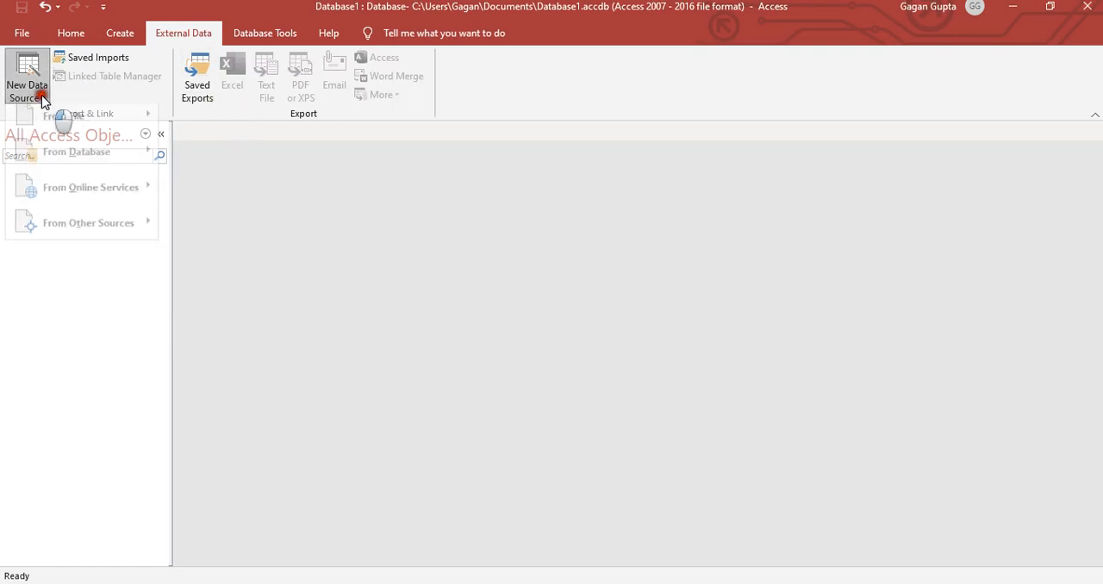
mouse_move(71, 120)
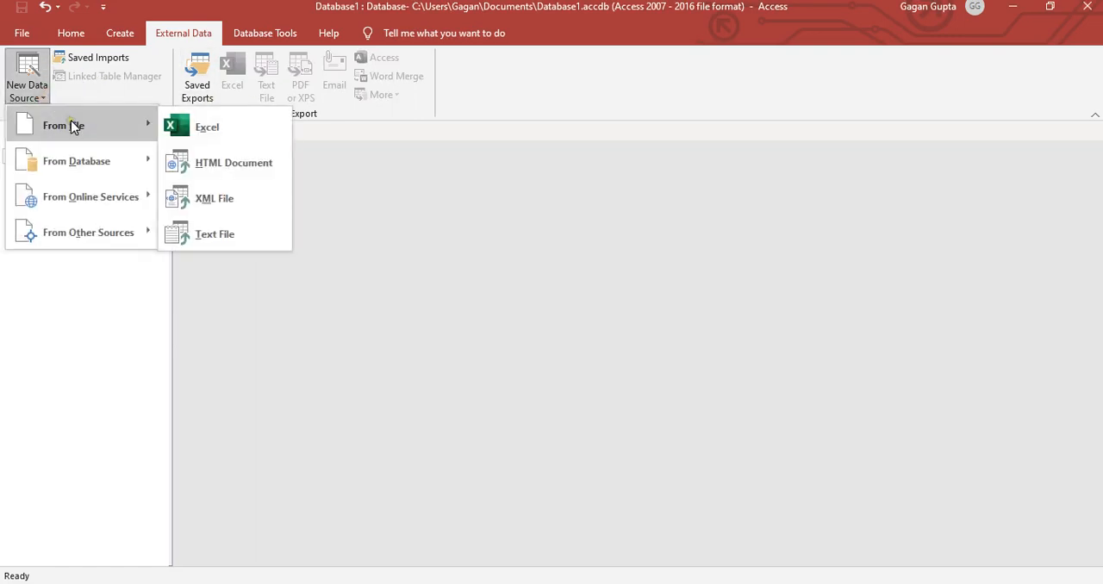
left_click(219, 130)
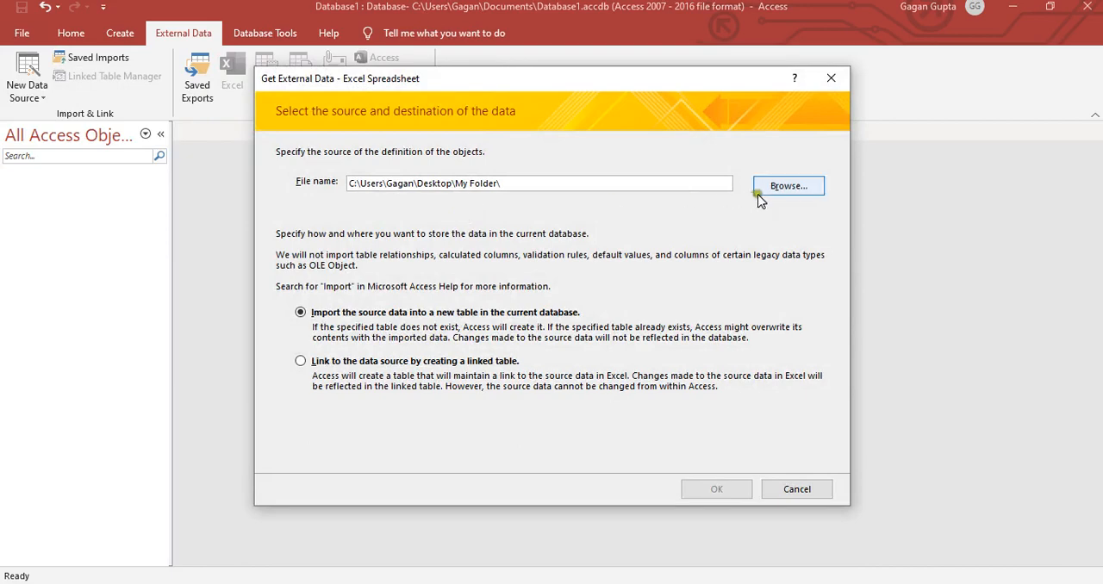
left_click(765, 194)
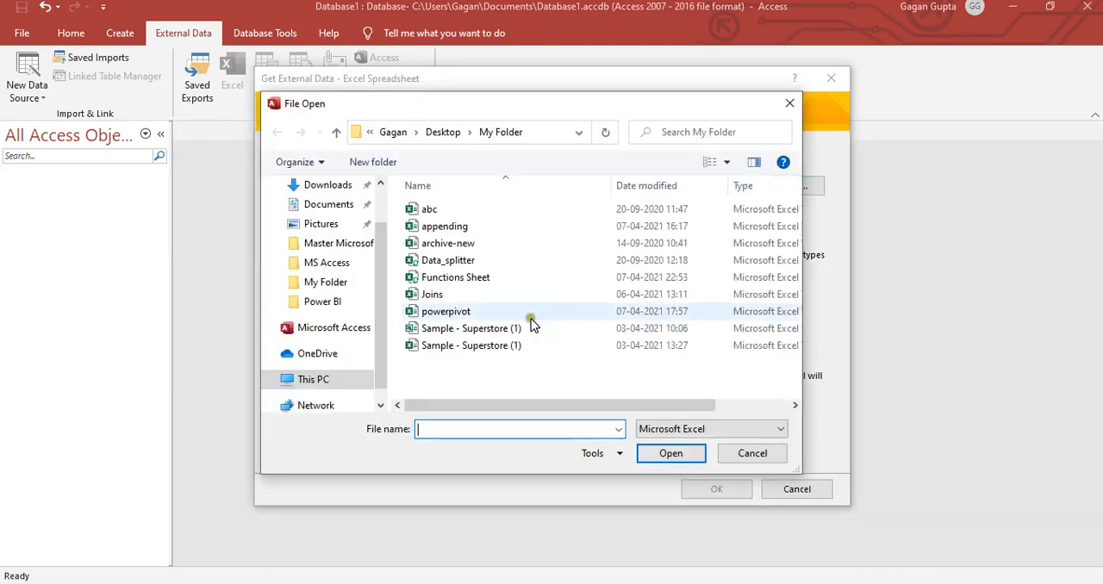
double_click(464, 349)
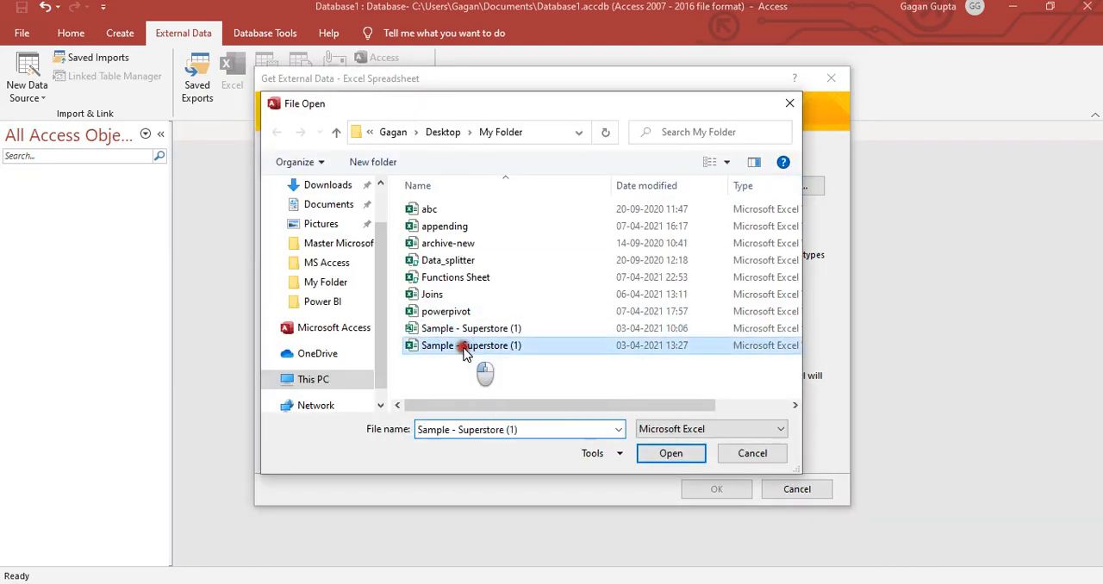
left_click(735, 488)
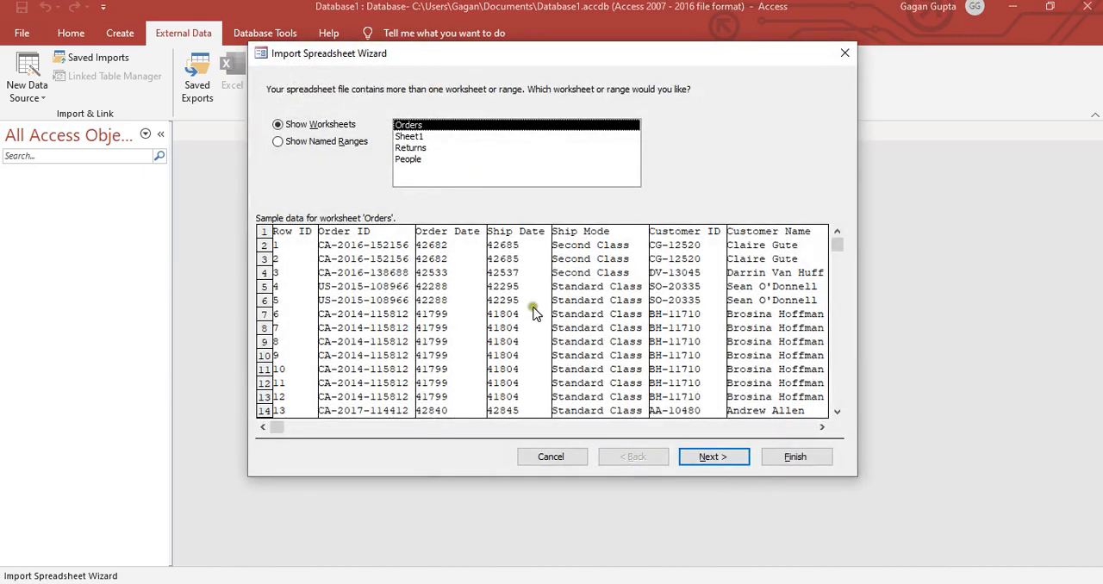
- Choose the Orders worksheet, use its first row as column headings, and keep the default field options
left_click(723, 463)
left_click(723, 463)
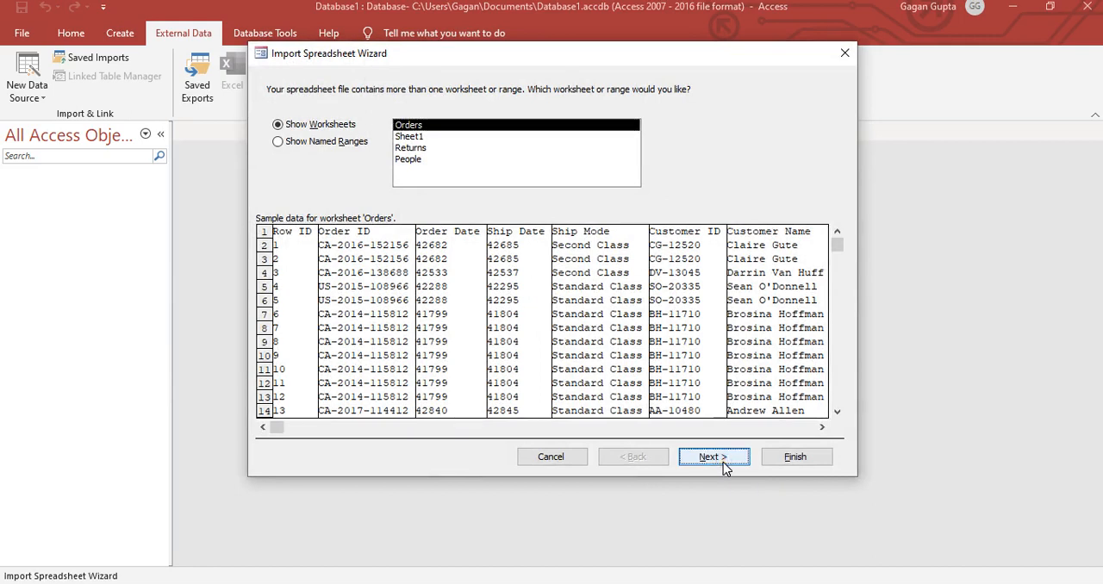
left_click(724, 463)
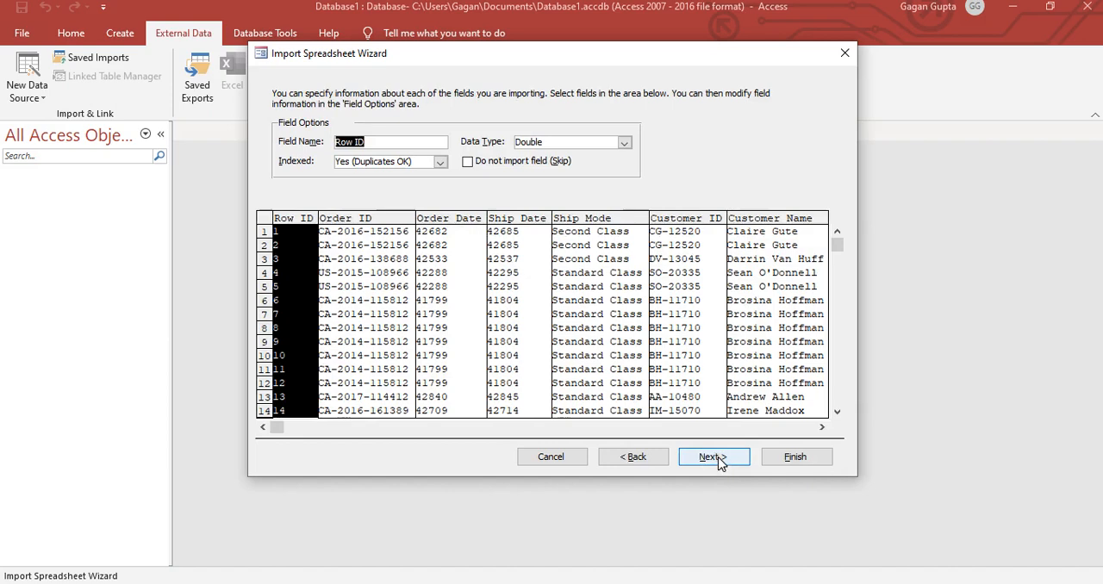
left_click(720, 461)
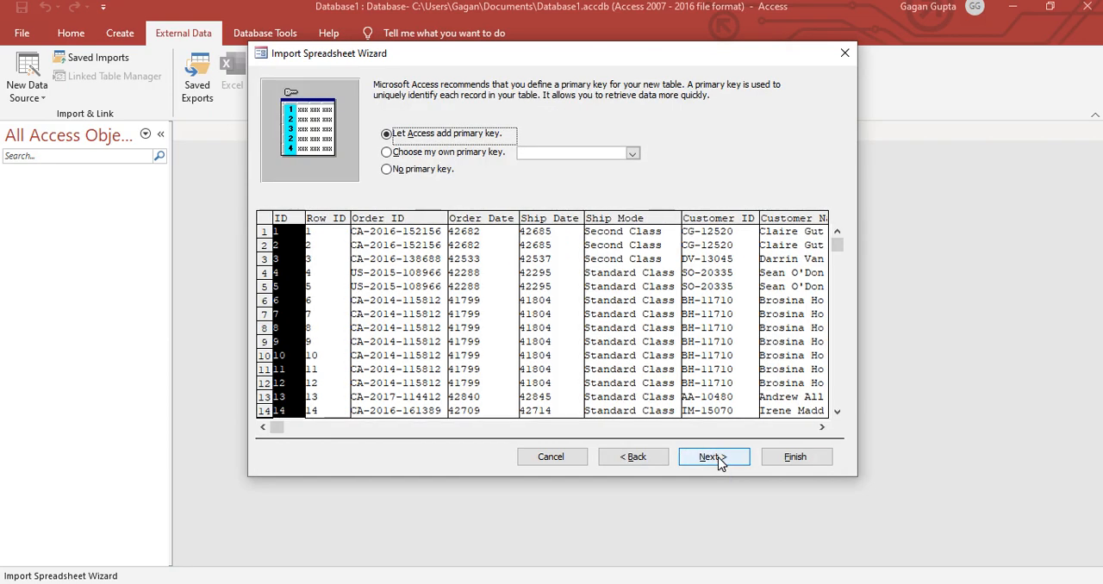
- Let Access add the primary key and import the data into a table named Orders
left_click(429, 170)
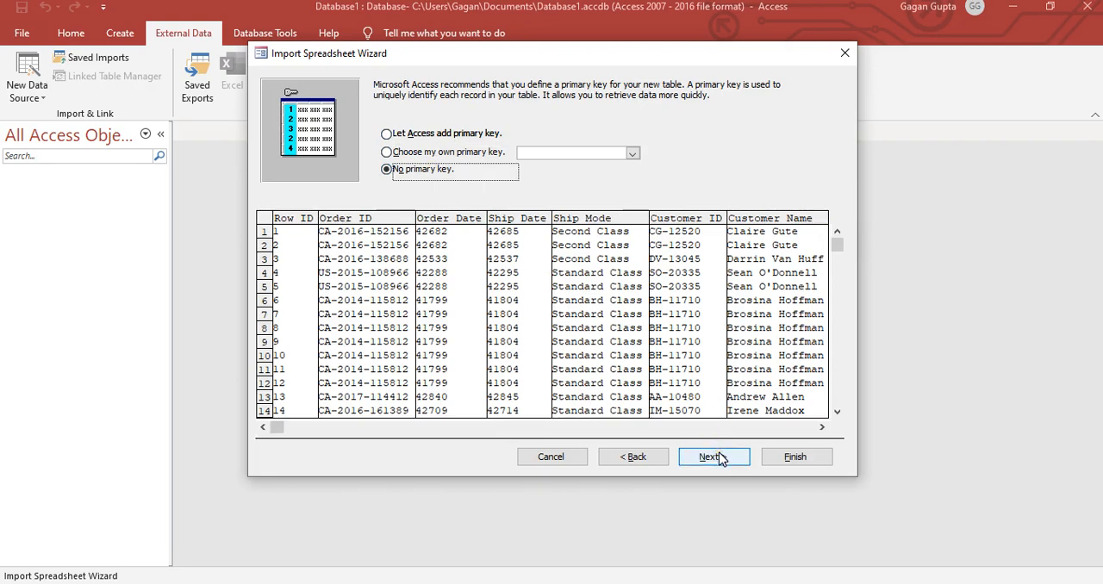
left_click(411, 135)
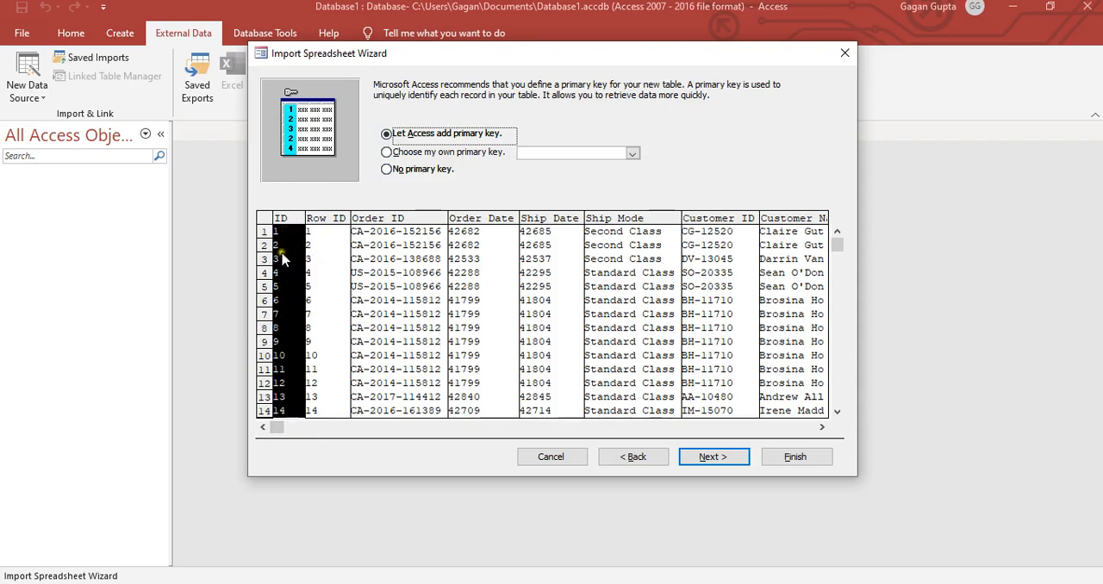
left_click(707, 456)
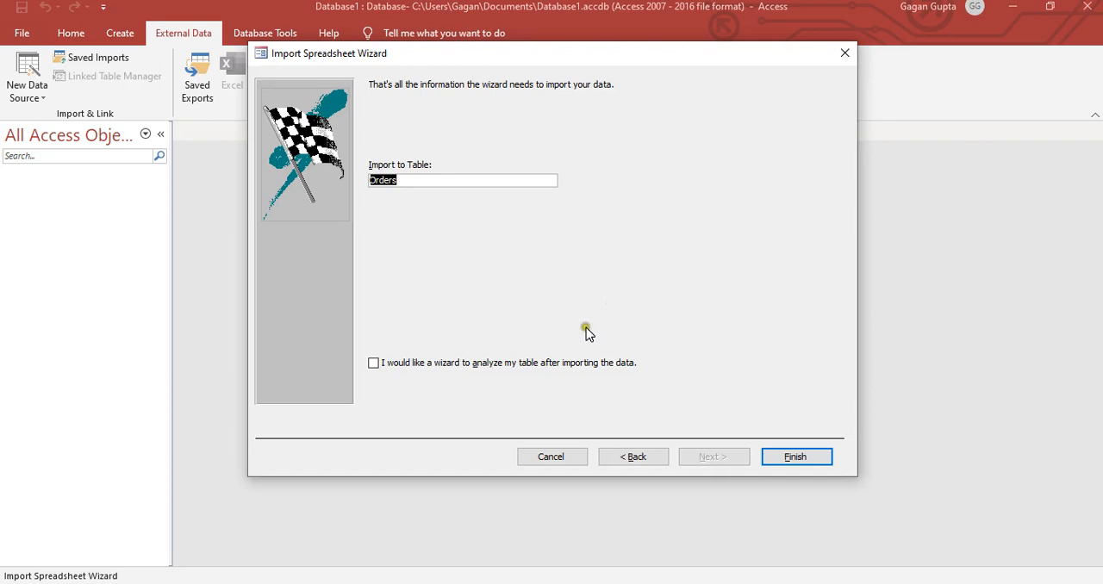
left_click(794, 460)
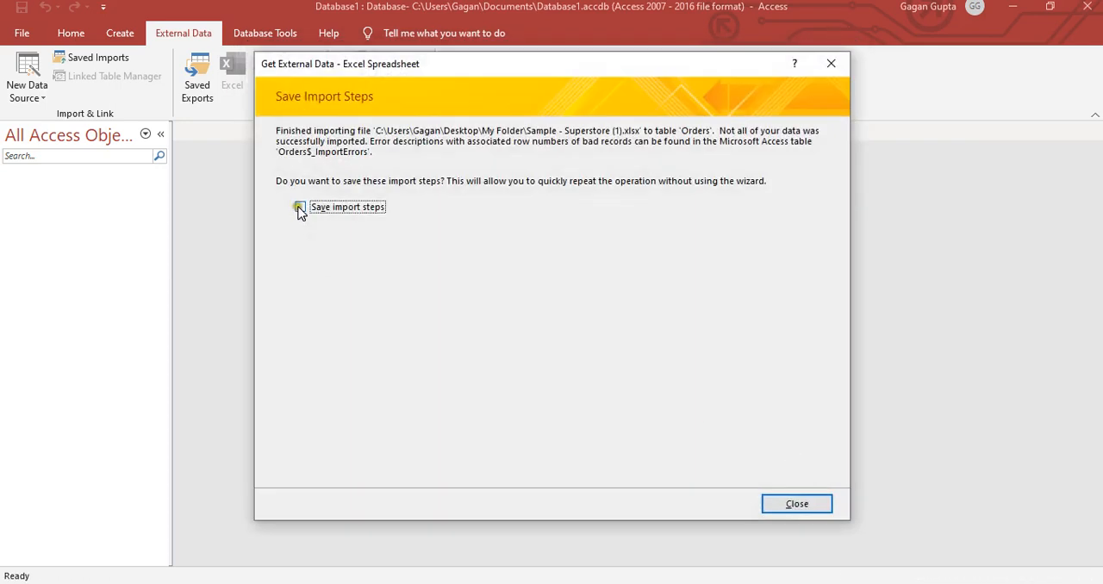
- Save the import steps under the name orders
left_click(300, 207)
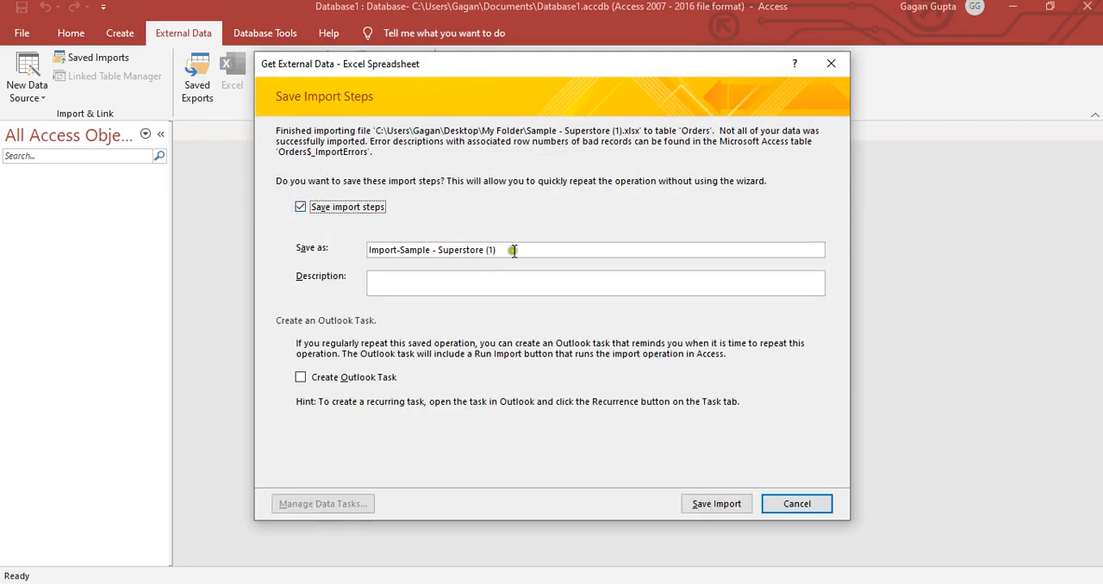
left_click_drag(519, 255, 328, 250)
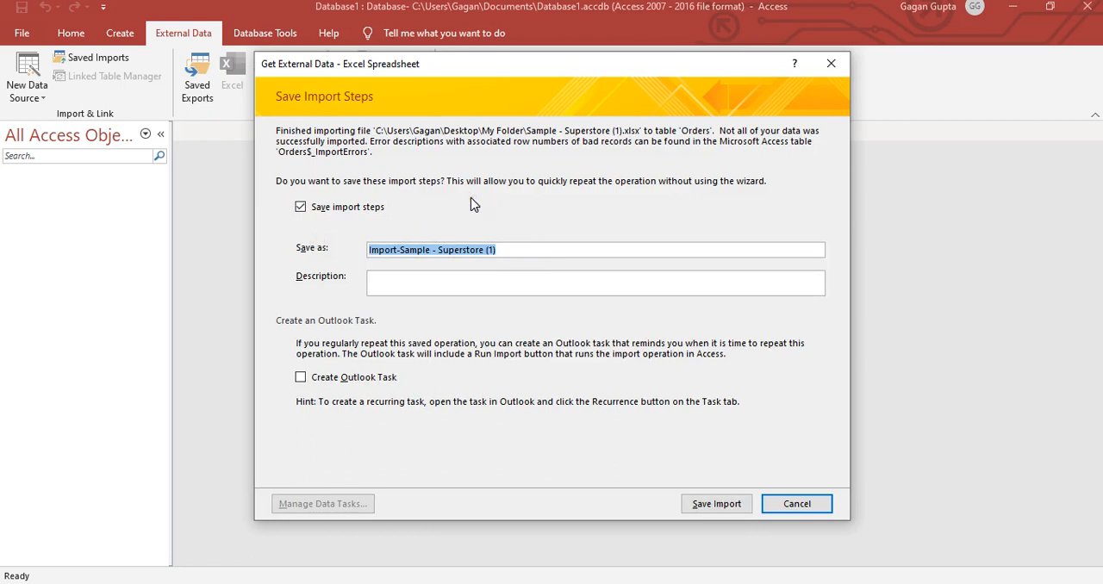
type("orders")
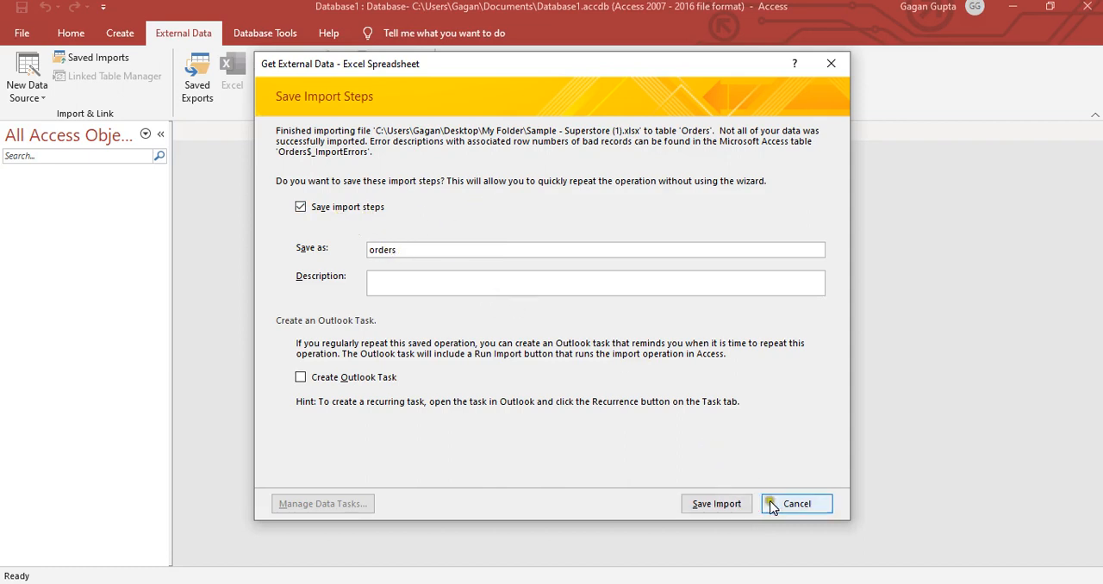
left_click(707, 505)
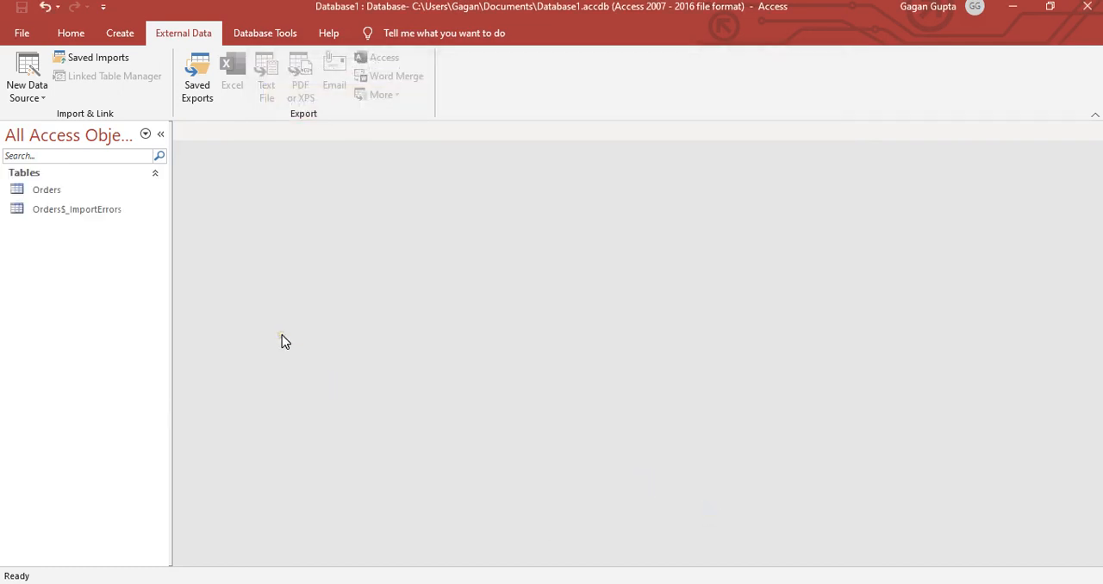
- Open the imported Orders table in Datasheet View
left_click(72, 193)
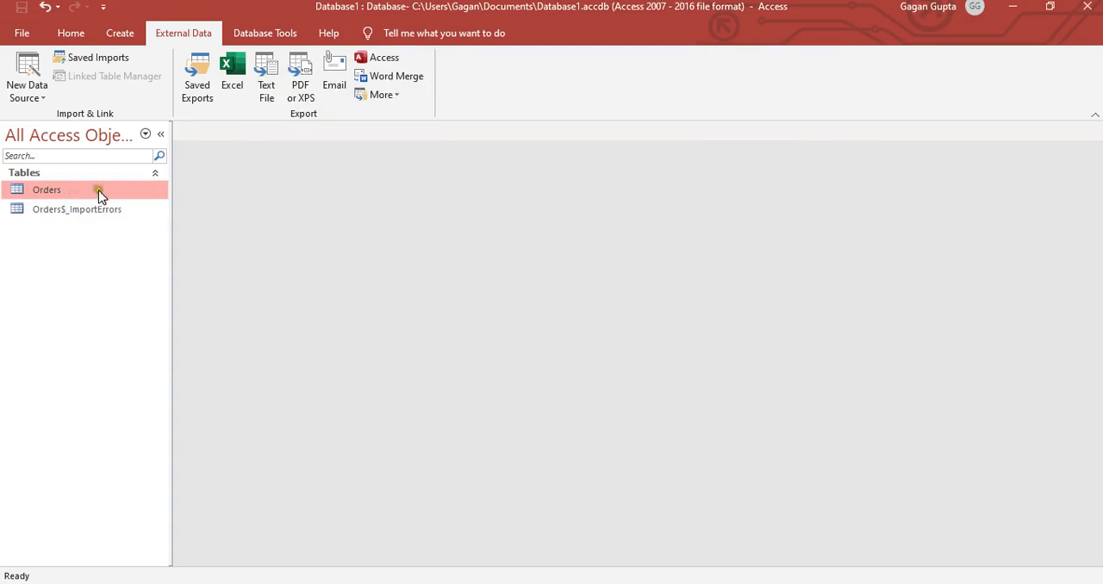
right_click(101, 190)
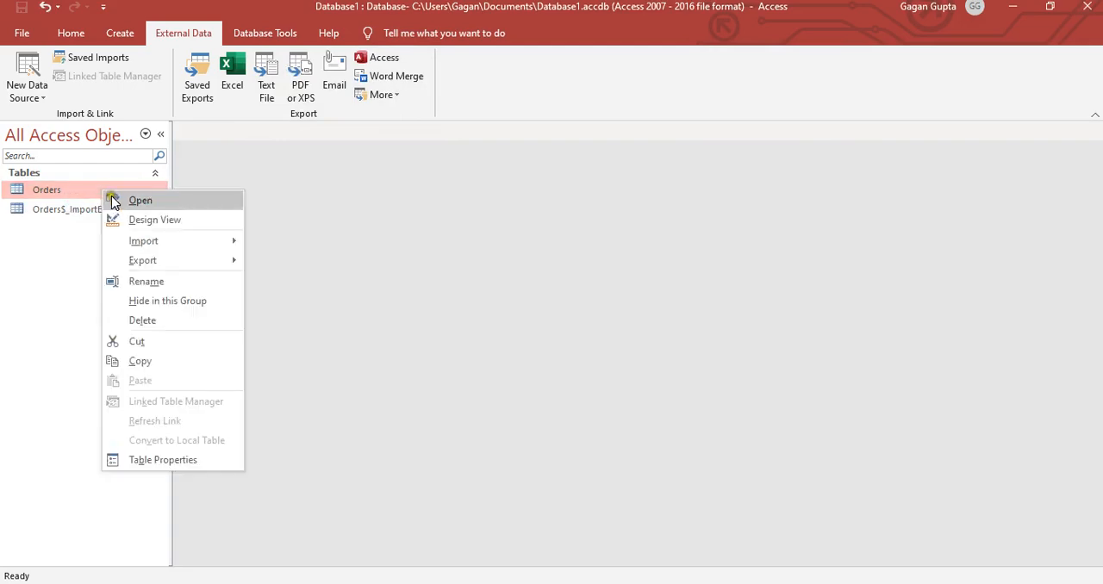
left_click(115, 199)
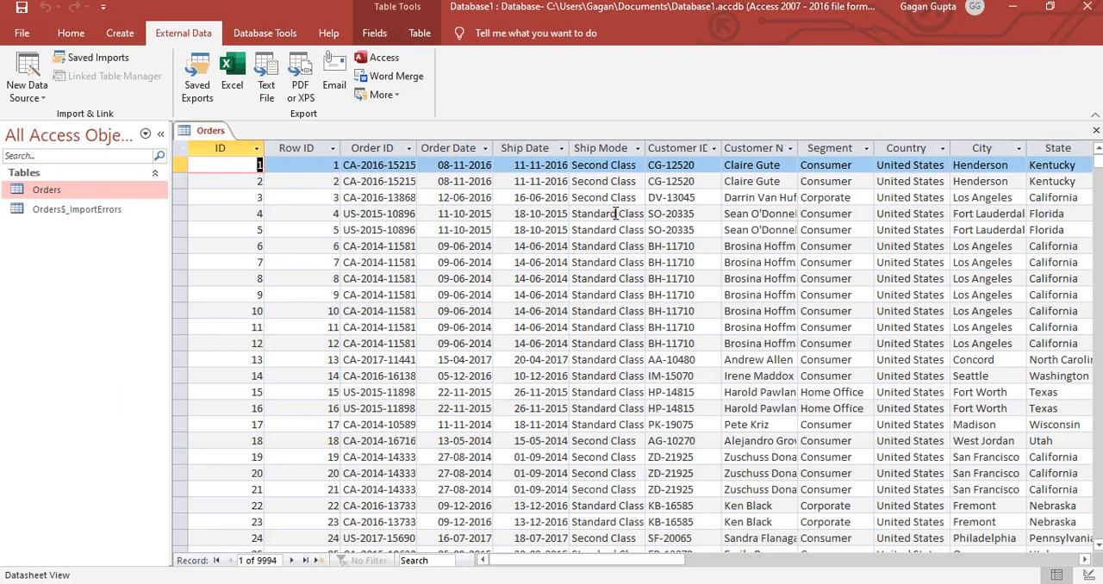
- Open the Orders$_ImportErrors table and review the errors it lists by field and row
right_click(78, 211)
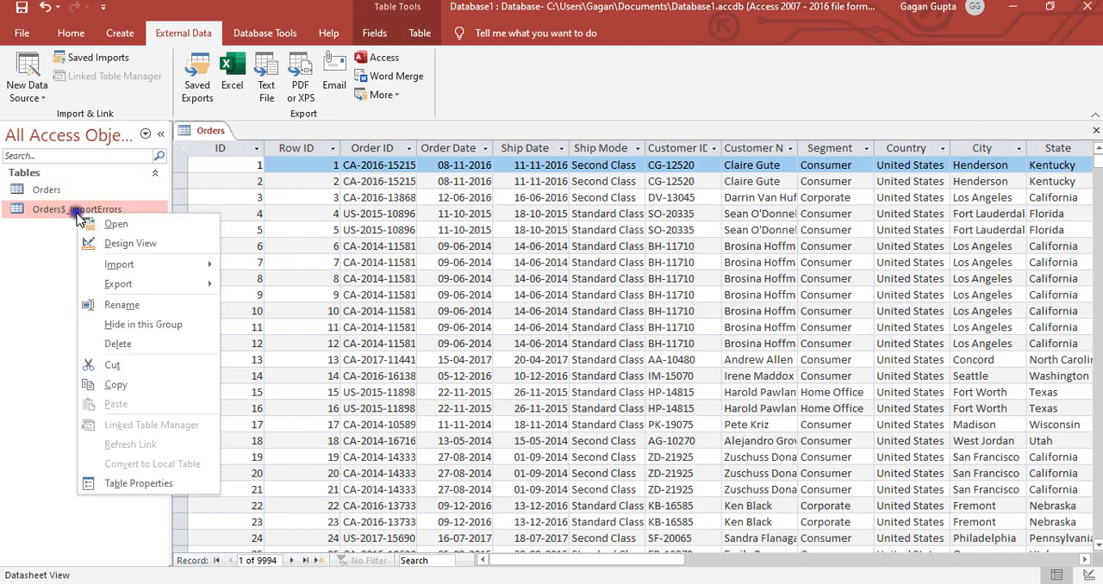
left_click(100, 224)
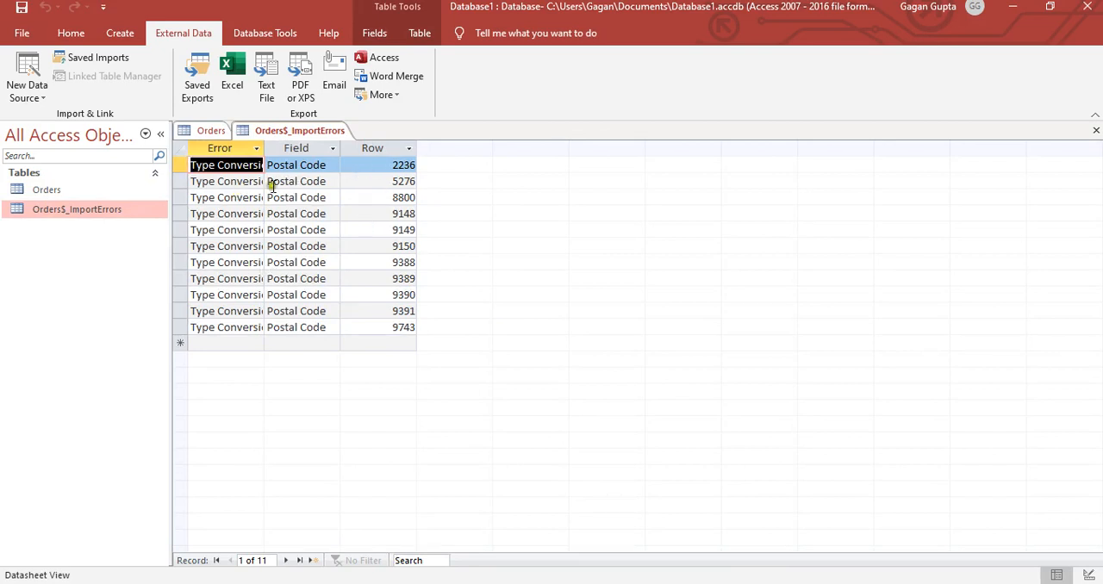
left_click(356, 213)
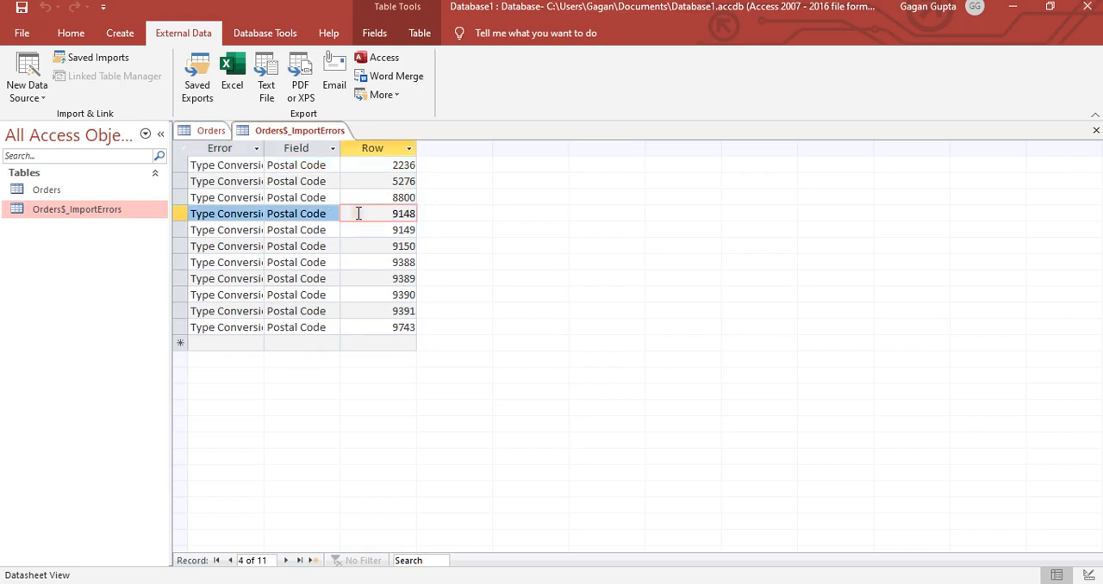
- Try to delete the Orders$_ImportErrors table while it is still open
right_click(102, 211)
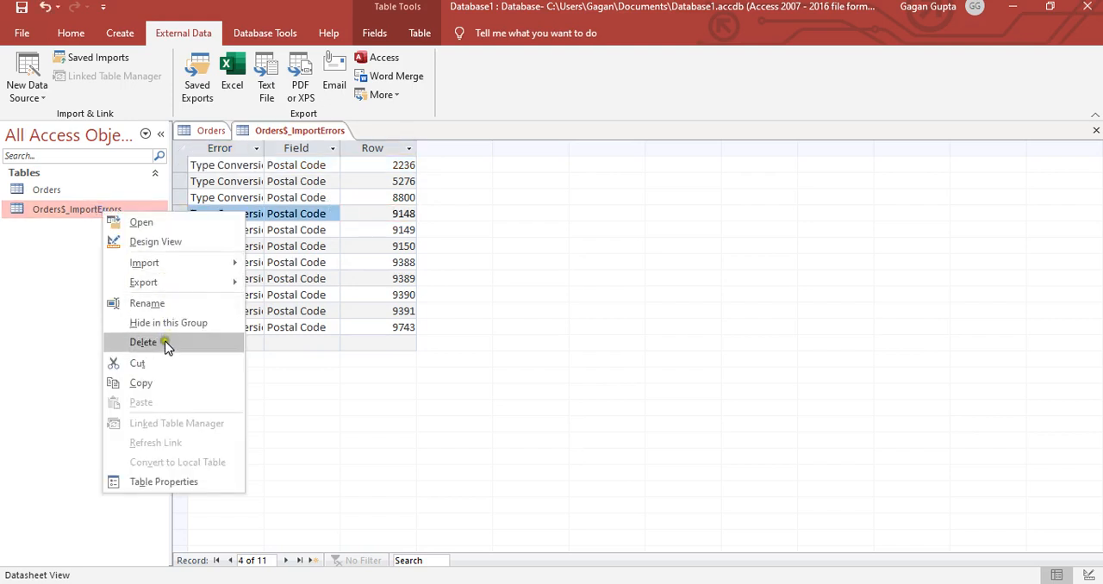
left_click(143, 342)
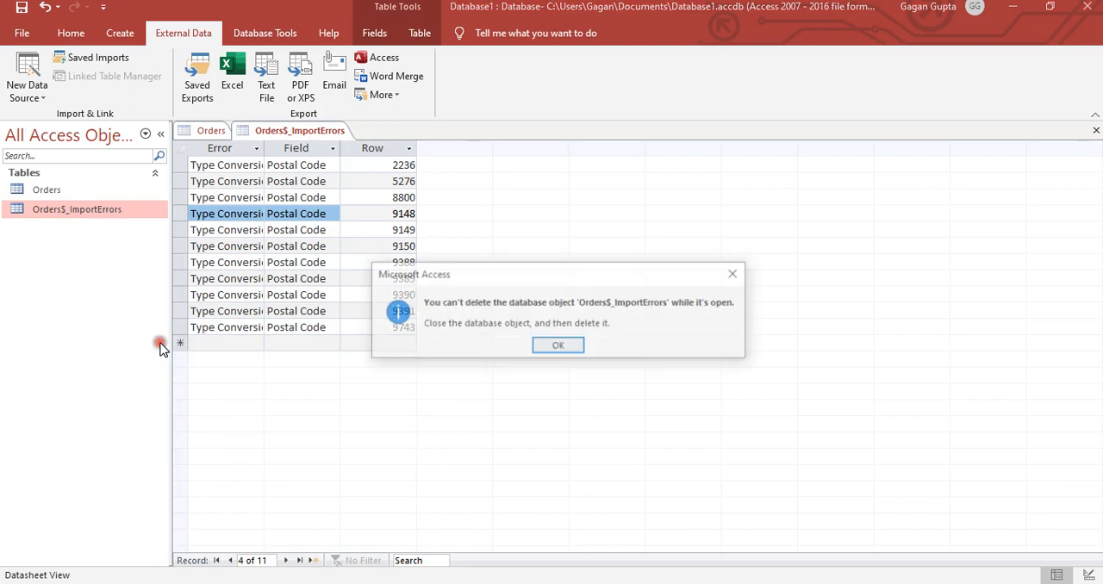
left_click(558, 349)
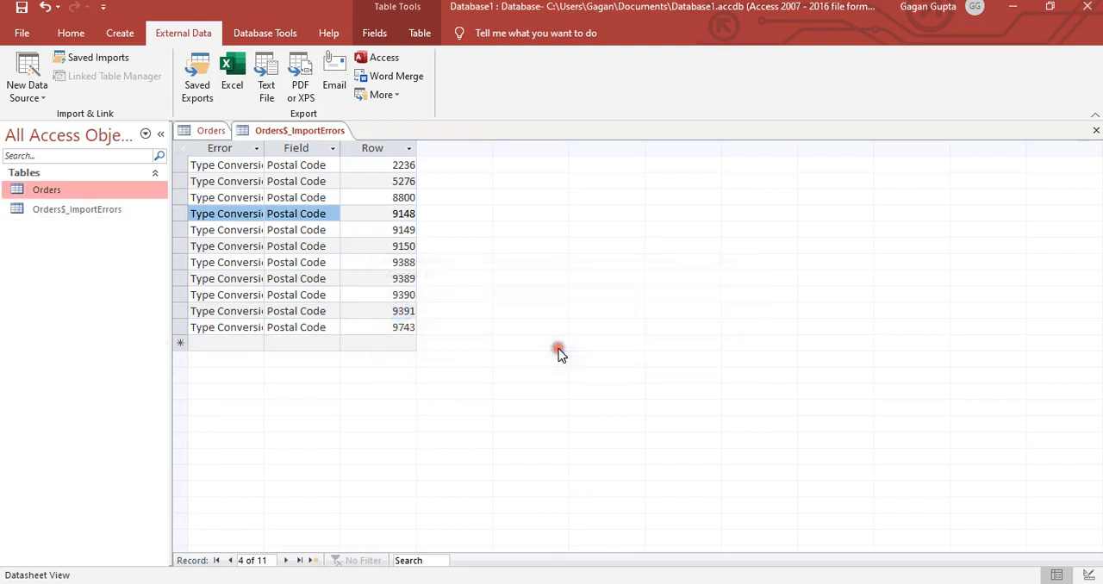
- Close the Orders$_ImportErrors table and delete it from the database
right_click(76, 213)
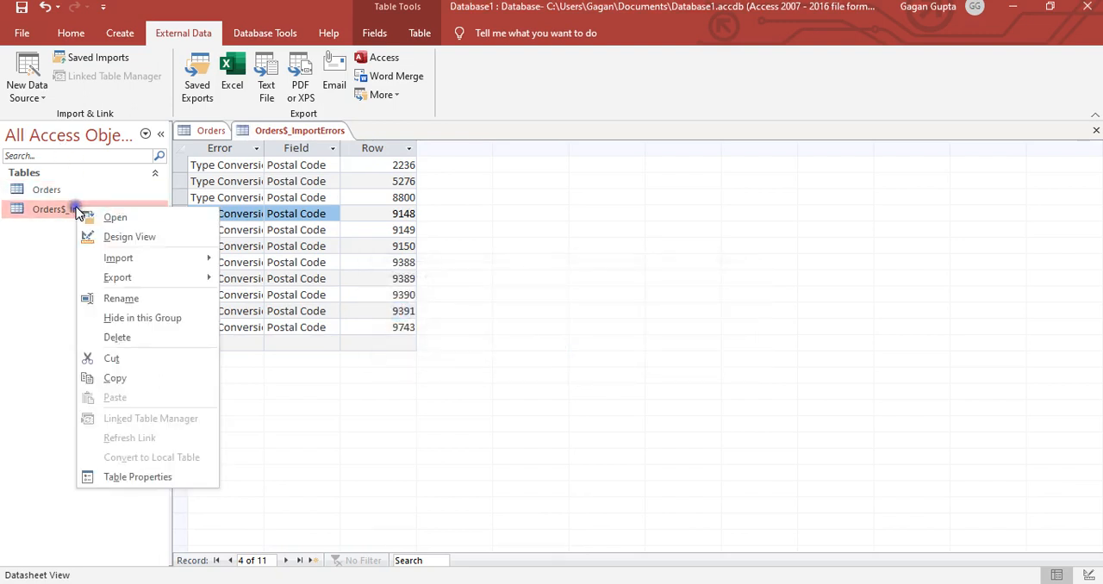
left_click(287, 141)
right_click(287, 140)
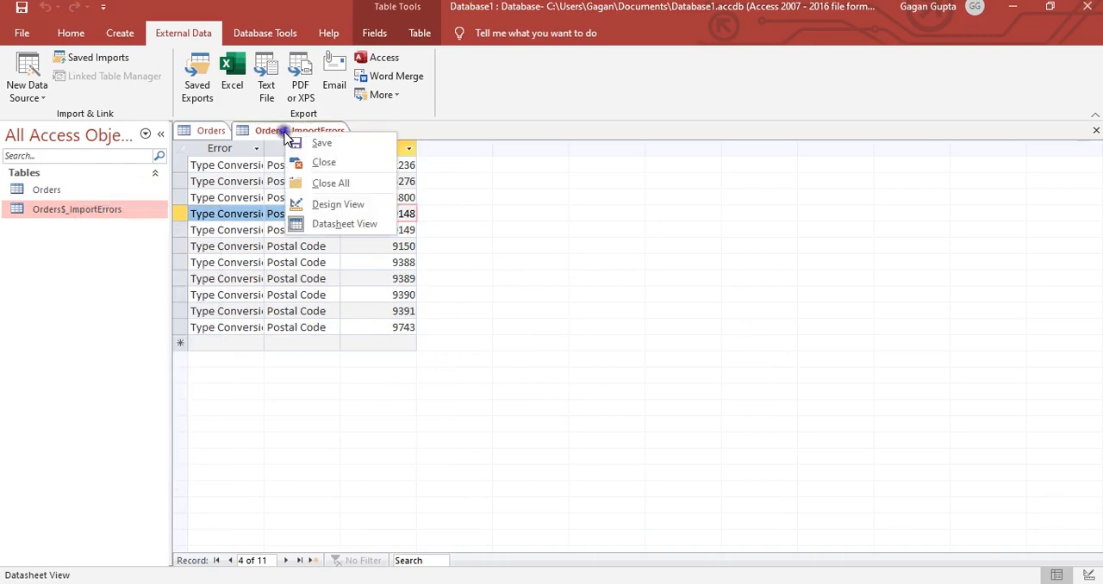
left_click(323, 163)
left_click(101, 215)
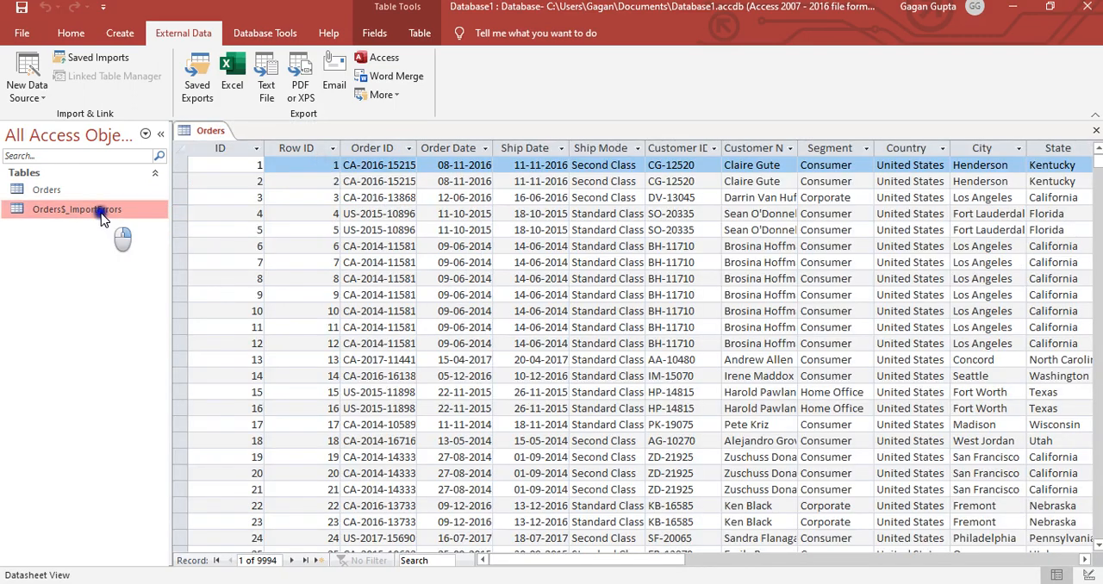
right_click(101, 215)
left_click(156, 345)
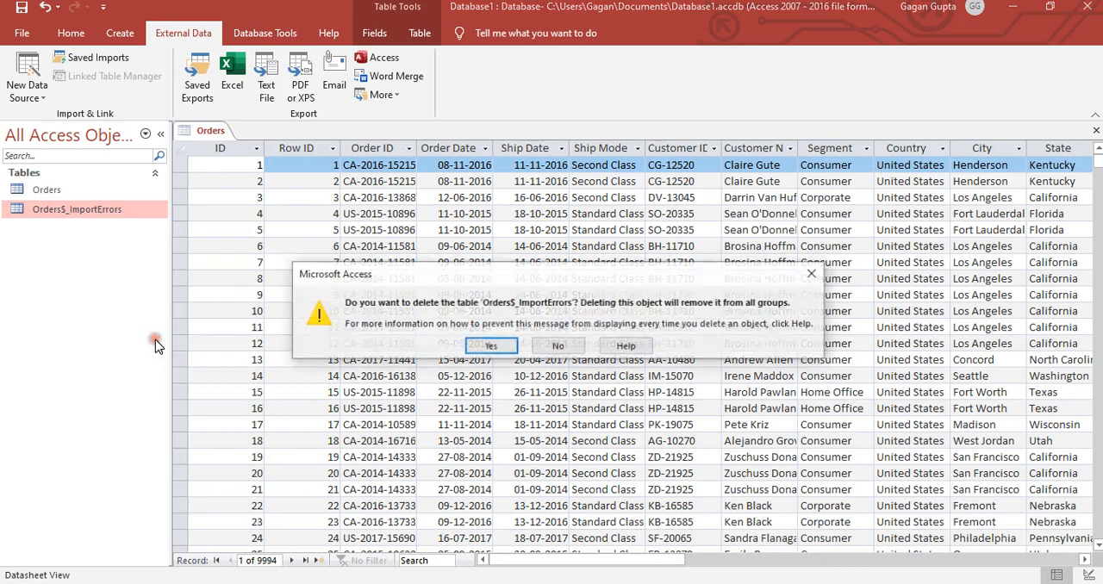
left_click(502, 345)
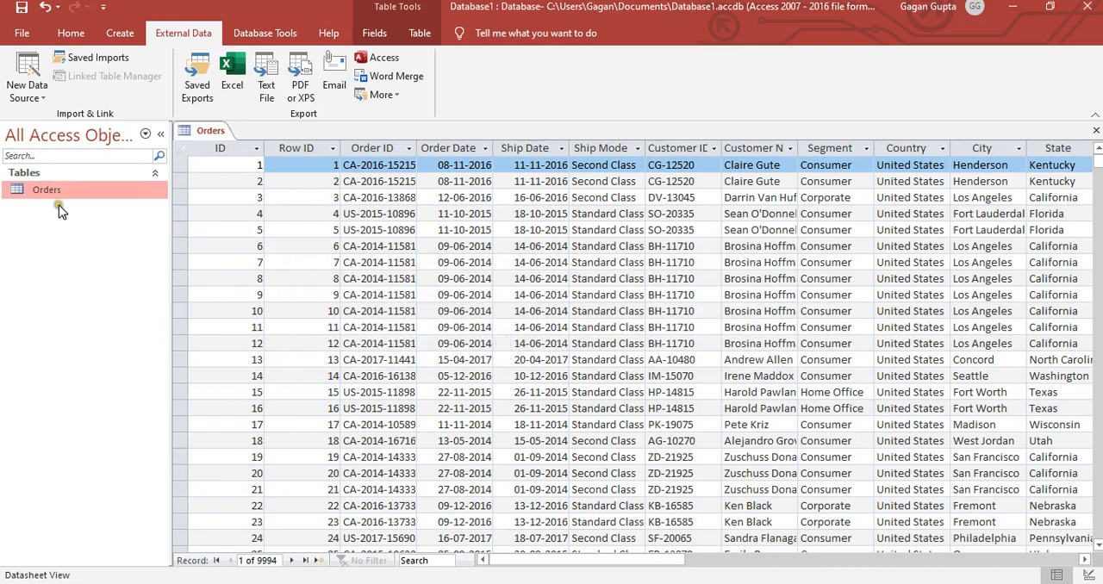
- Examine the sort and filter options of the ID field and go through the Orders table's fields up to Profit
left_click(256, 149)
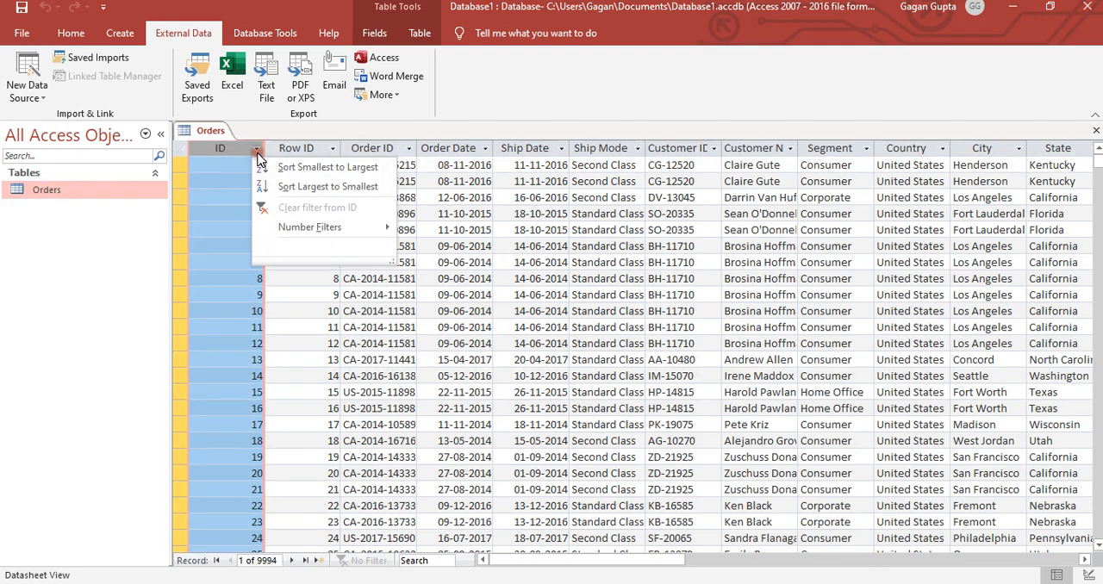
key("Escape")
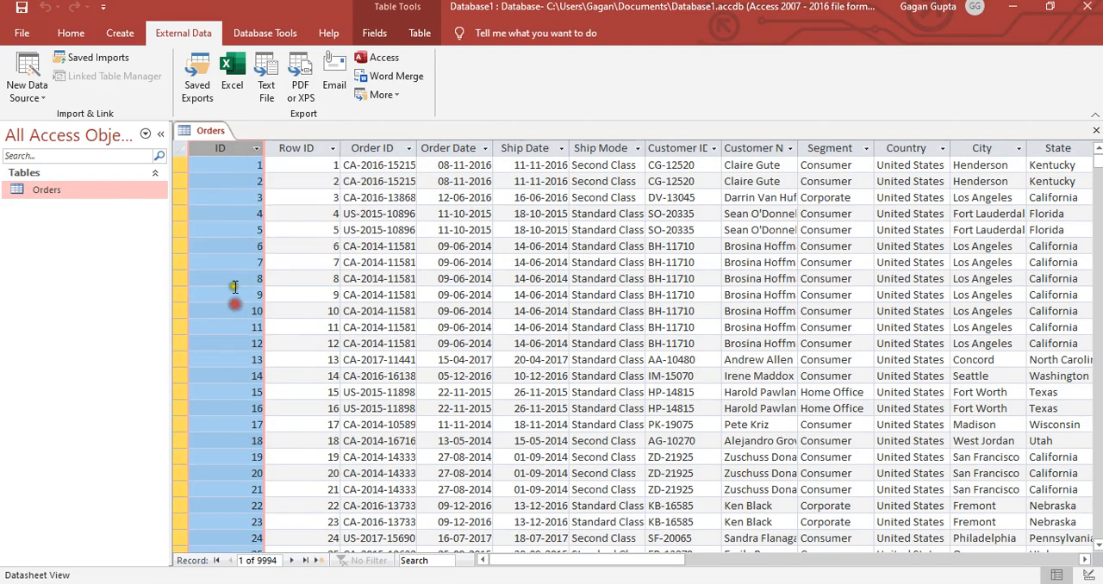
left_click(385, 207)
key("Tab")
key("Tab")
key("Tab")
key("Tab")
key("Tab")
key("Tab")
key("Tab")
key("Tab")
key("Tab")
key("Tab")
key("Tab")
key("Tab")
key("Tab")
key("Tab")
key("Tab")
key("Tab")
key("Tab")
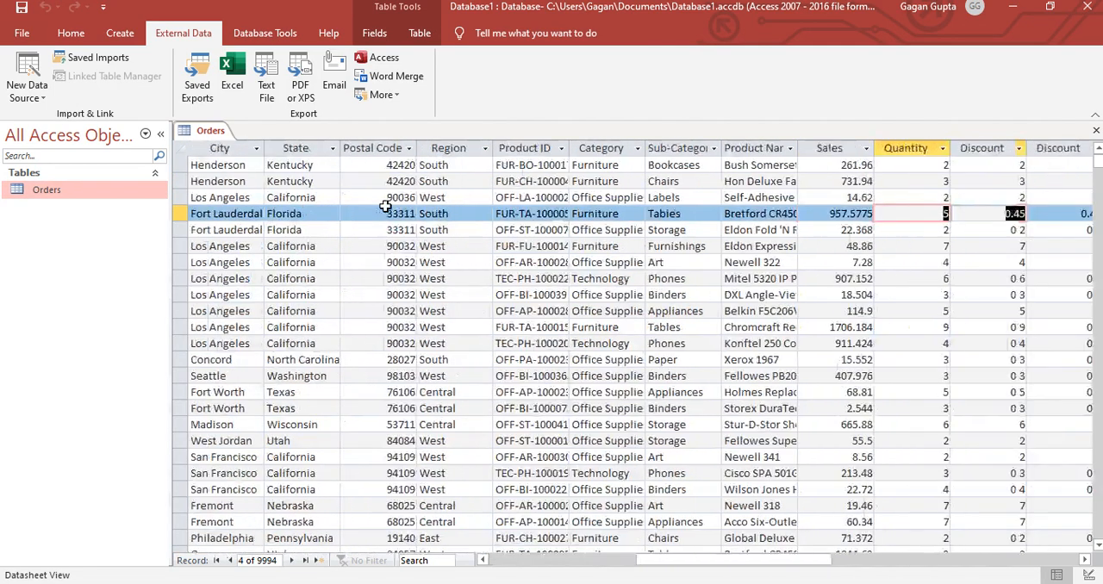
key("Tab")
key("Tab")
key("Tab")
key("Tab")
key("Tab")
key("Tab")
key("Tab")
key("Tab")
key("Tab")
key("Tab")
key("Tab")
key("Tab")
key("Tab")
key("Tab")
key("Tab")
key("Tab")
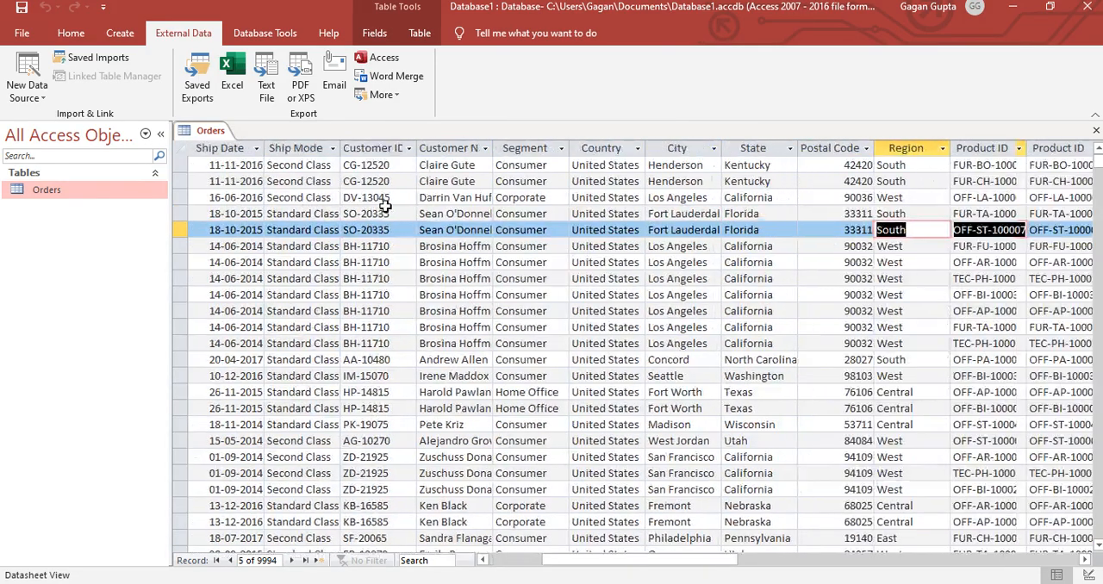
key("Tab")
key("Tab")
key("Tab")
key("Tab")
key("Tab")
key("Tab")
key("Tab")
key("Tab")
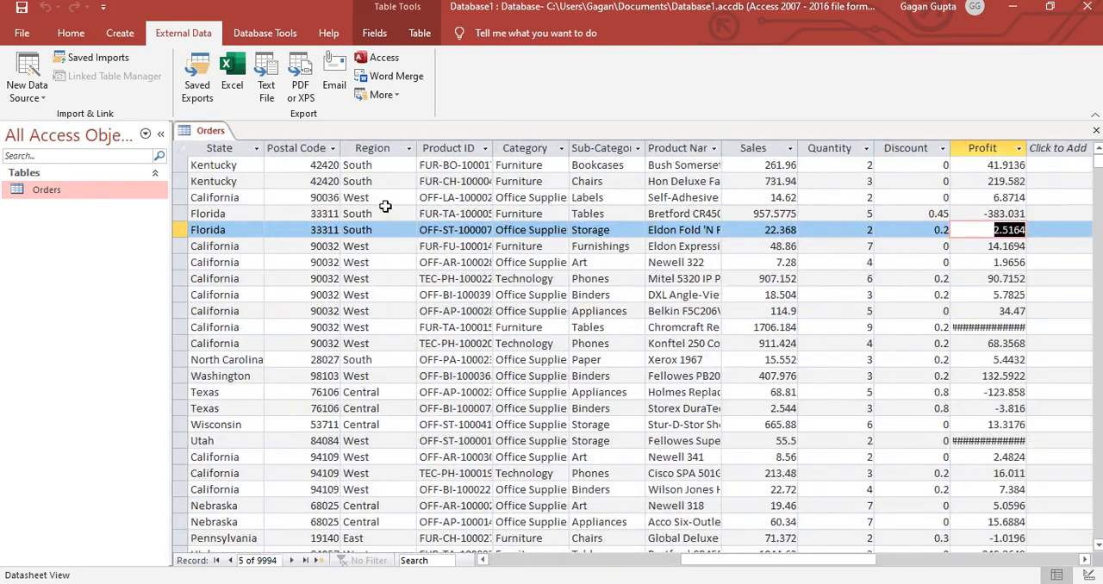
key("Tab")
key("shift+Tab")
key("shift+Tab")
key("shift+Tab")
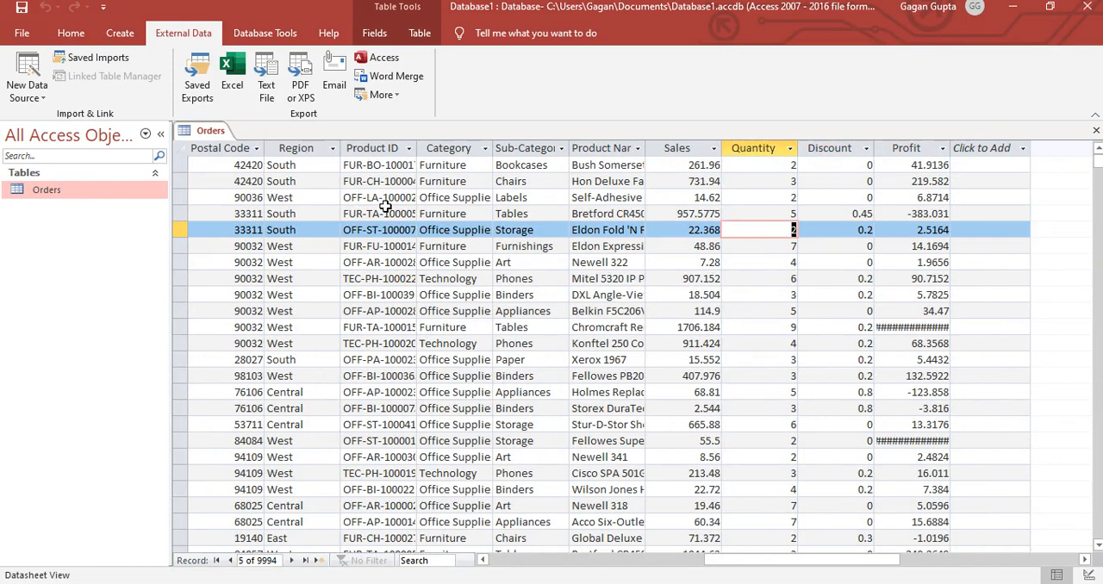
- View the data types offered for adding a new field after Profit in the Orders table, without adding one
left_click(991, 150)
left_click(993, 150)
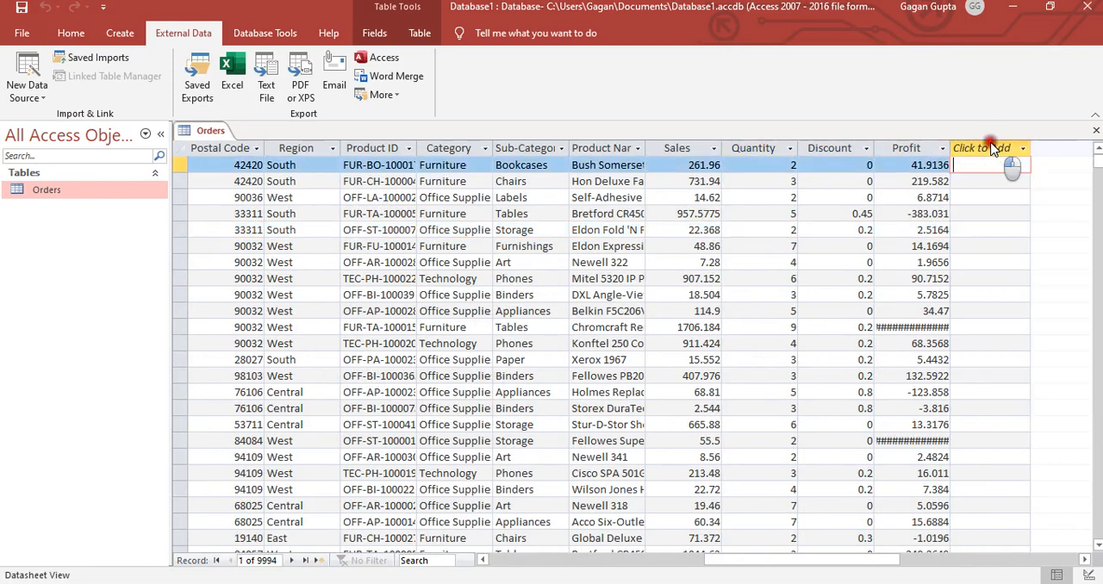
left_click(909, 164)
left_click(919, 148)
left_click(680, 245)
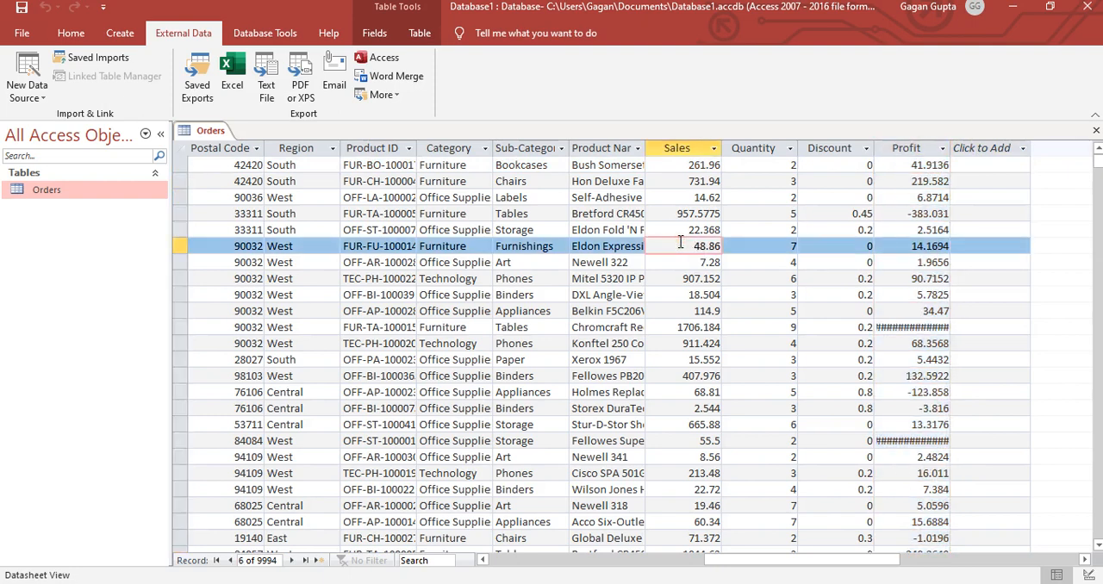
left_click(115, 33)
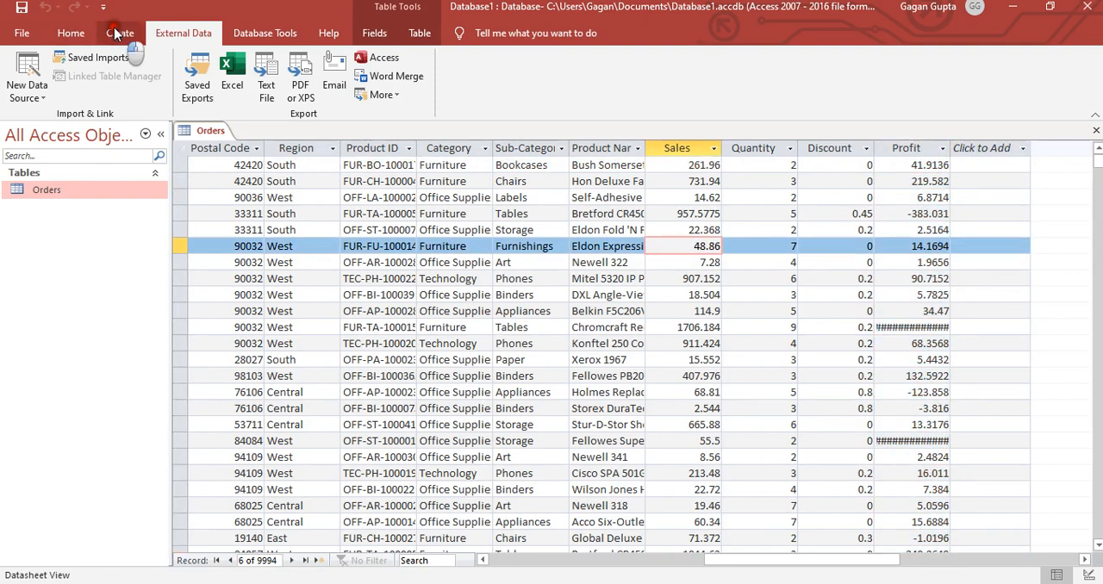
left_click(258, 197)
left_click(313, 203)
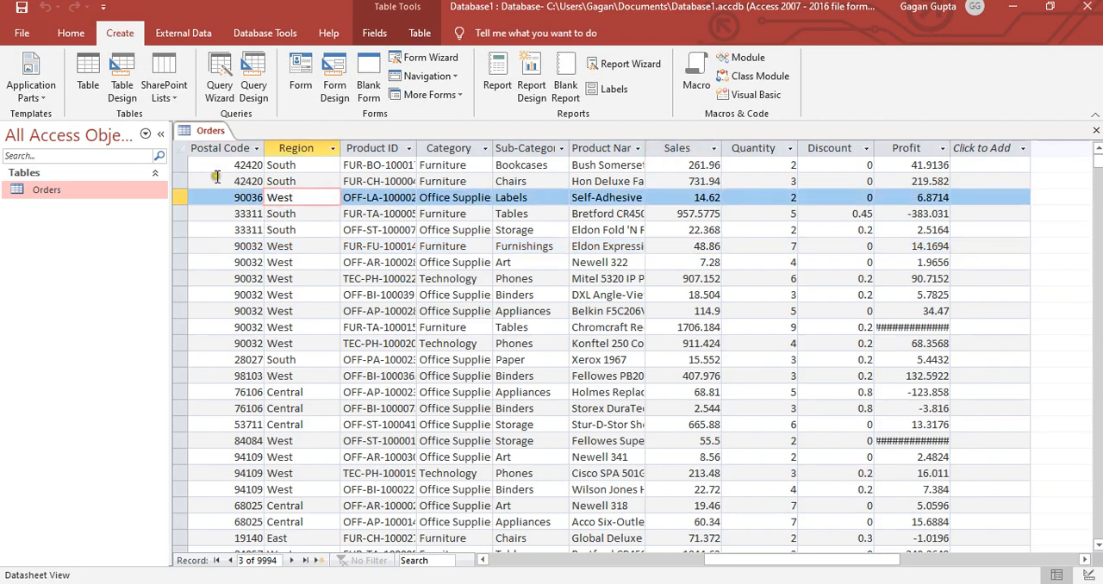
left_click(128, 91)
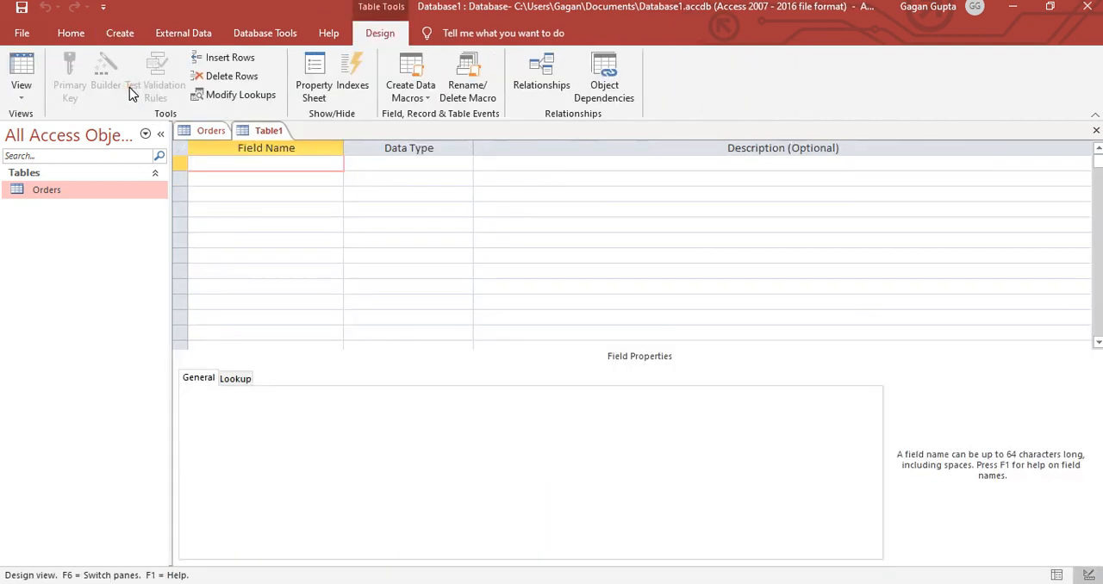
right_click(278, 136)
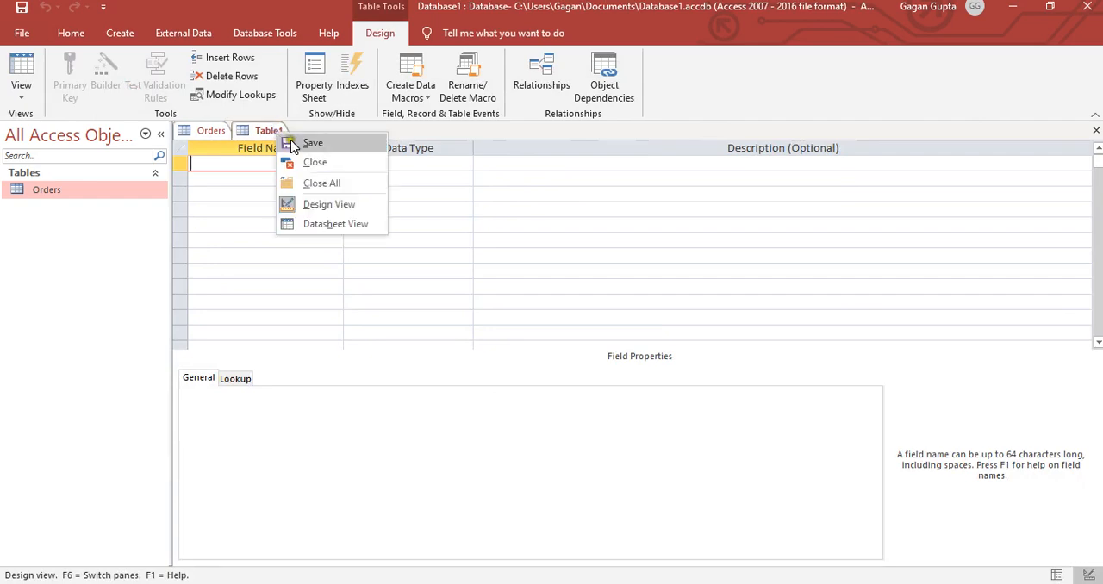
left_click(299, 161)
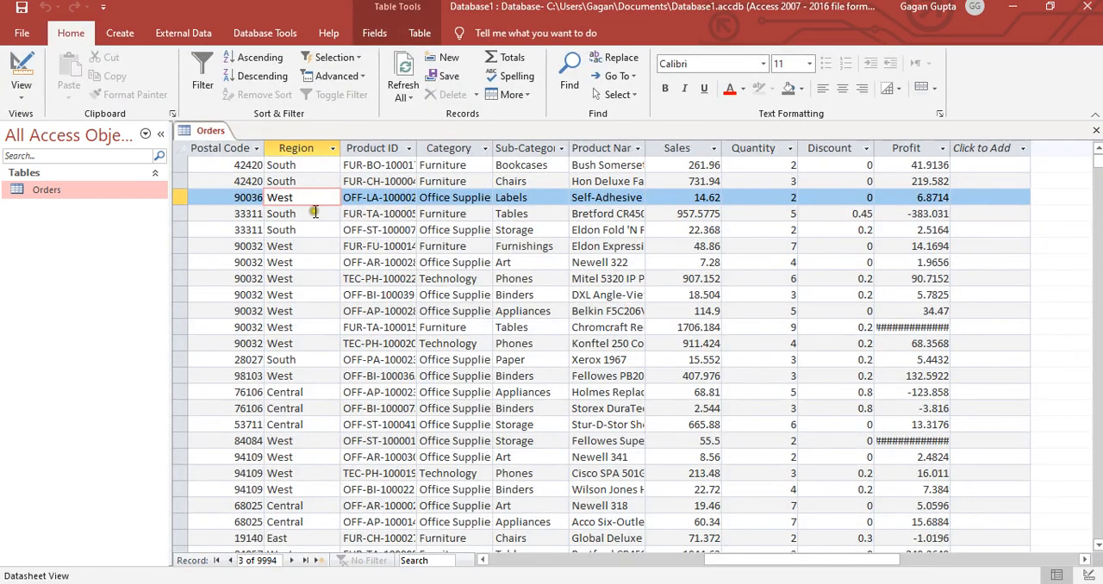
- Review the Orders table's field names and data types through Profit in Design View, and return to Datasheet View
left_click(19, 73)
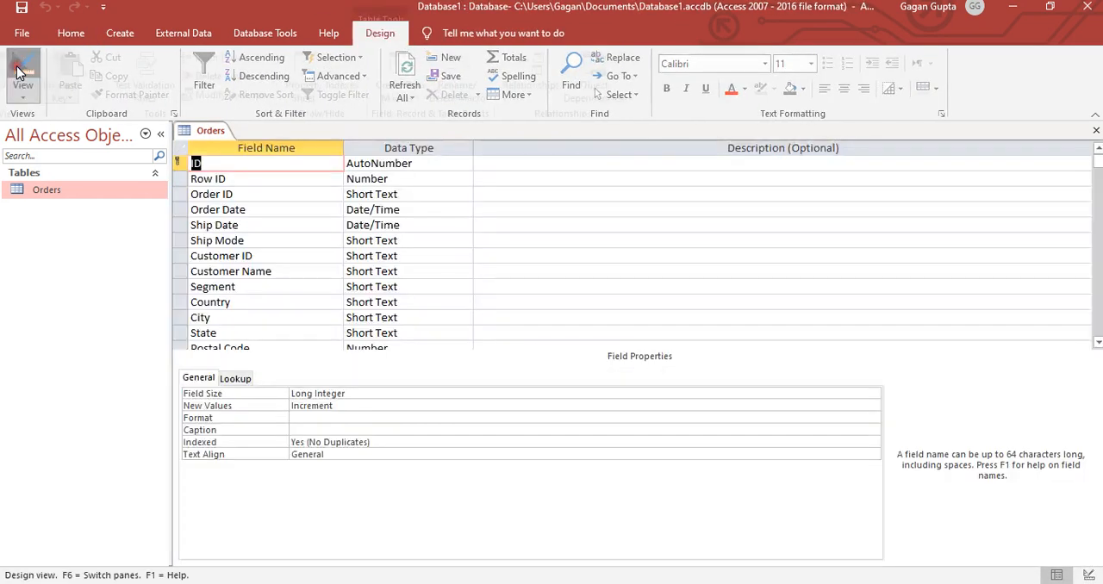
left_click(296, 253)
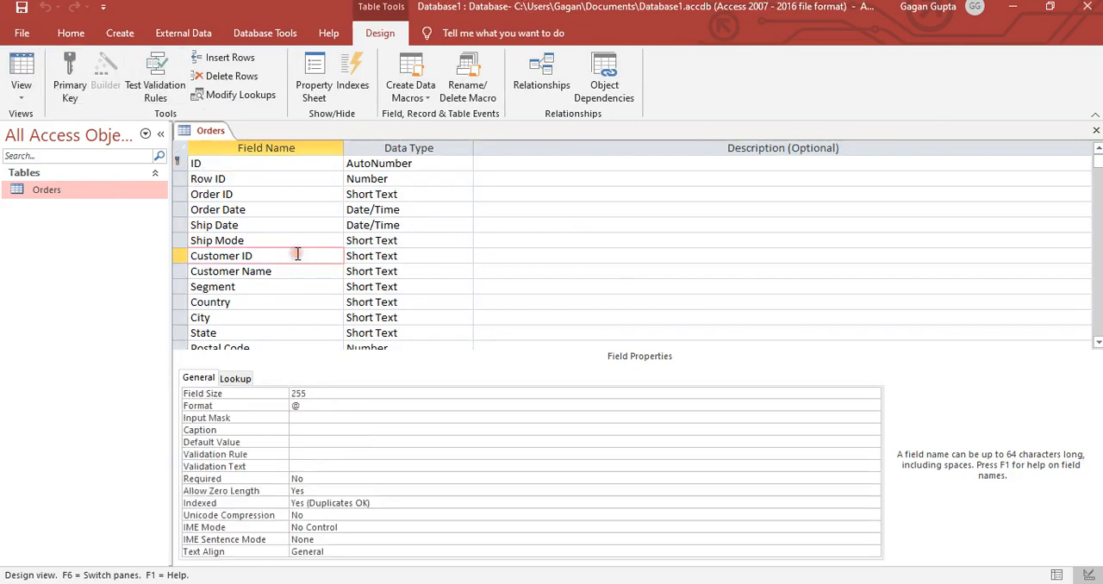
scroll(297, 253, "down", 6)
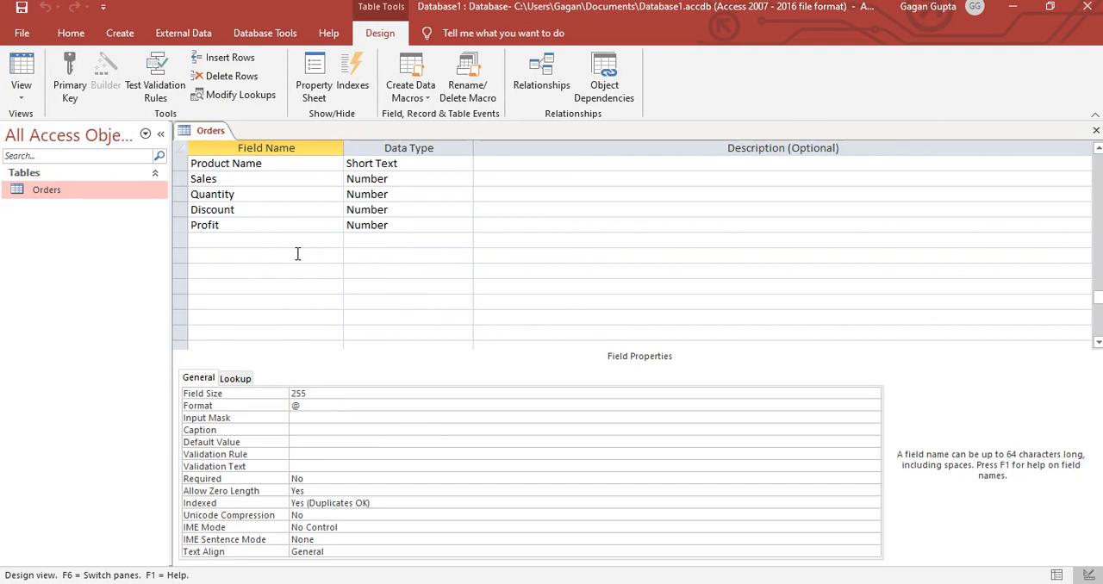
left_click(228, 240)
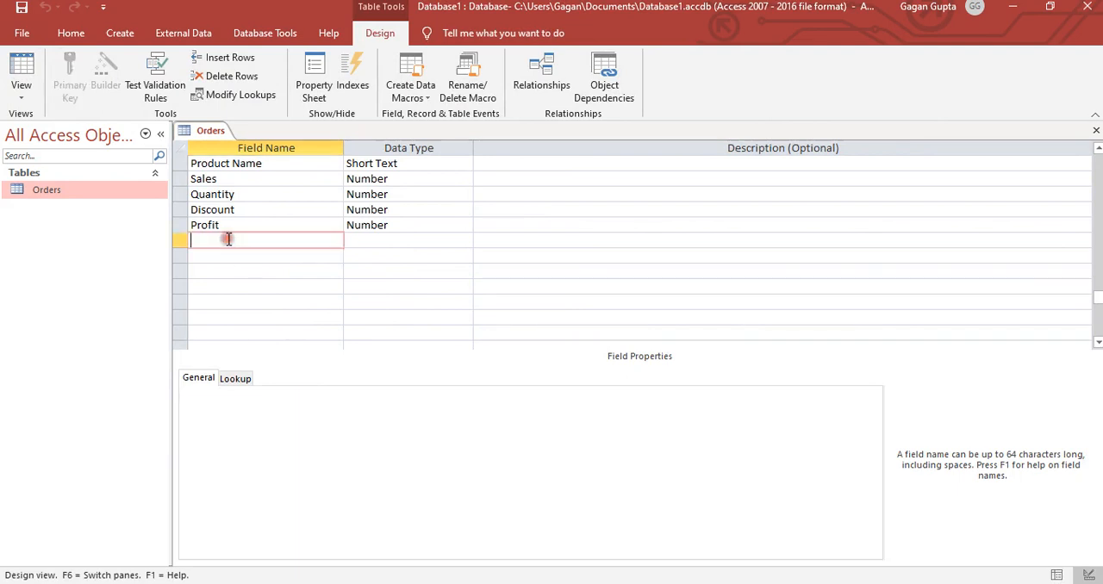
left_click(281, 222)
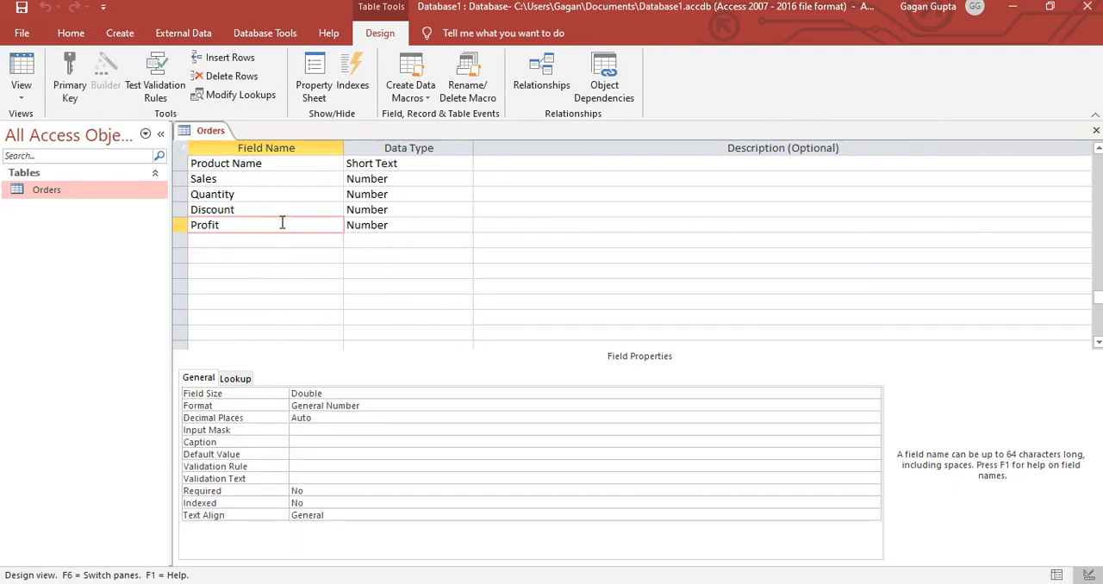
left_click(15, 79)
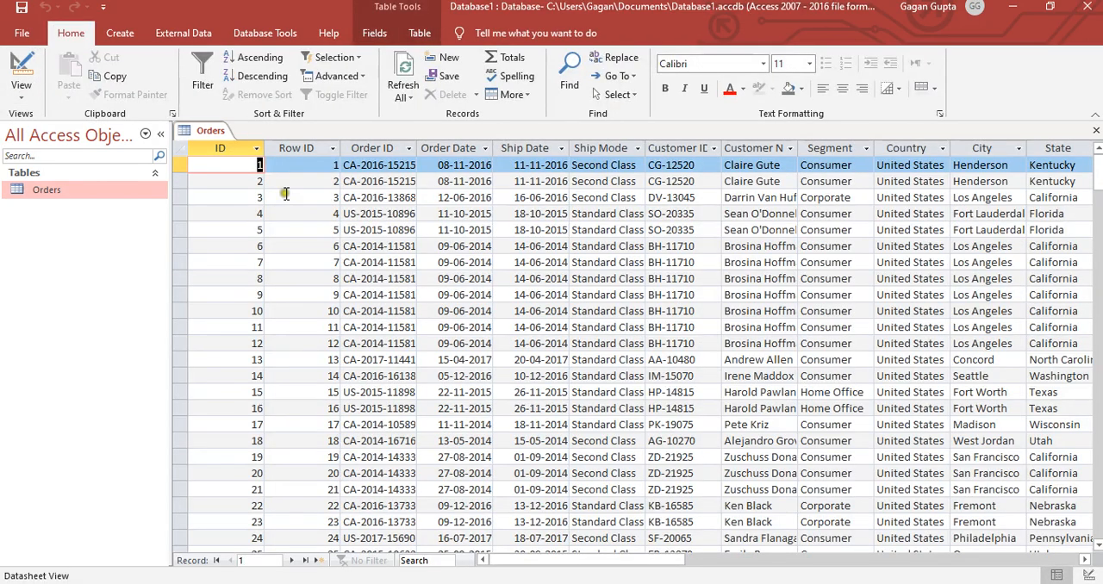
- Go through the Orders table's records field by field up to the column after Profit and back to ID
left_click(283, 192)
key("Tab")
key("Tab")
key("Tab")
key("Tab")
key("Tab")
key("Tab")
key("Tab")
key("Tab")
key("Tab")
key("Tab")
key("Tab")
key("Tab")
key("Tab")
key("Tab")
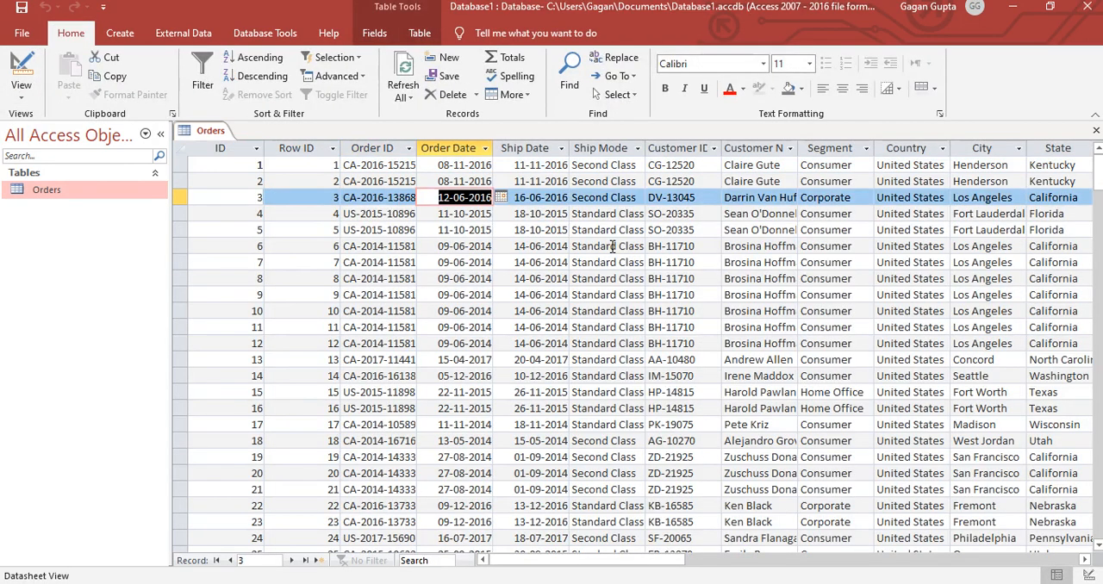
key("Tab")
key("Tab")
key("Tab")
key("Tab")
key("Tab")
key("Tab")
key("Tab")
key("Tab")
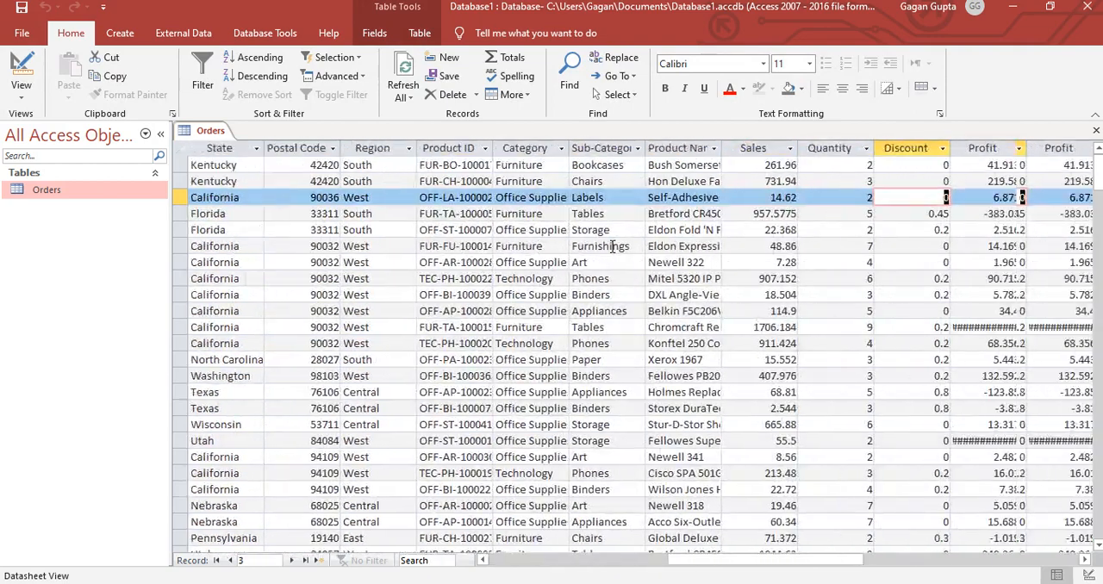
key("shift+Tab")
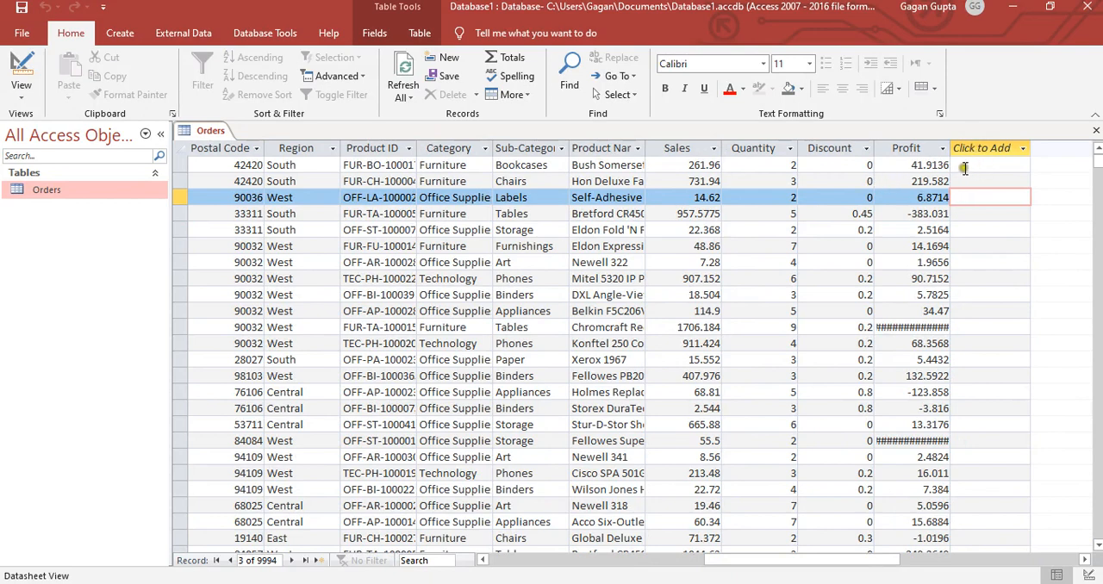
left_click(930, 165)
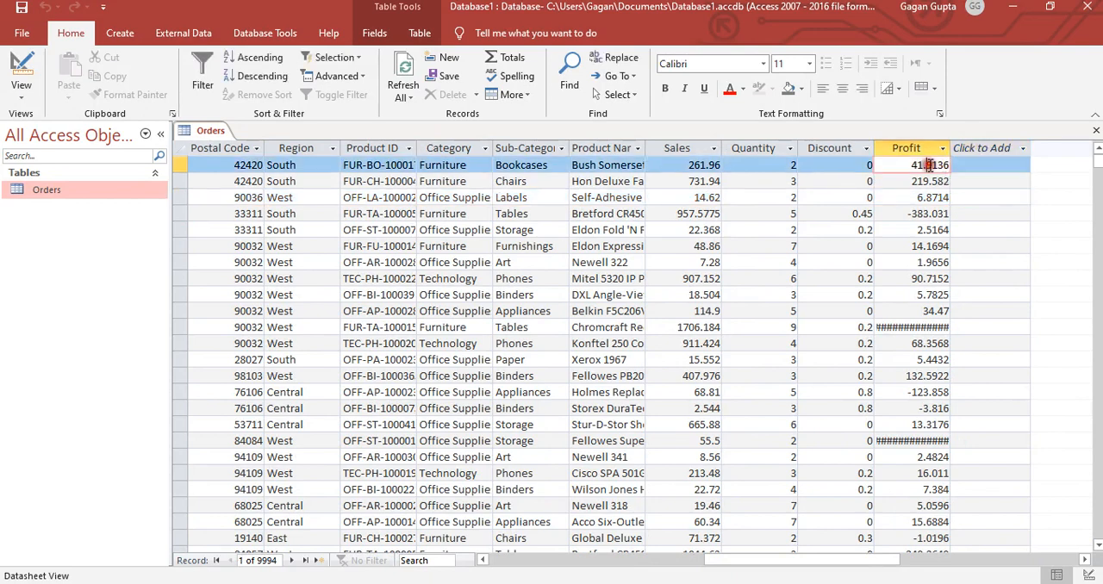
left_click(745, 199)
key("Left")
key("Left")
key("Left")
key("Left")
key("Left")
key("Left")
key("Left")
key("Left")
key("Left")
key("Left")
key("Left")
key("Left")
key("Left")
key("Left")
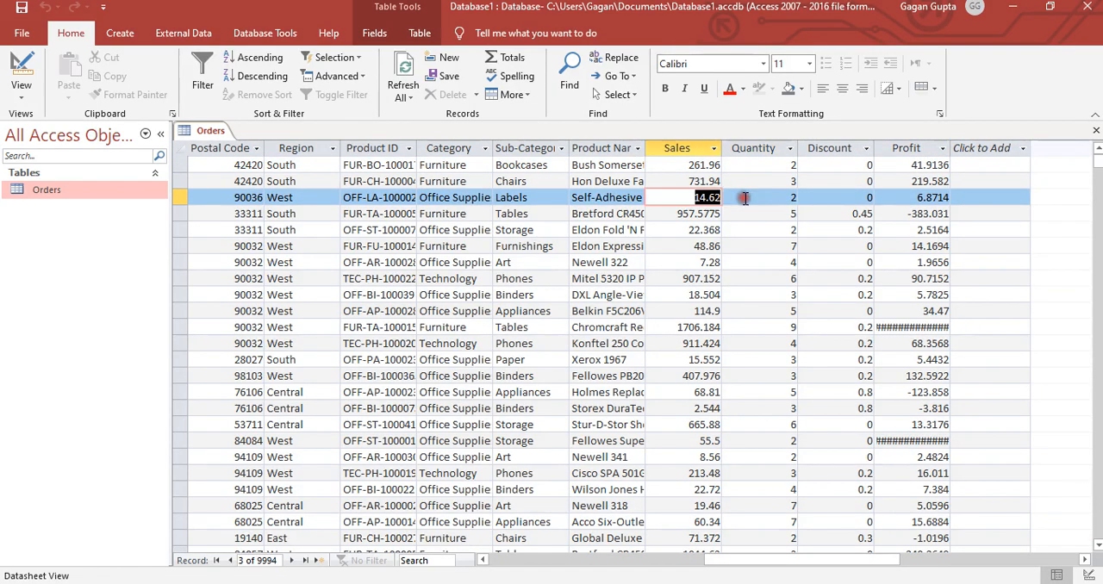
key("Left")
key("Left")
key("Left")
key("Left")
key("Left")
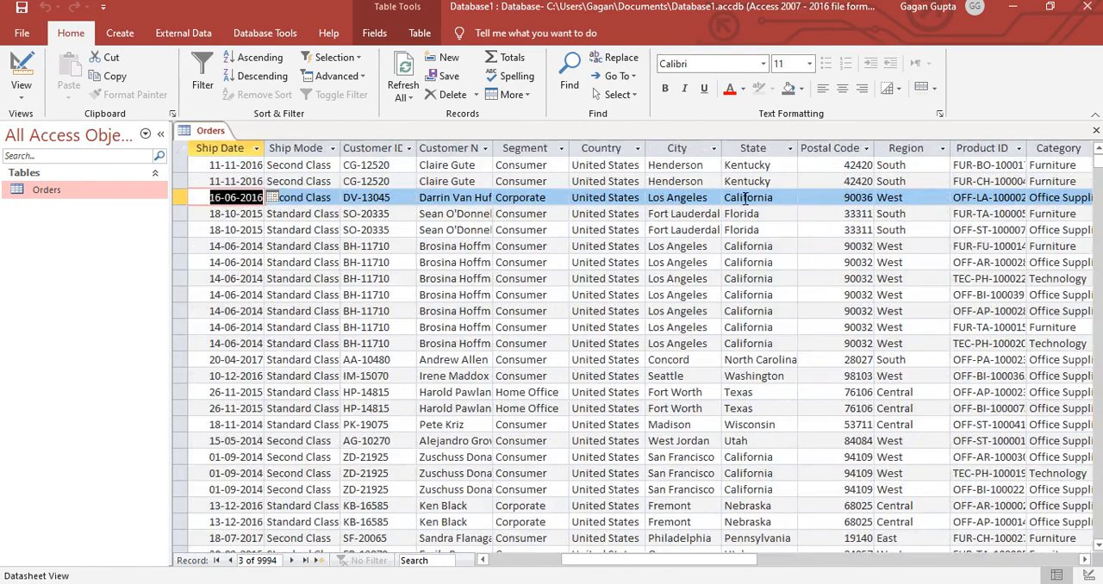
key("Left")
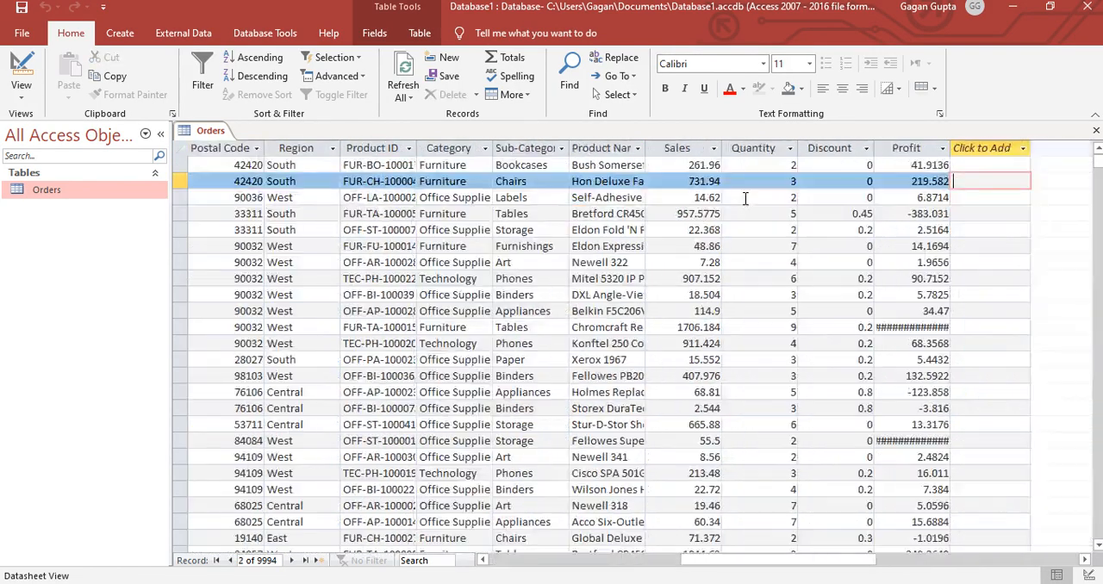
key("Right")
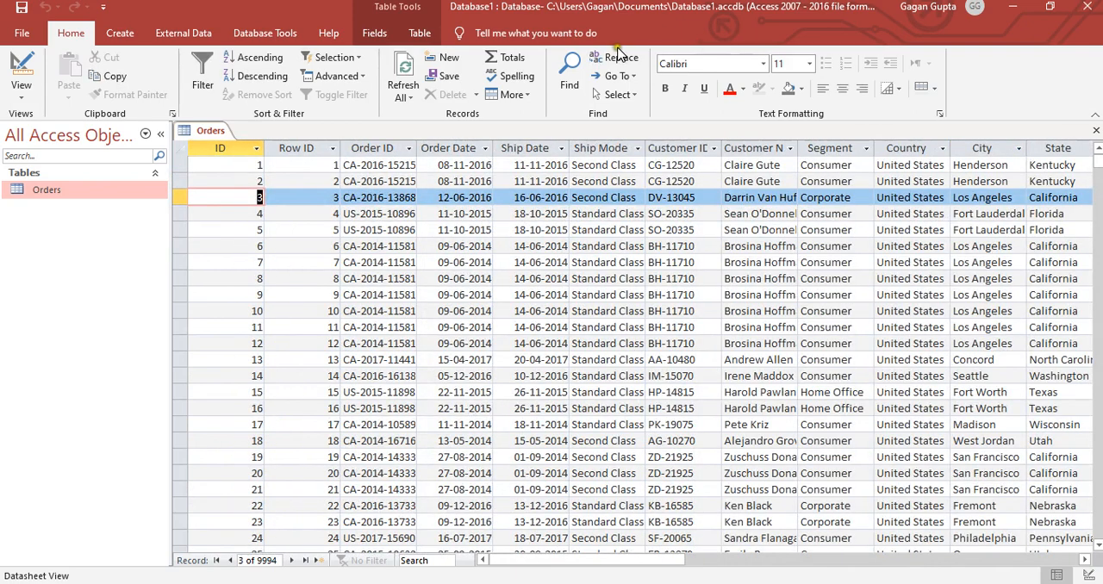
- Start importing the Excel file Sample - Superstore (1) from My Folder into a new table in the current database
left_click(178, 34)
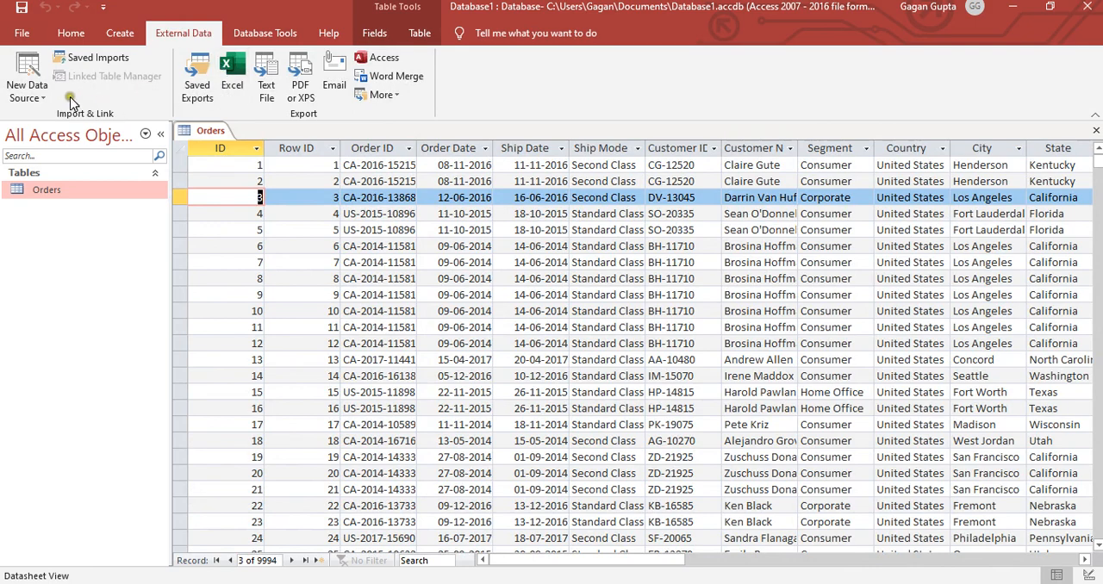
left_click(27, 85)
mouse_move(68, 125)
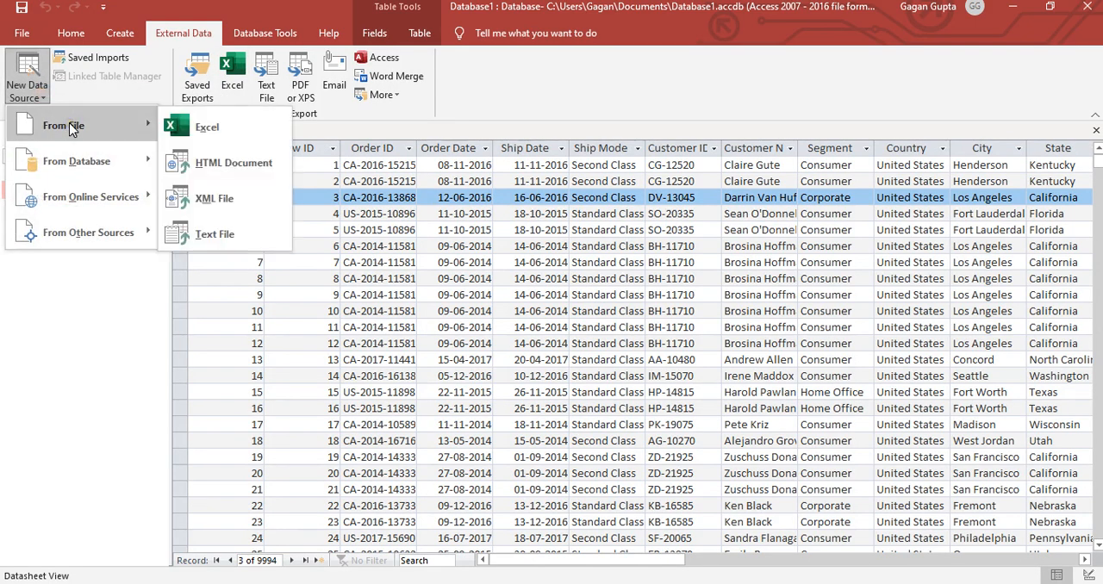
left_click(207, 124)
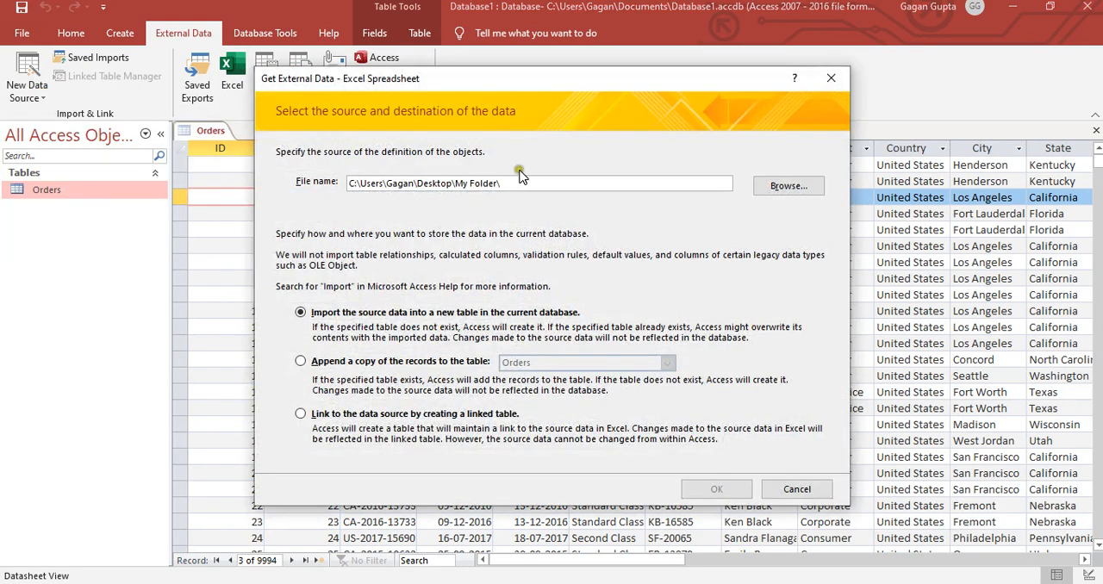
left_click(786, 185)
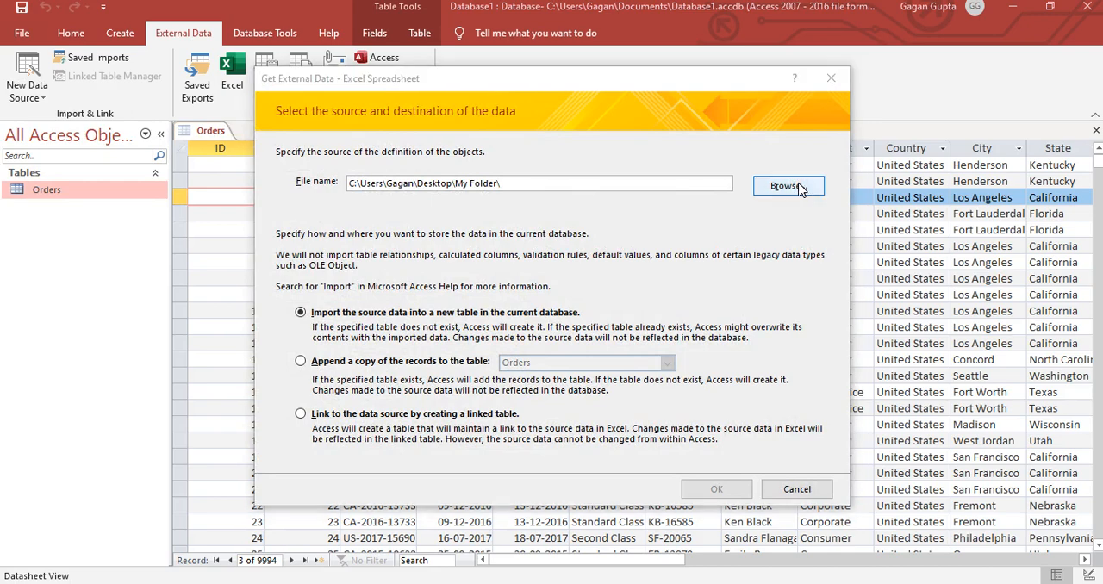
left_click(462, 347)
left_click(463, 346)
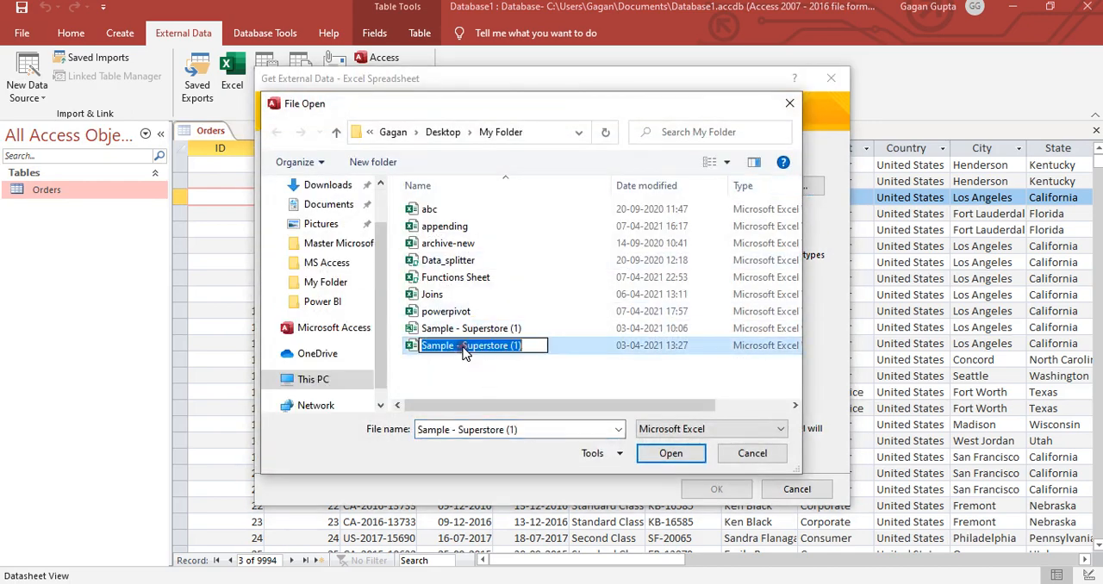
left_click(477, 377)
double_click(458, 346)
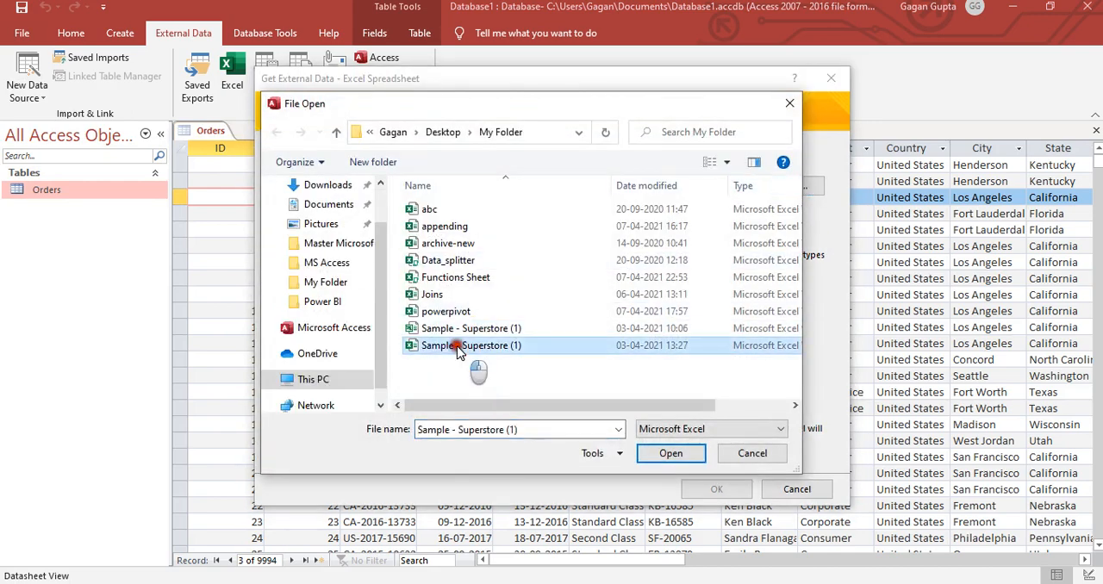
left_click(715, 489)
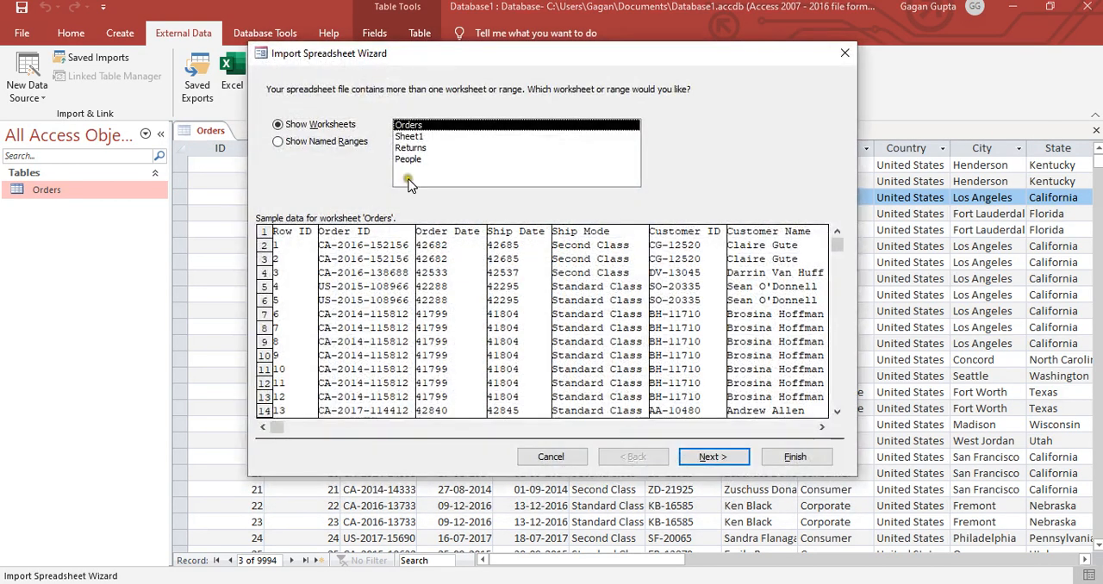
- Choose the Returns worksheet, use its first row as column headings, and keep the default field options
left_click(417, 148)
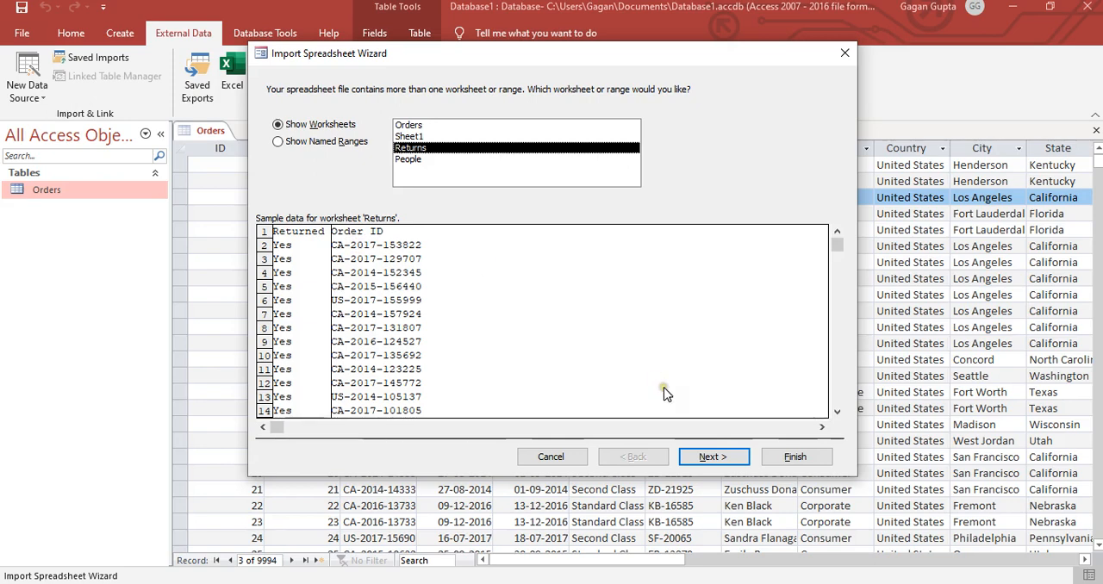
left_click(713, 456)
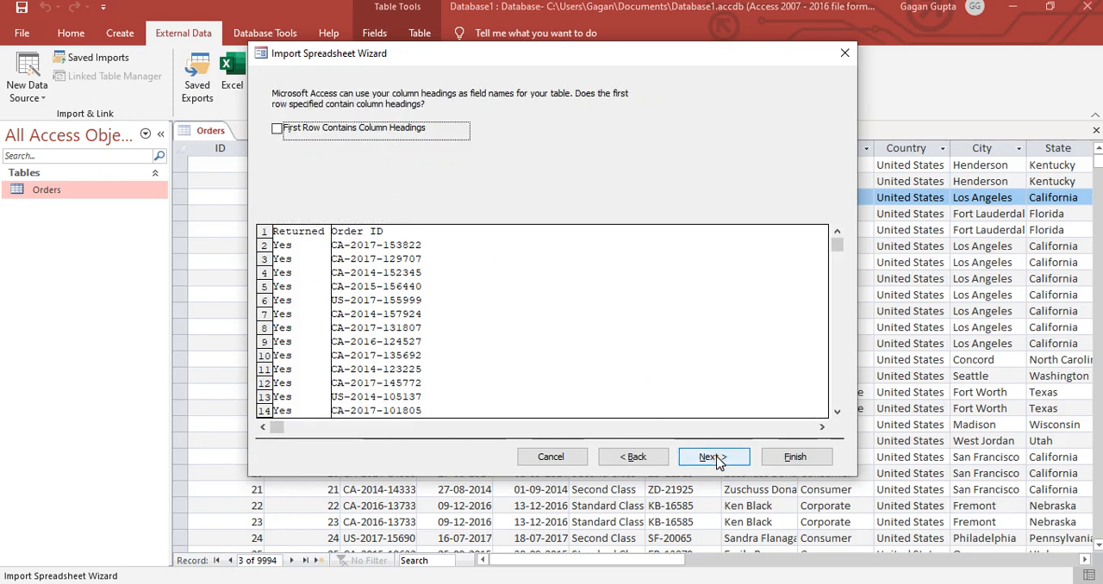
left_click(277, 128)
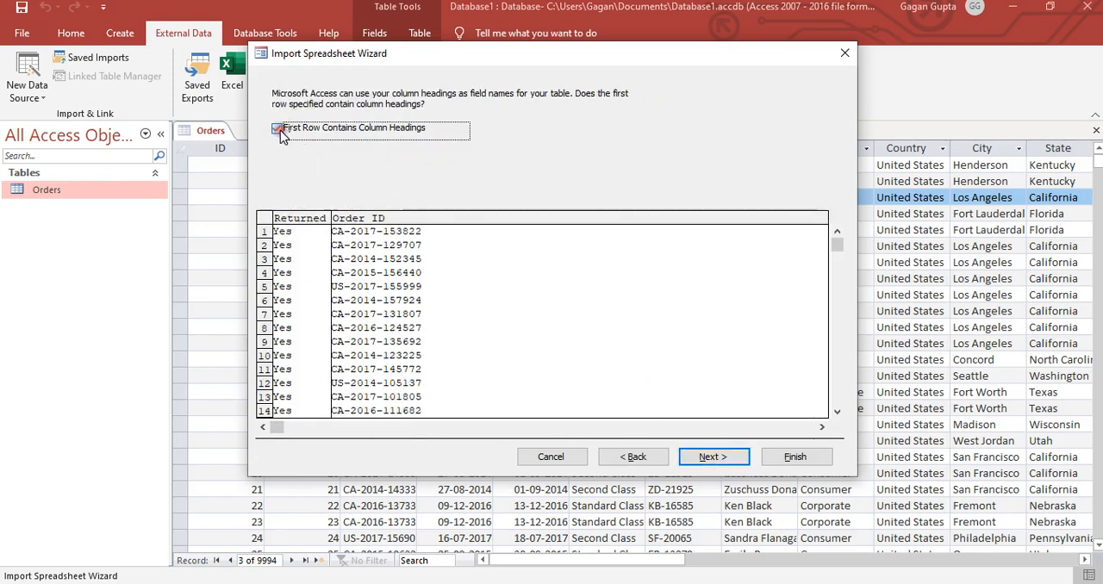
left_click(708, 456)
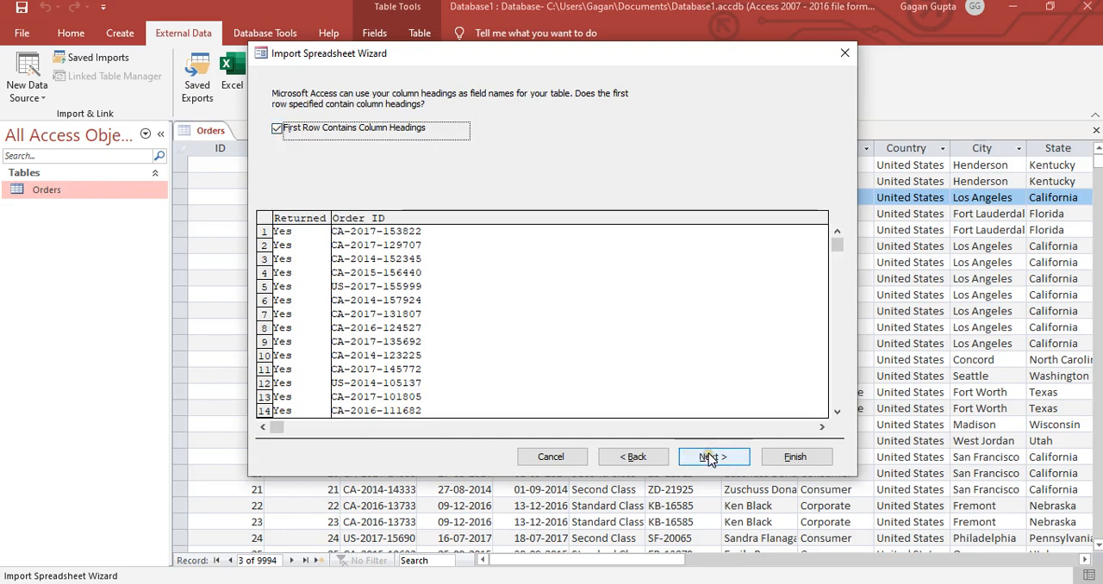
left_click(708, 456)
left_click(710, 456)
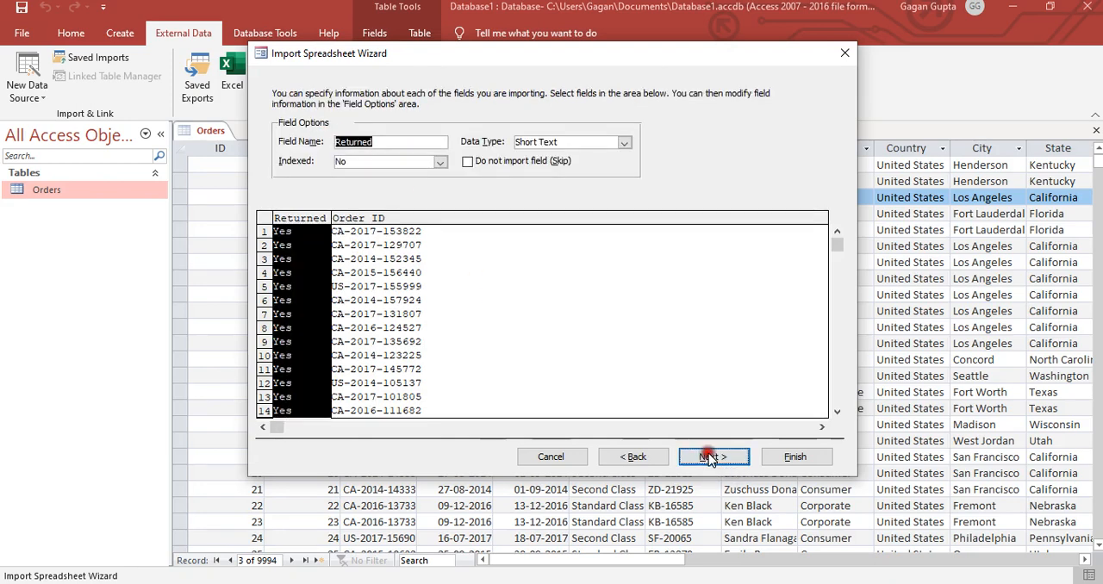
- Choose Order ID as the Returns table's own primary key and continue to the table naming page
left_click(441, 153)
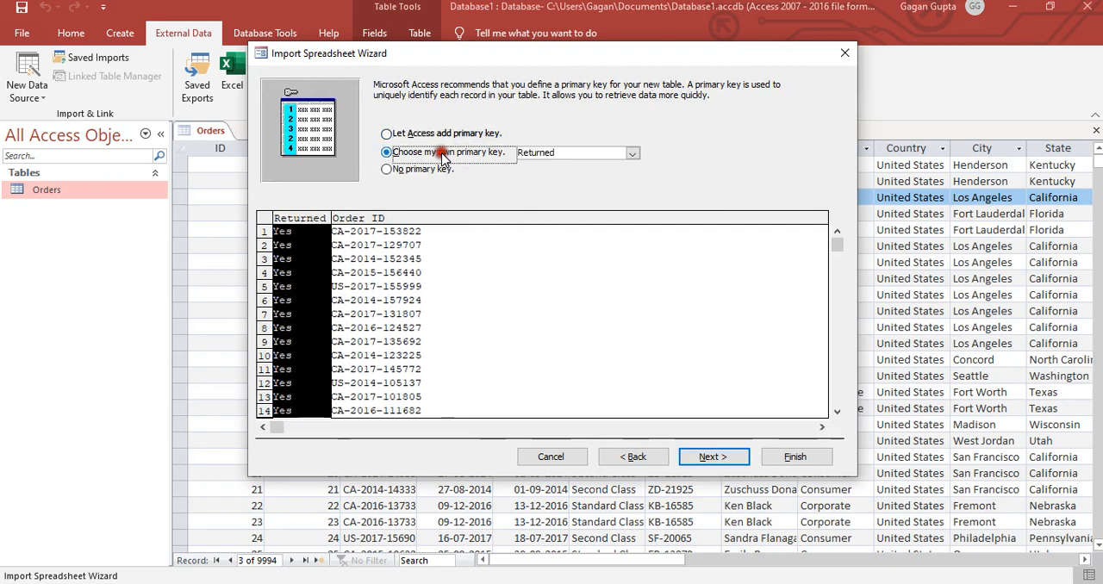
left_click(632, 153)
left_click(585, 177)
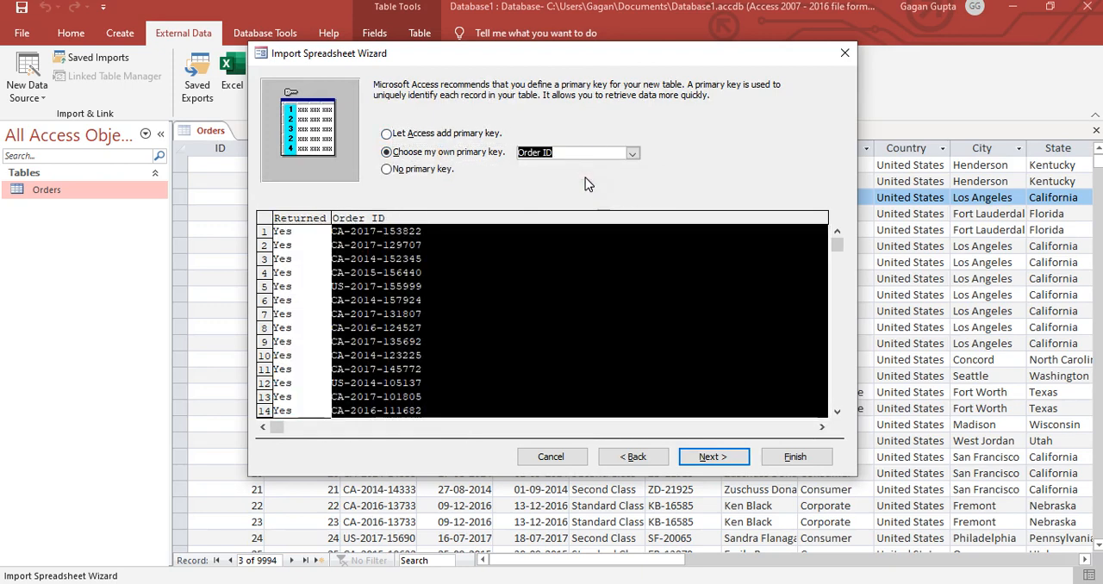
left_click(490, 323)
left_click(612, 321)
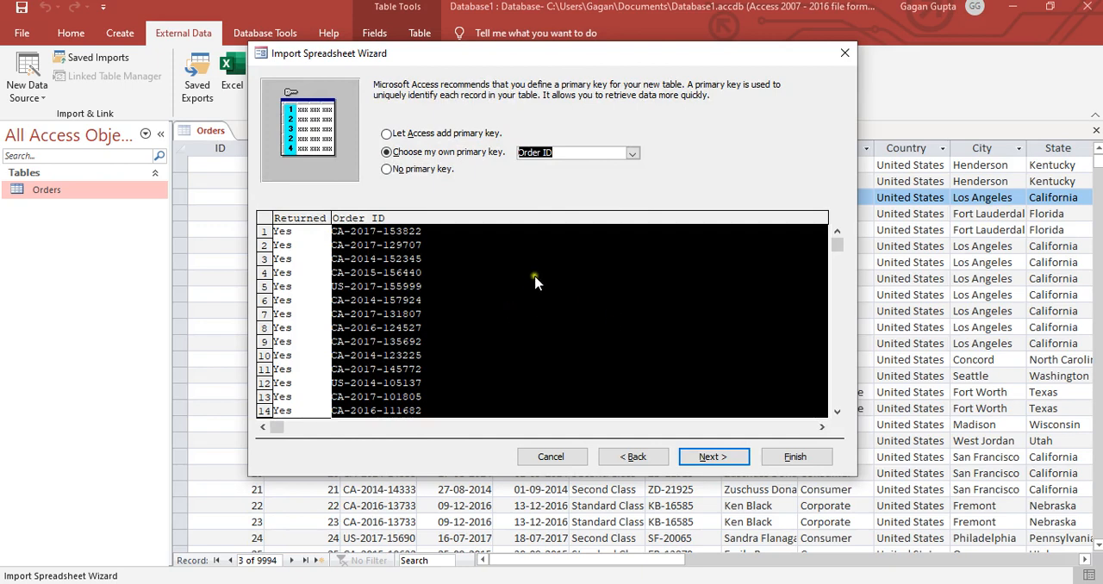
left_click(720, 456)
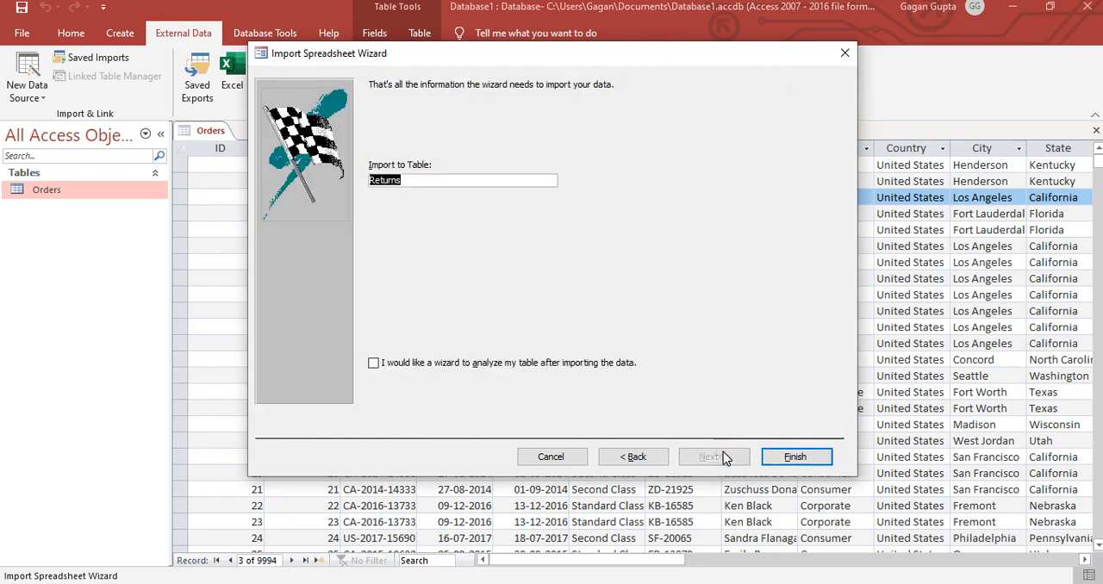
- Finish importing the Returns table with its import steps saved as "returns", and open the Returns table
left_click(791, 458)
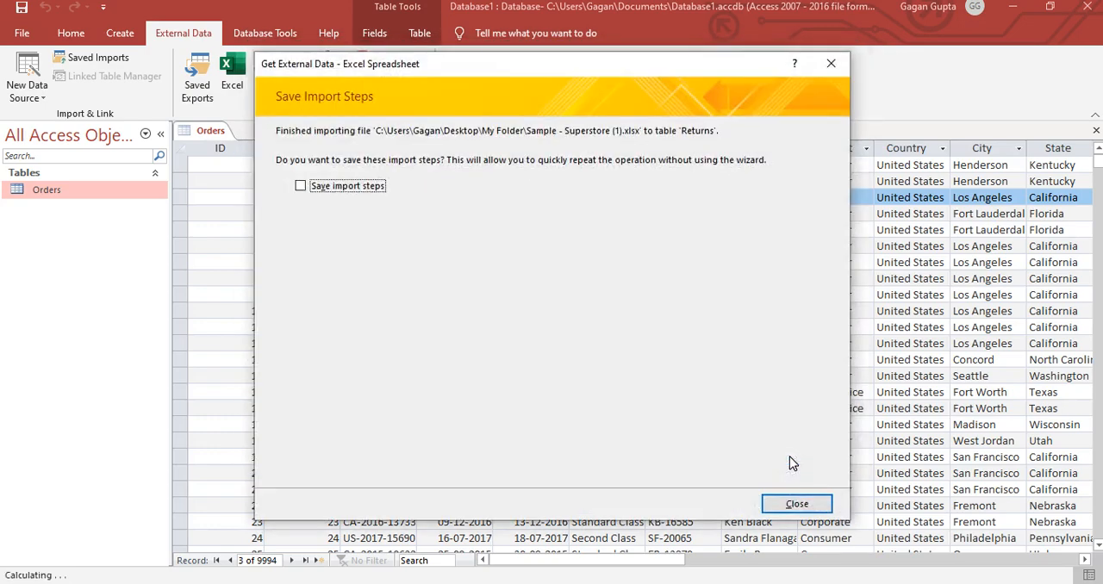
left_click(300, 185)
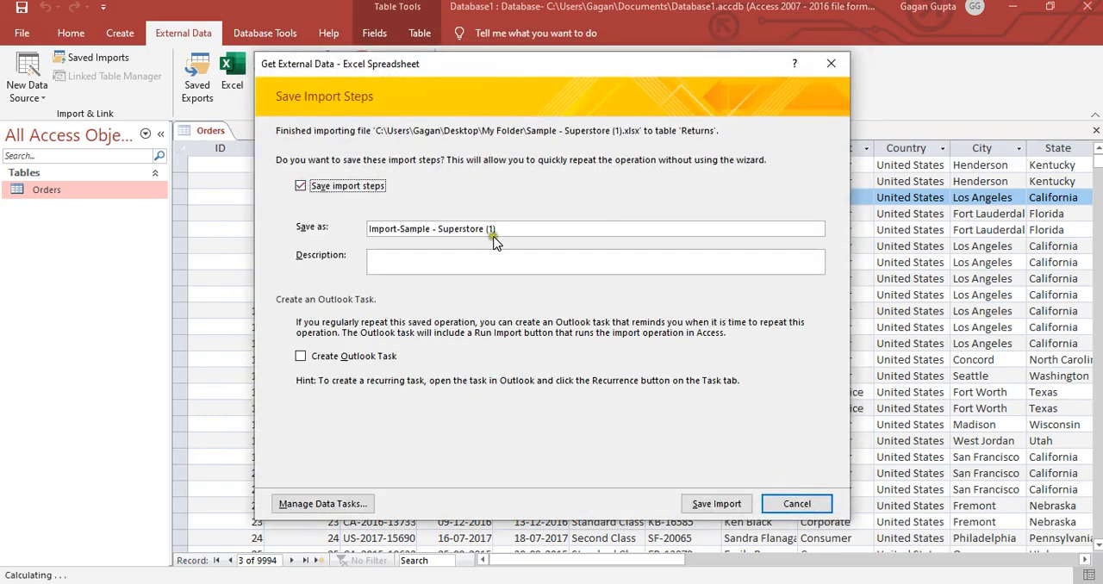
left_click_drag(491, 228, 280, 226)
type("returns")
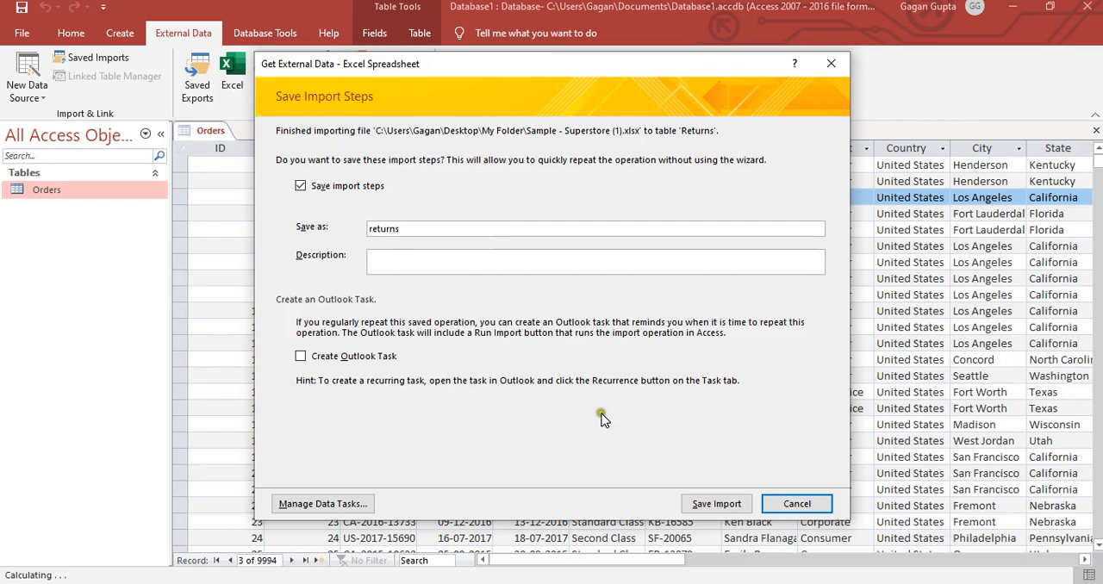
left_click(712, 507)
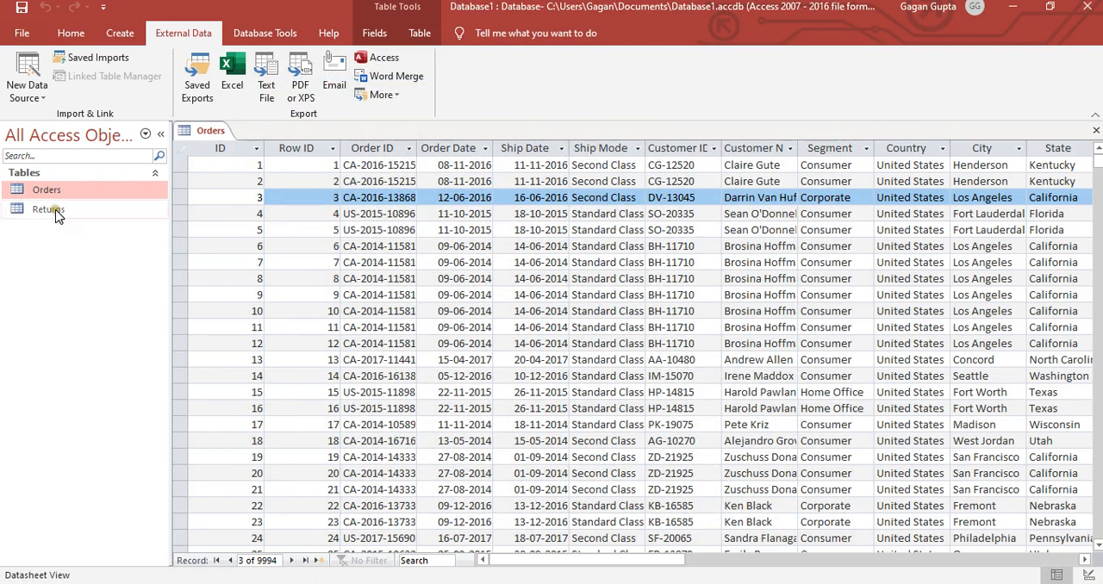
right_click(56, 214)
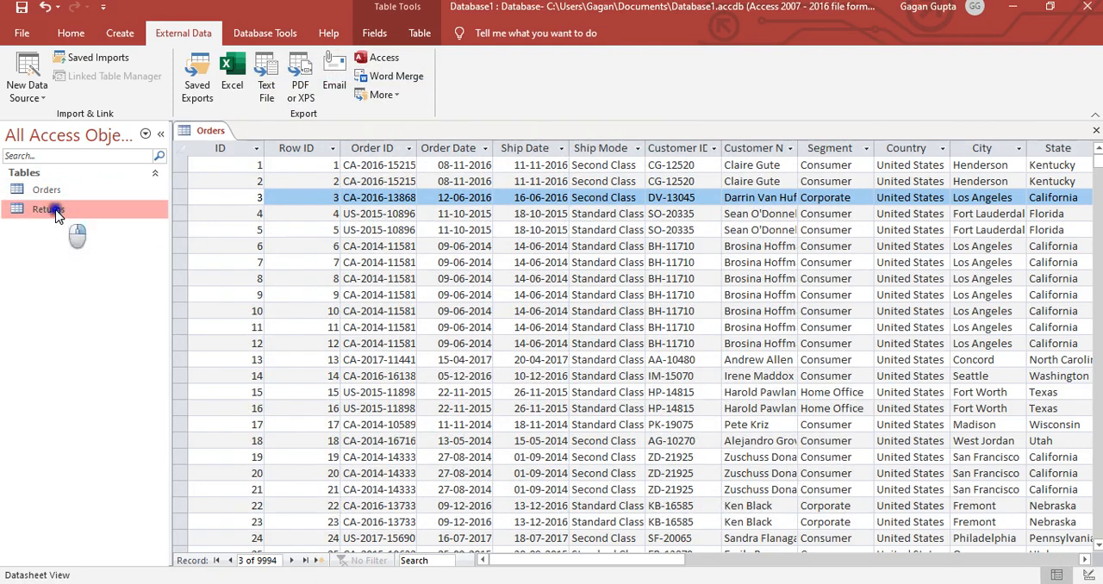
left_click(76, 220)
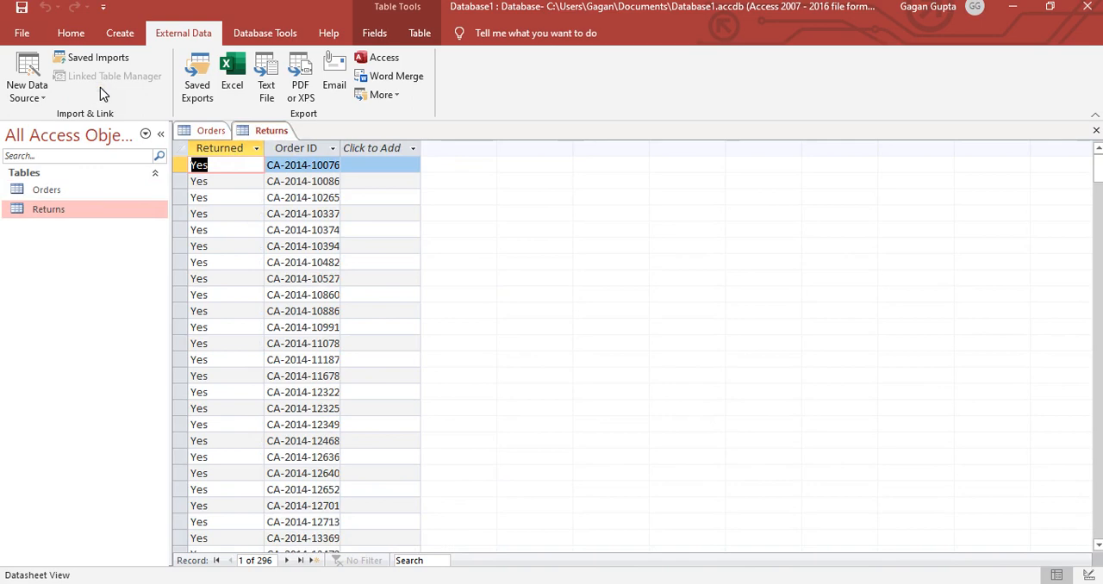
- Start another import of the Excel file Sample - Superstore (1) from My Folder into a new table in the current database
left_click(43, 96)
mouse_move(69, 126)
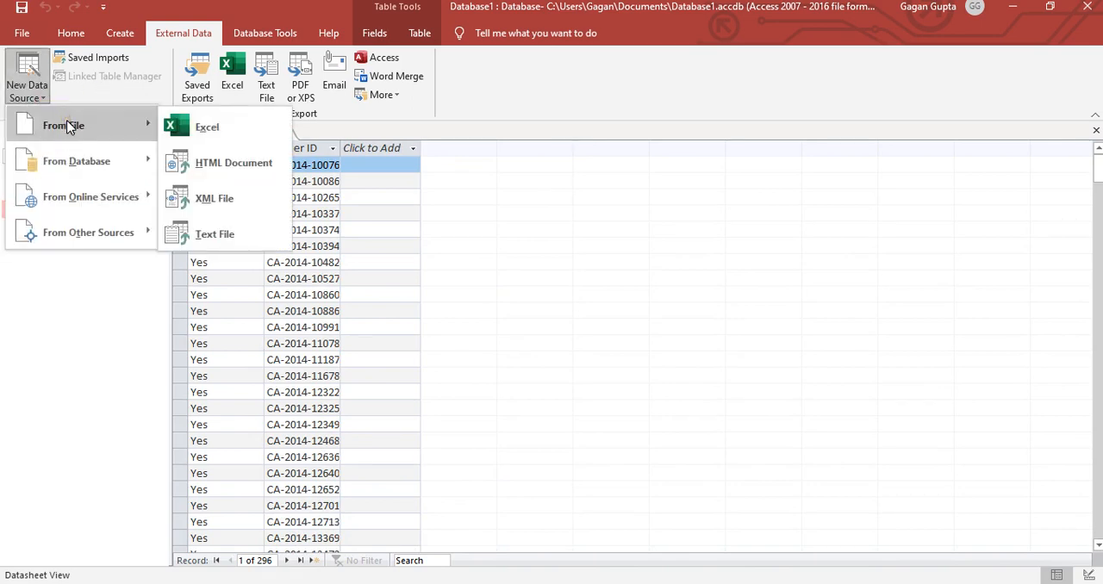
left_click(222, 123)
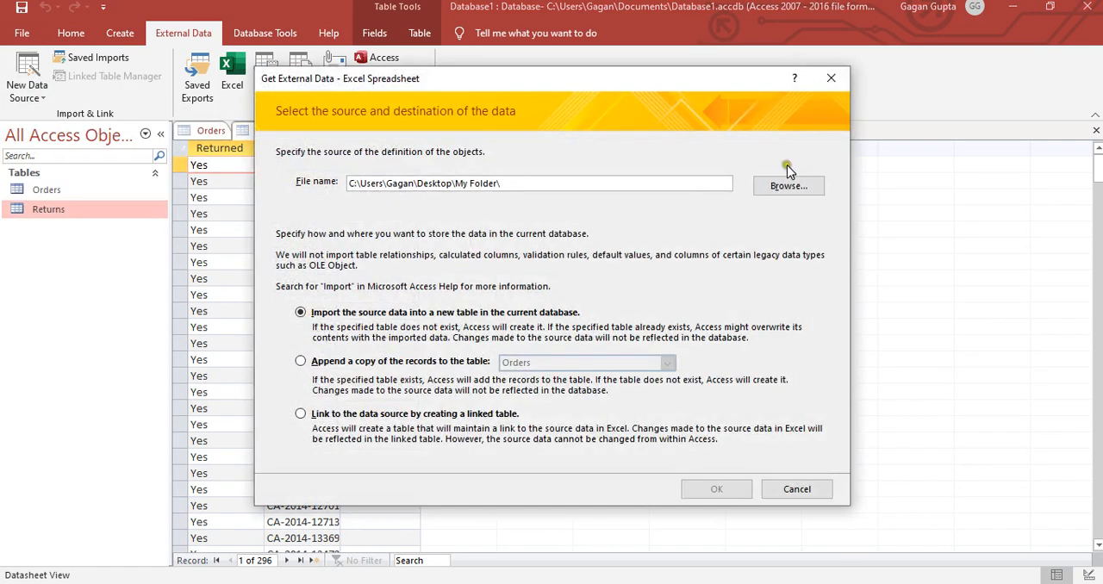
left_click(779, 186)
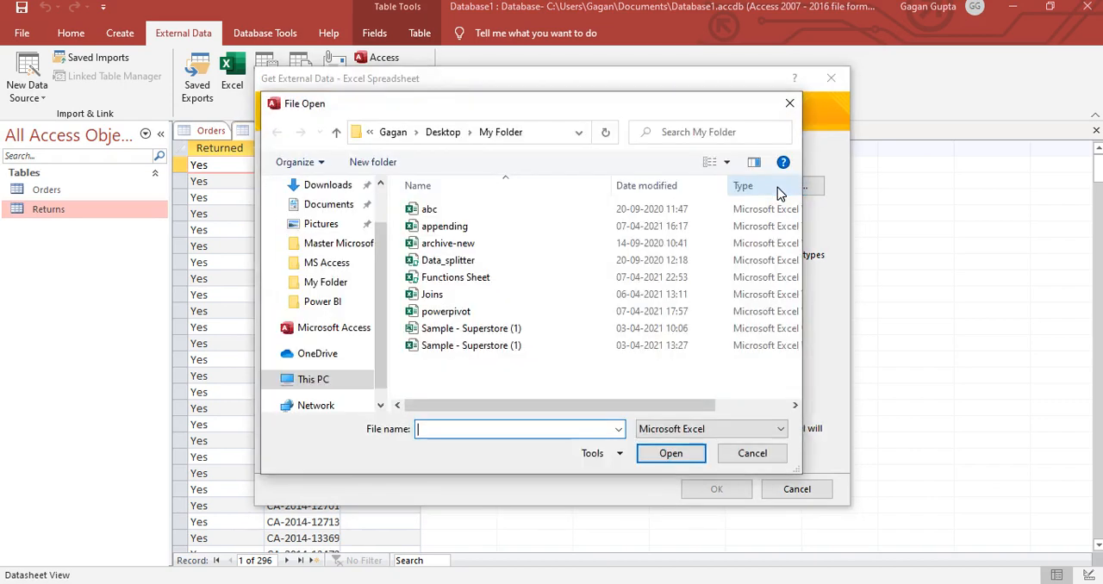
double_click(470, 357)
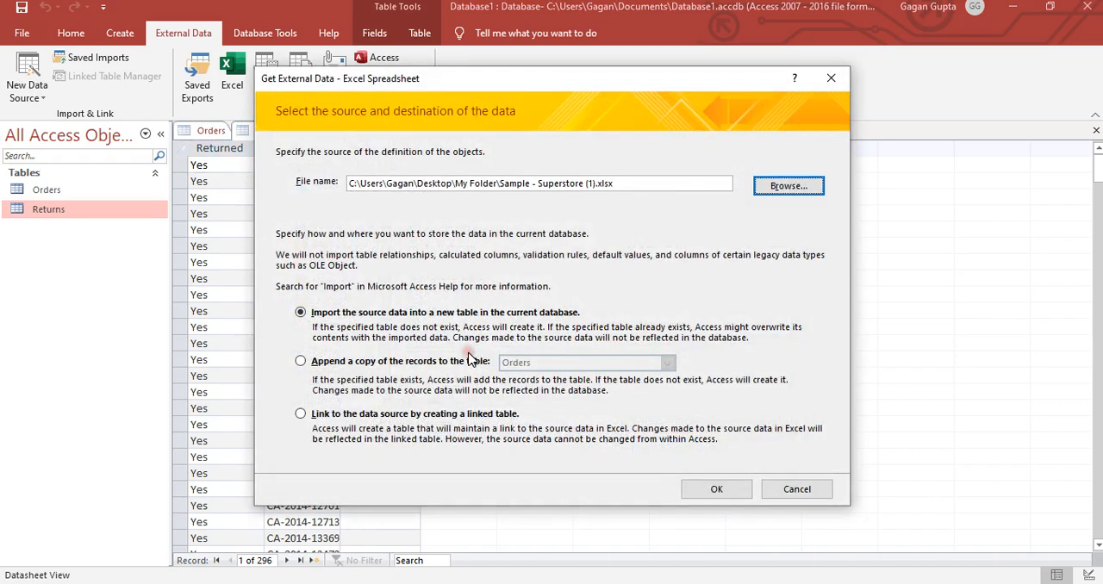
left_click(715, 488)
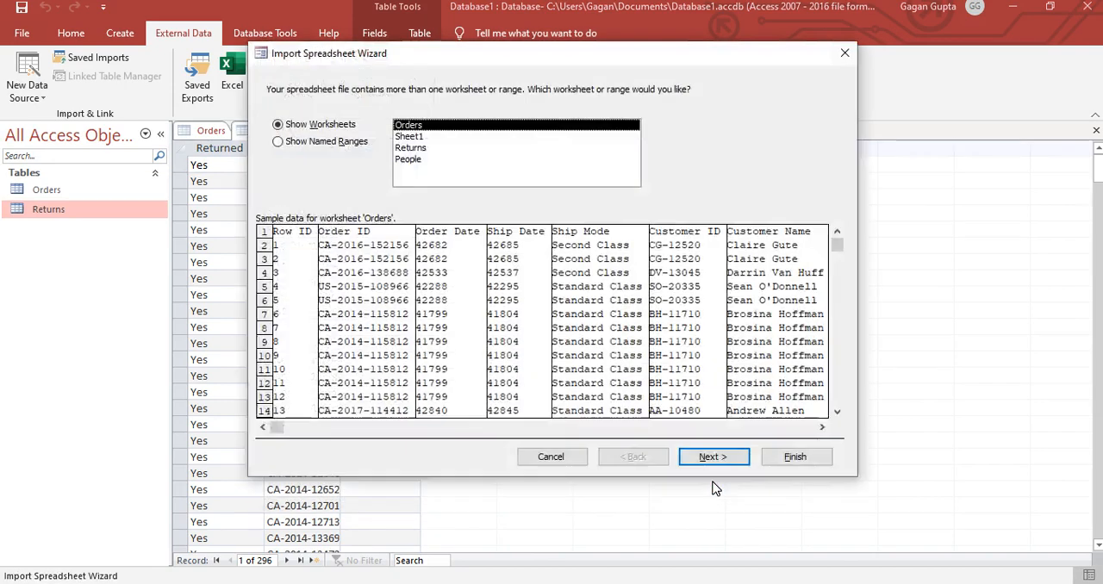
- Choose the People worksheet, use its first row as column headings, and keep the default field options
left_click(410, 160)
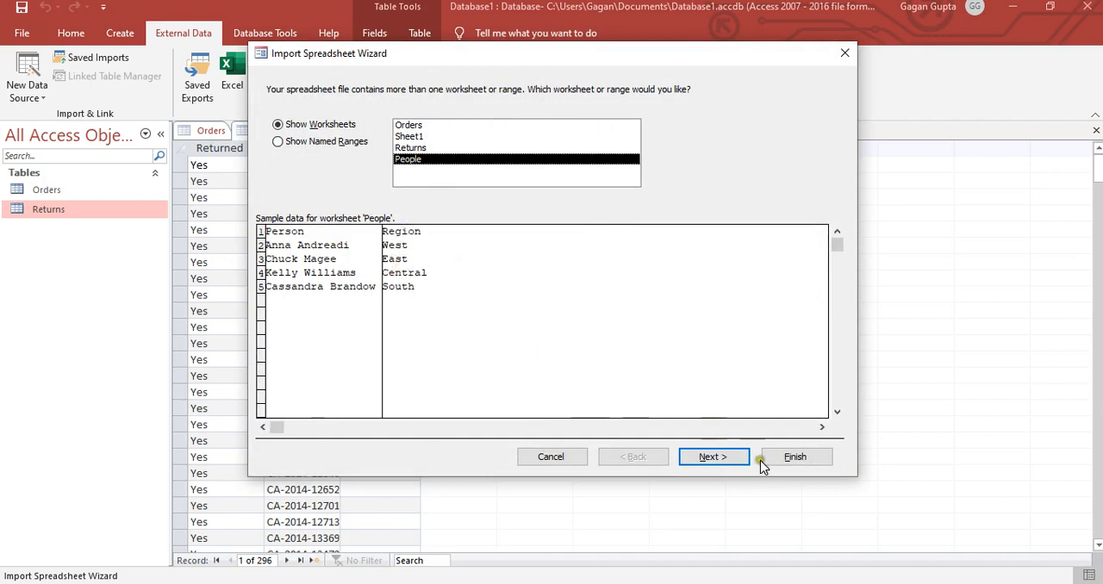
left_click(739, 458)
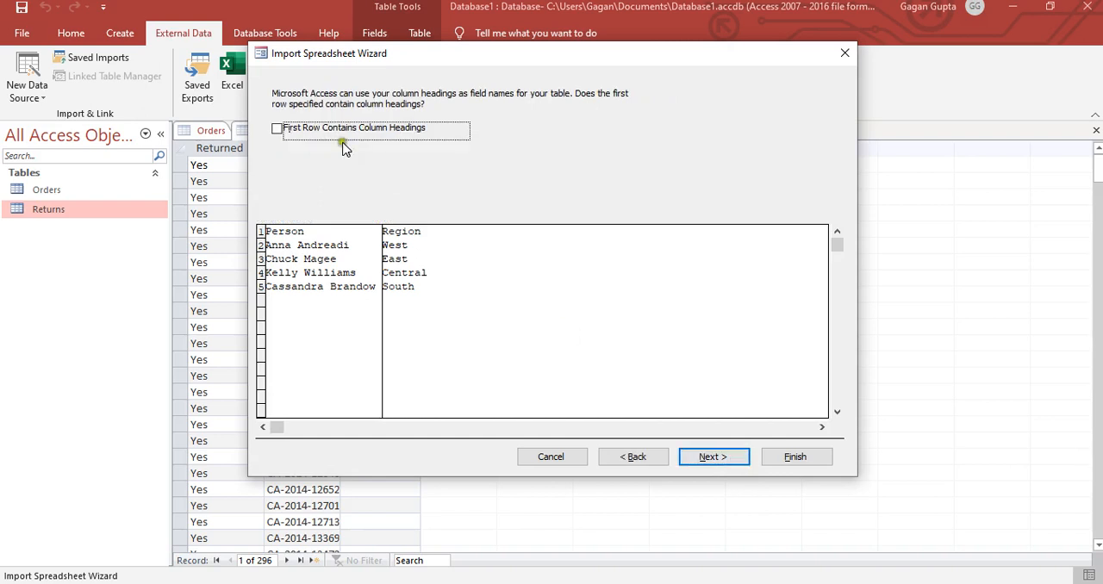
left_click(277, 129)
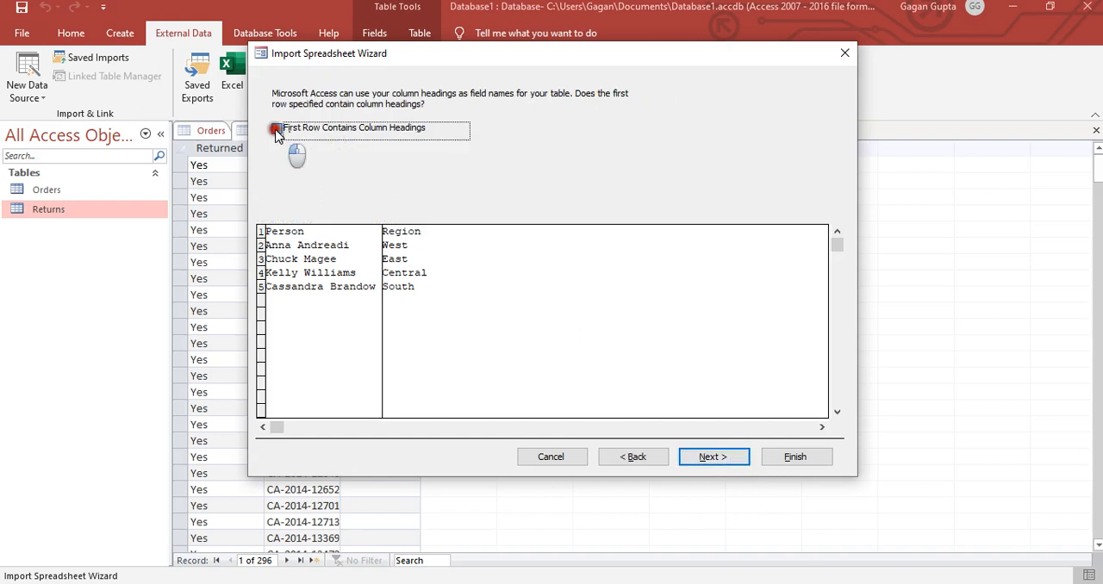
left_click(712, 457)
left_click(712, 457)
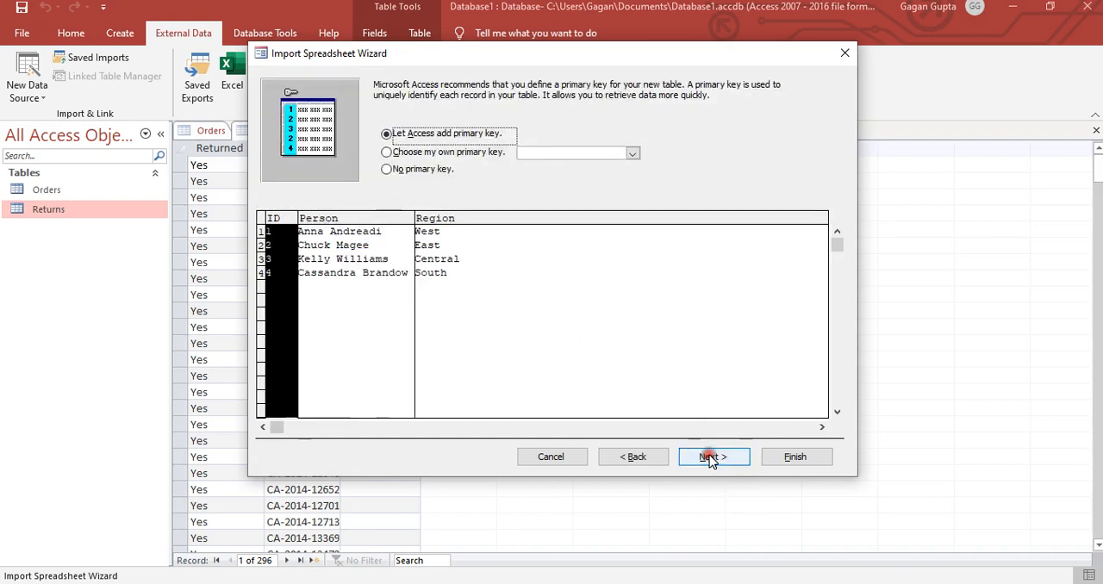
- Choose Region as the People table's own primary key and continue to the table naming page
left_click(419, 152)
left_click(634, 152)
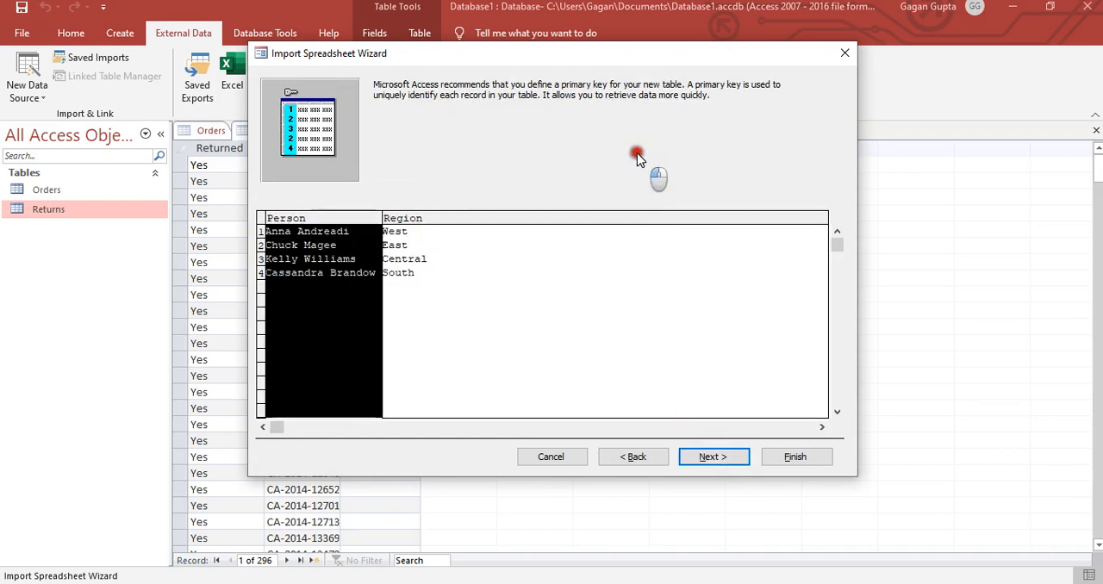
left_click(586, 178)
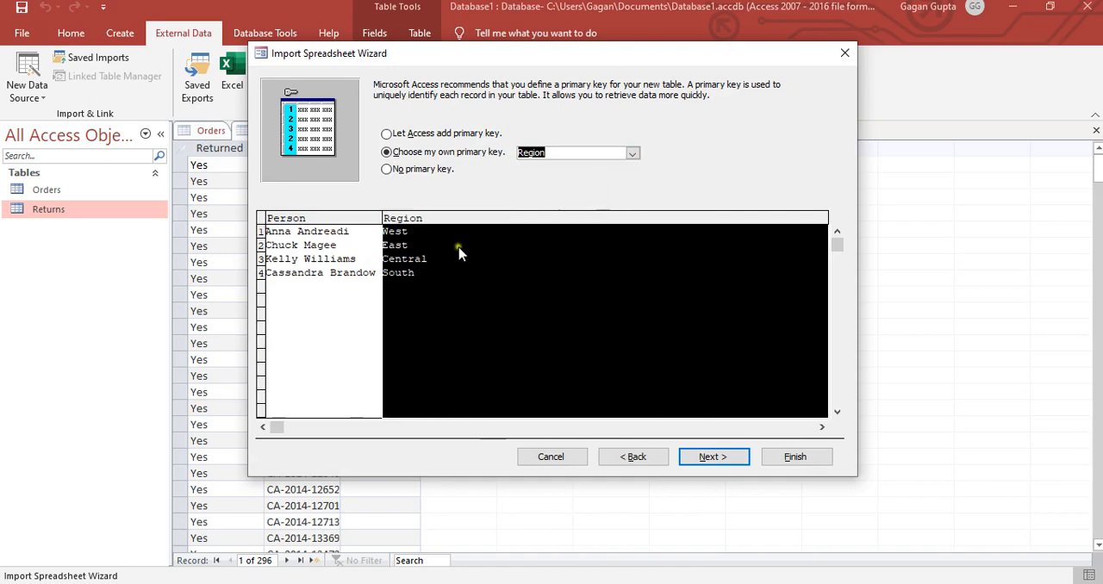
left_click(736, 457)
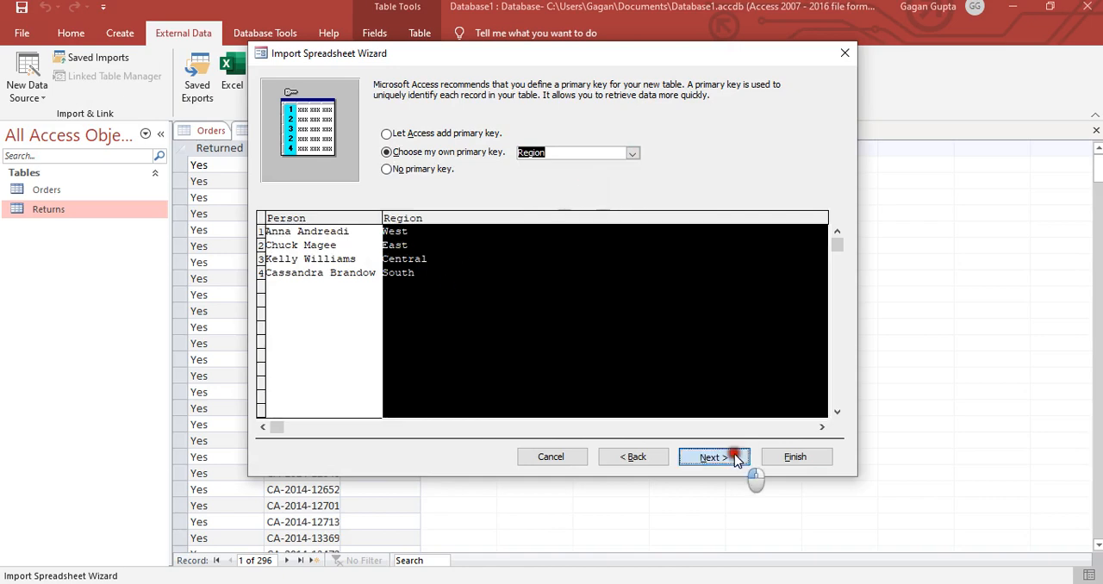
- Finish importing the worksheet into the People table and save its import steps under the name People
left_click(793, 457)
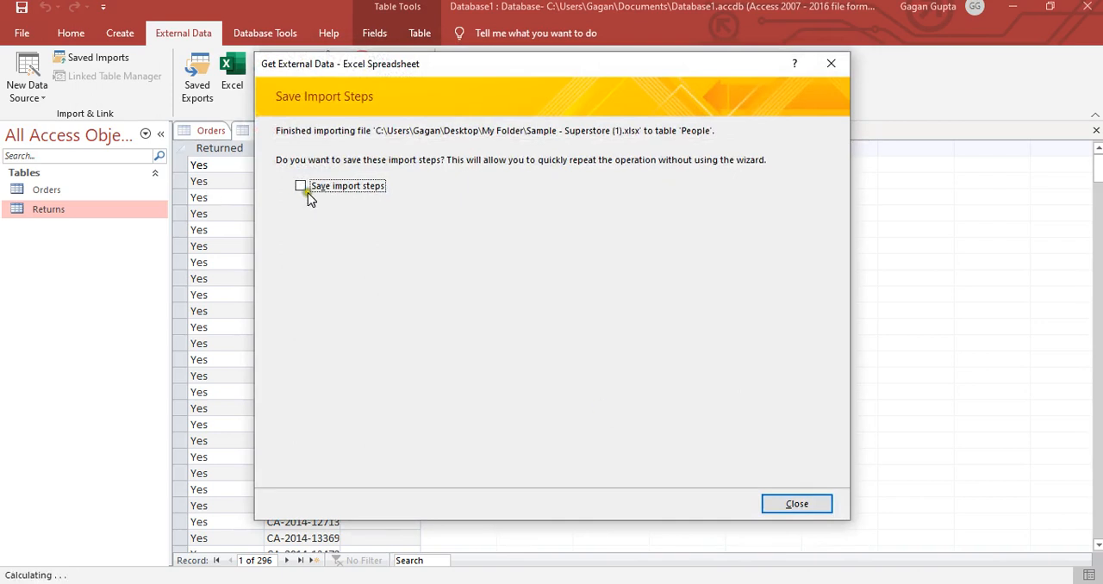
left_click(301, 186)
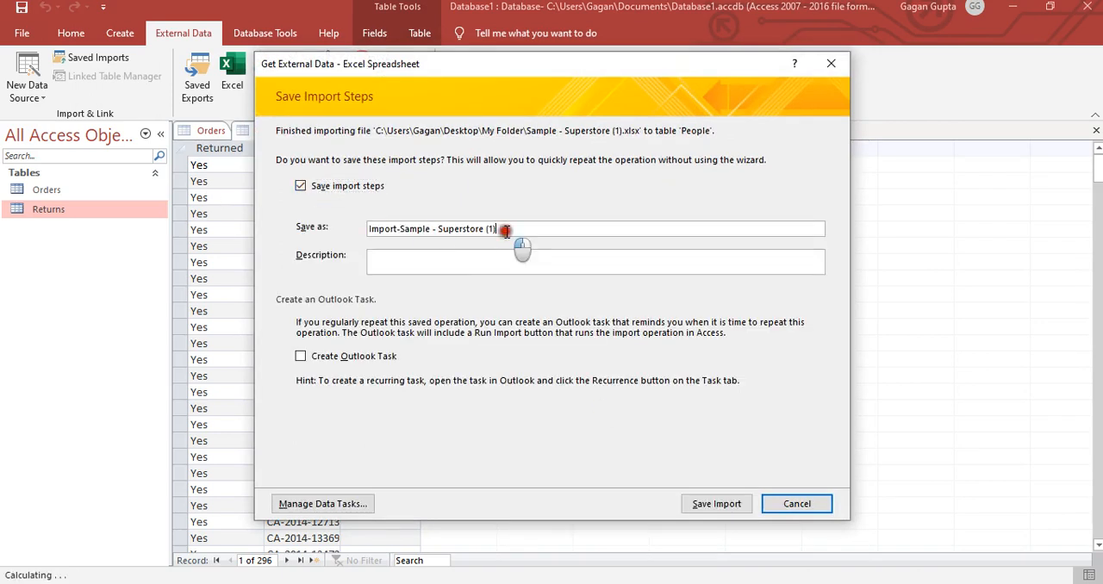
left_click_drag(516, 231, 253, 240)
type("People")
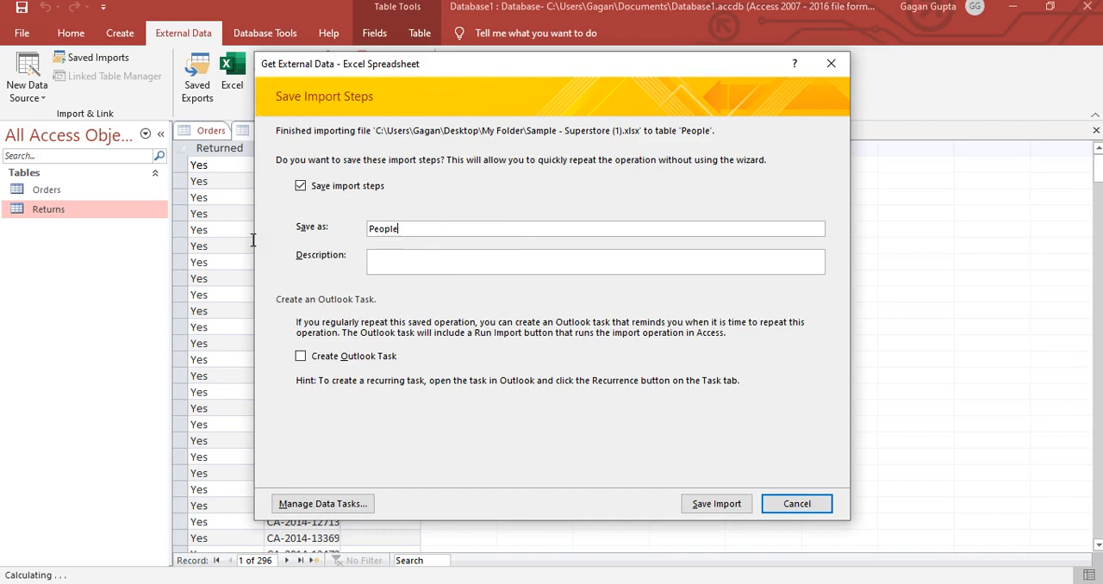
left_click(702, 504)
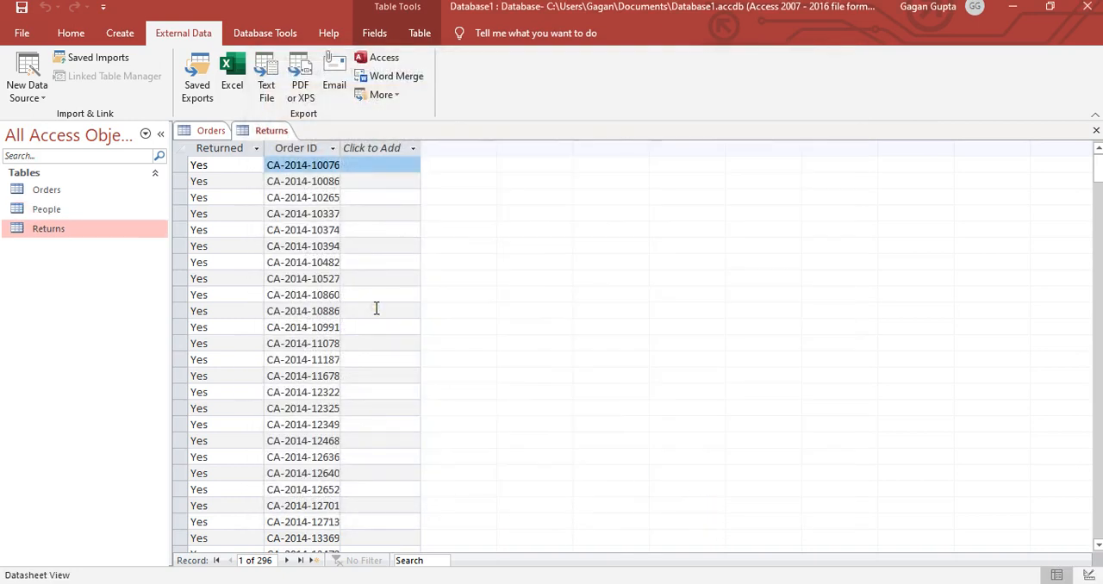
- Open the imported People table in Datasheet View and look at its Region column
left_click(71, 209)
right_click(69, 211)
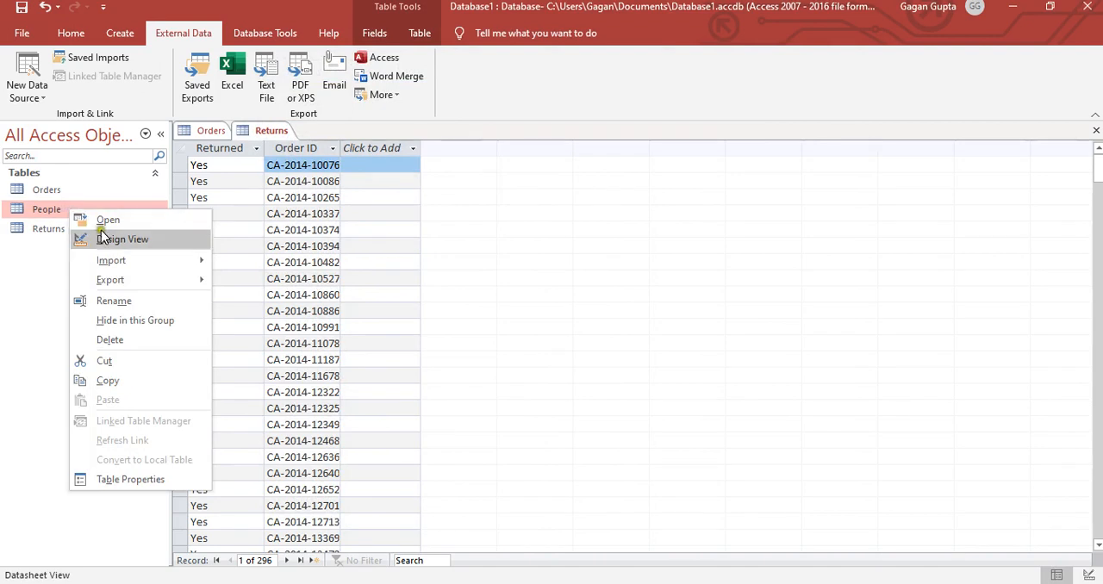
left_click(103, 223)
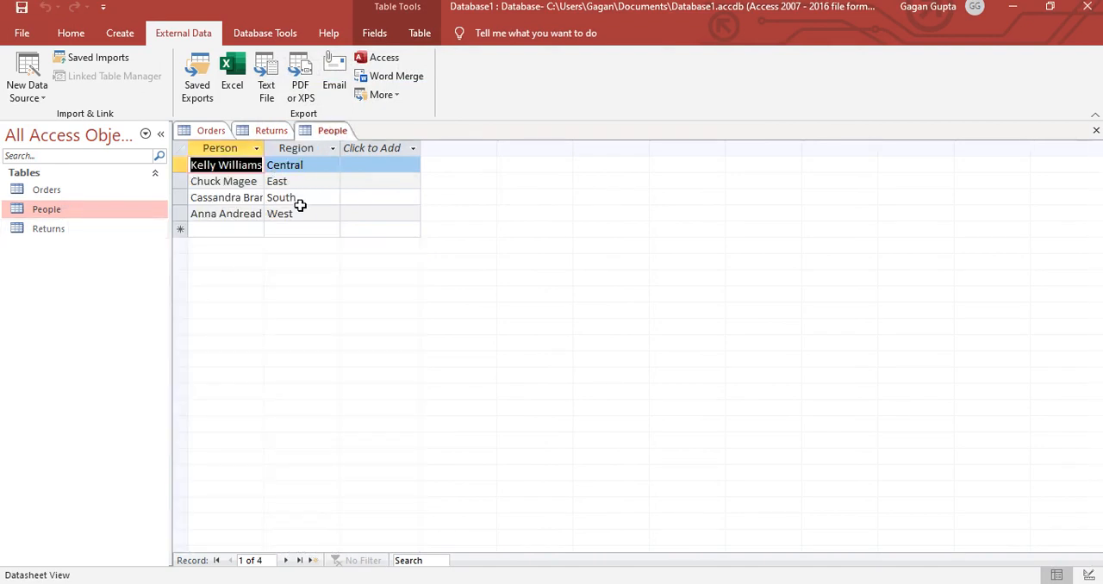
left_click(297, 163)
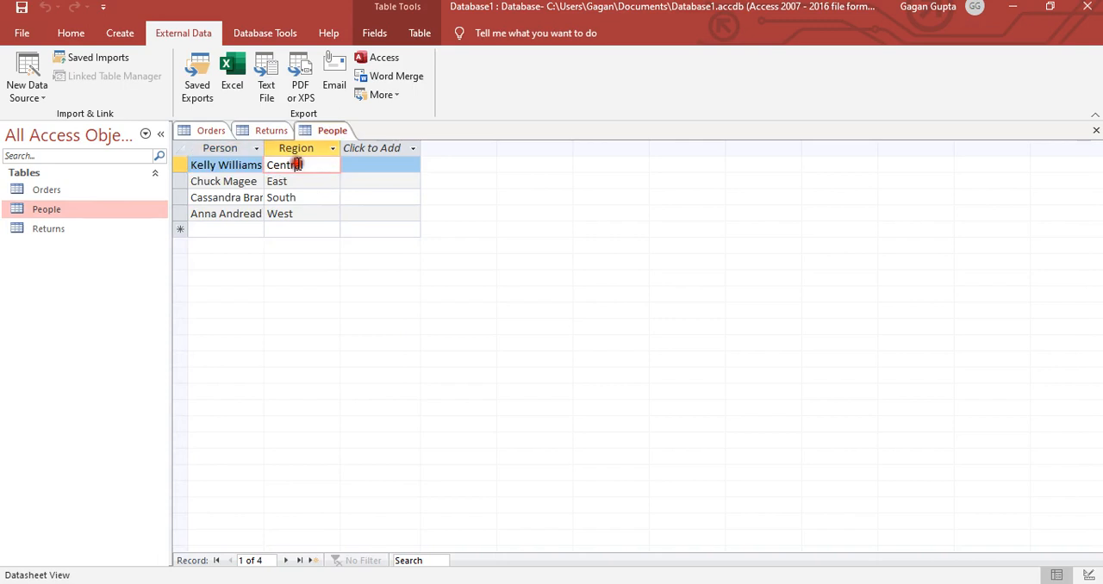
- Show the People table in Design View and check the primary key on the Region field
left_click(78, 34)
left_click(118, 33)
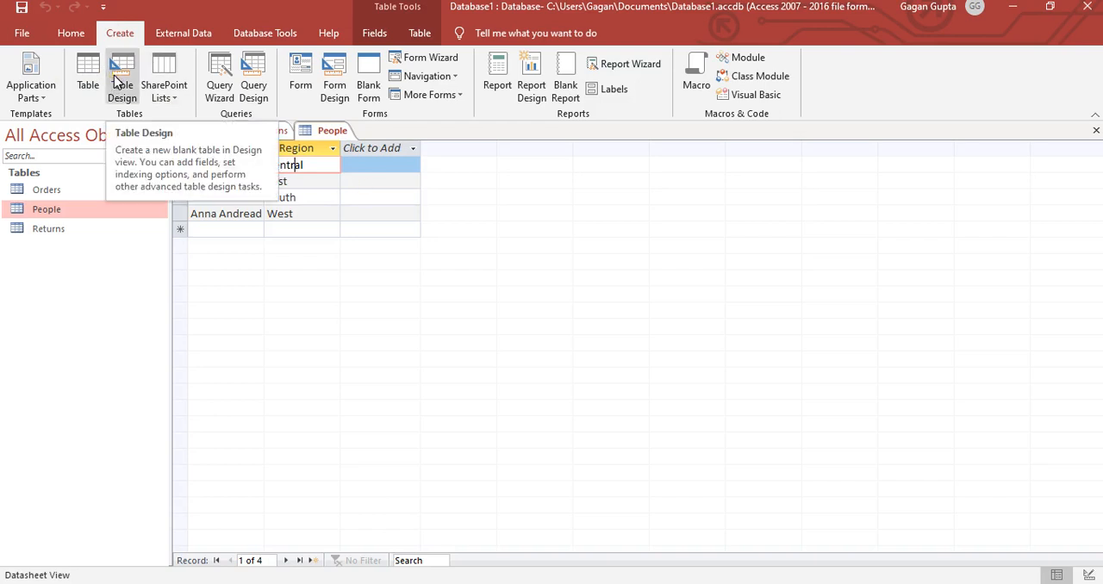
left_click(73, 33)
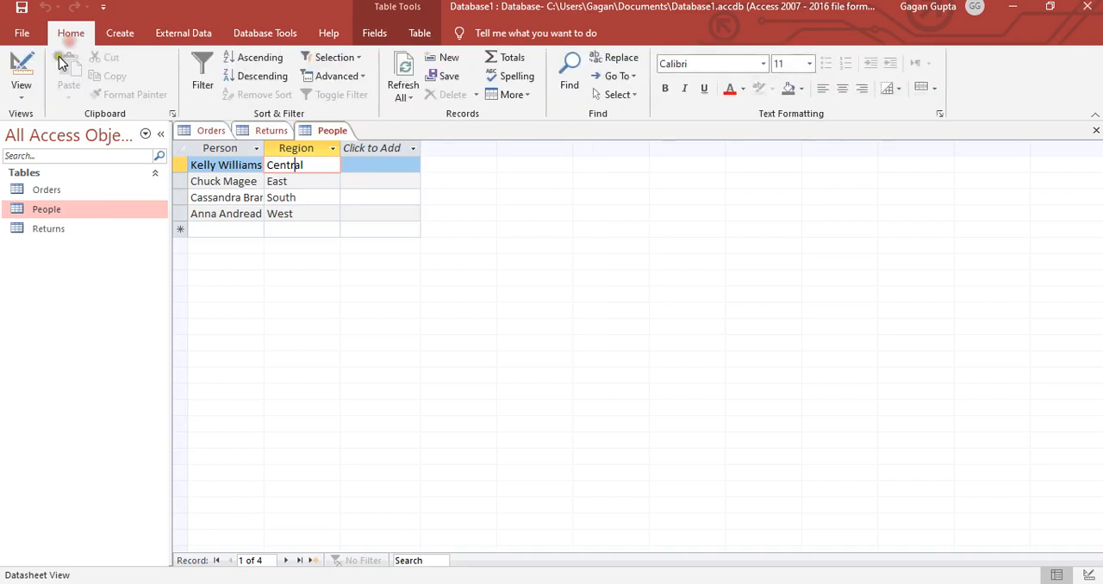
left_click(25, 78)
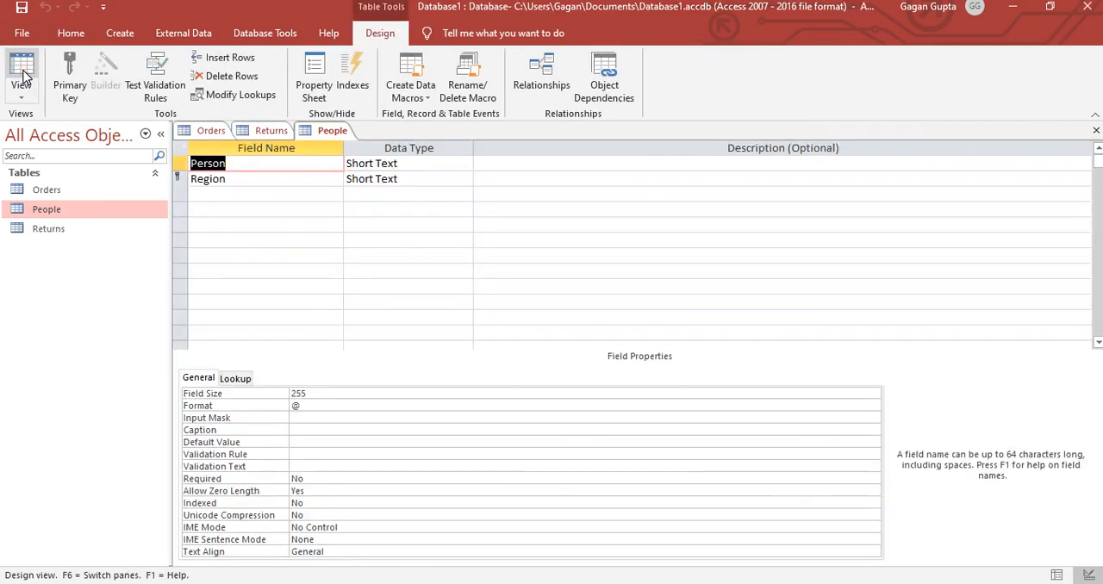
left_click(226, 180)
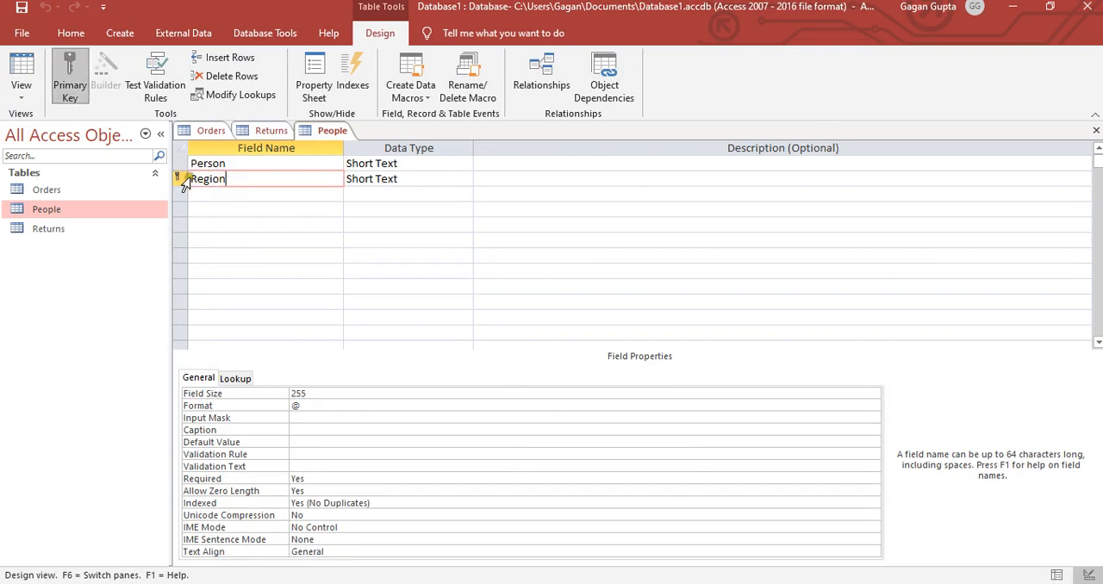
left_click(181, 178)
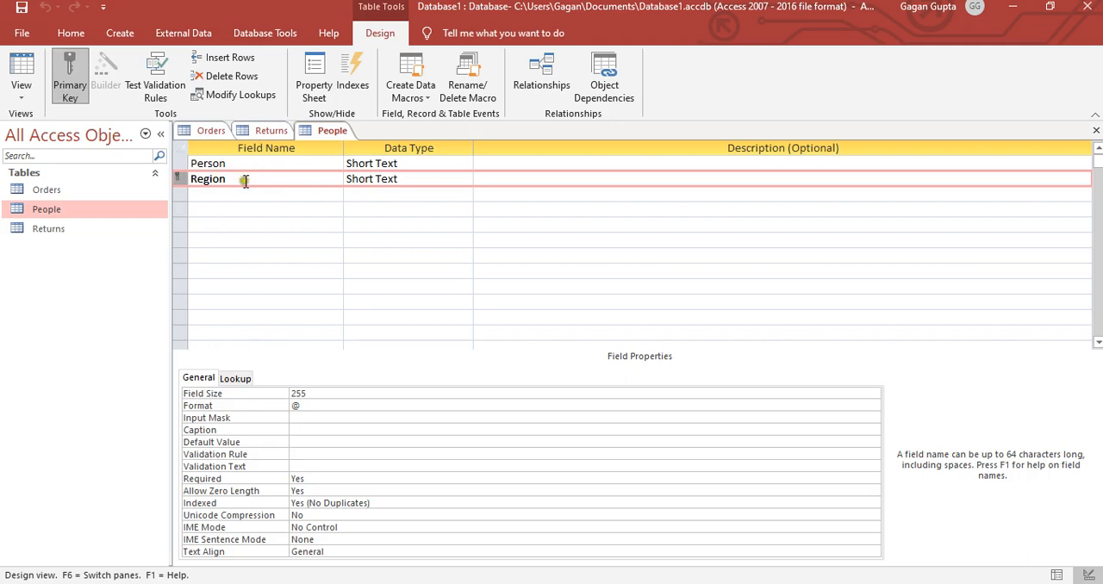
- Return the People table to Datasheet View and look through the open Orders, Returns and People tables
left_click(23, 91)
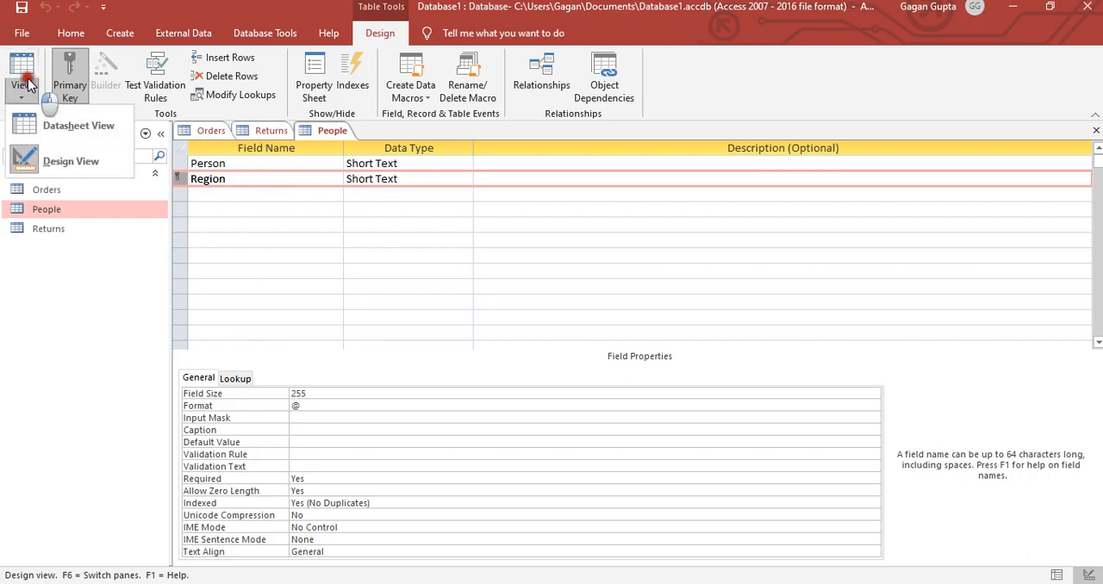
left_click(56, 128)
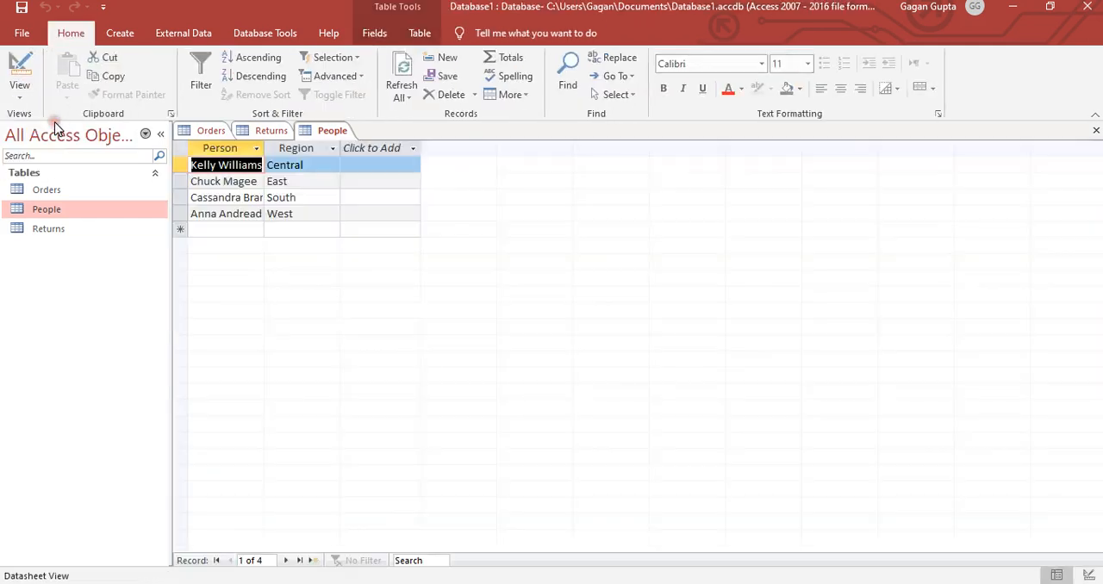
left_click(305, 183)
left_click(209, 134)
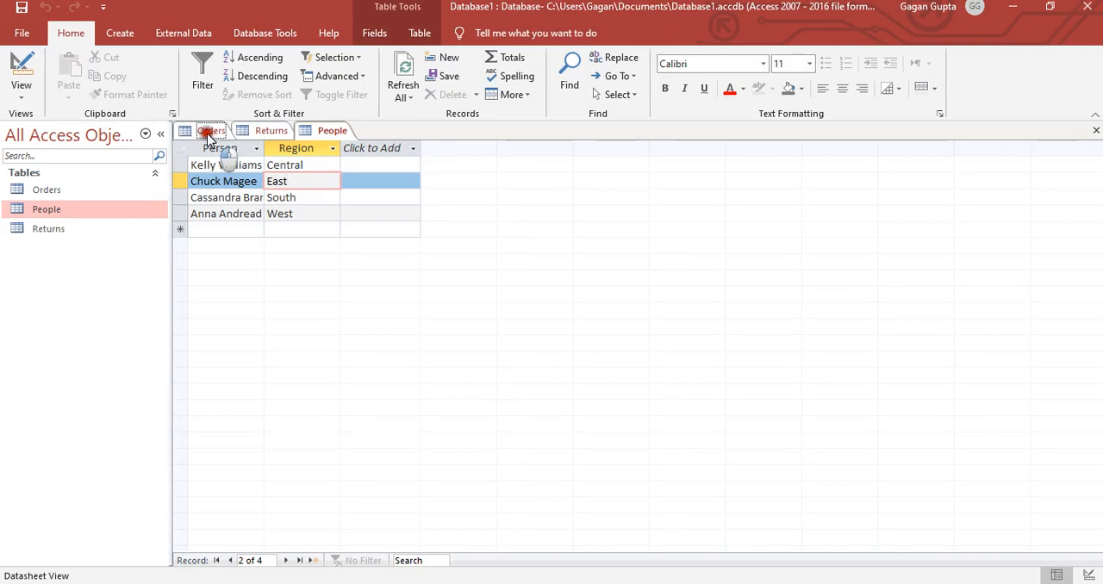
left_click(267, 131)
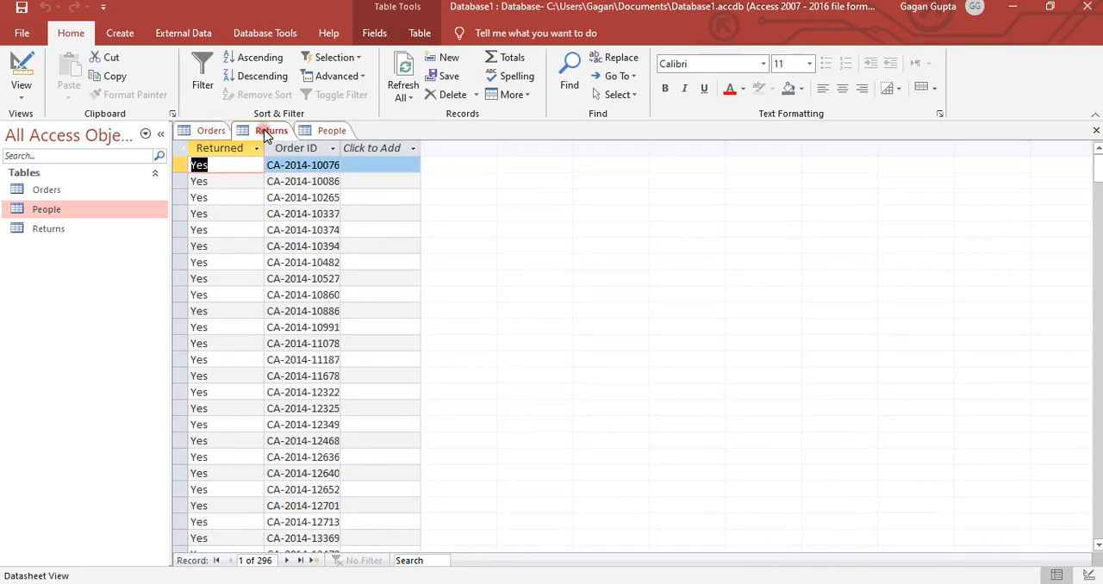
left_click(330, 132)
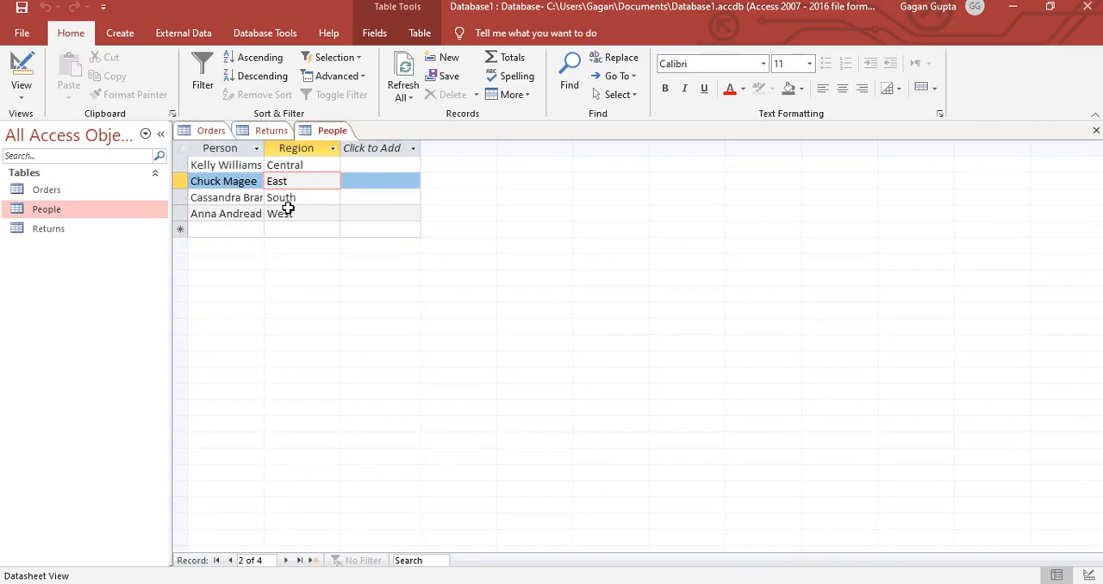
- Compare the Order ID columns of the Returns and Orders tables in Datasheet View
left_click(269, 131)
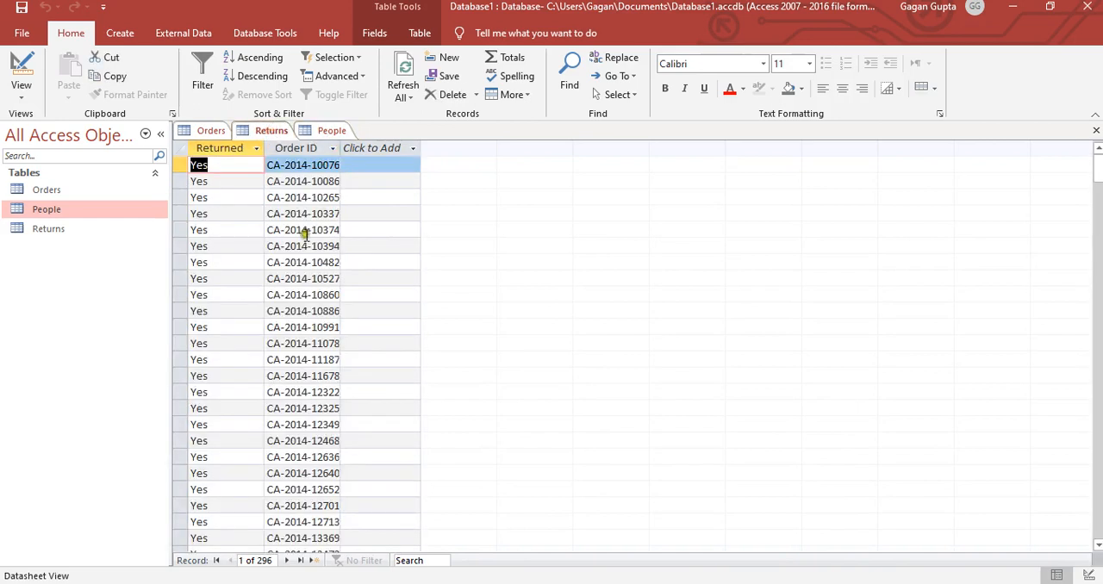
left_click(210, 131)
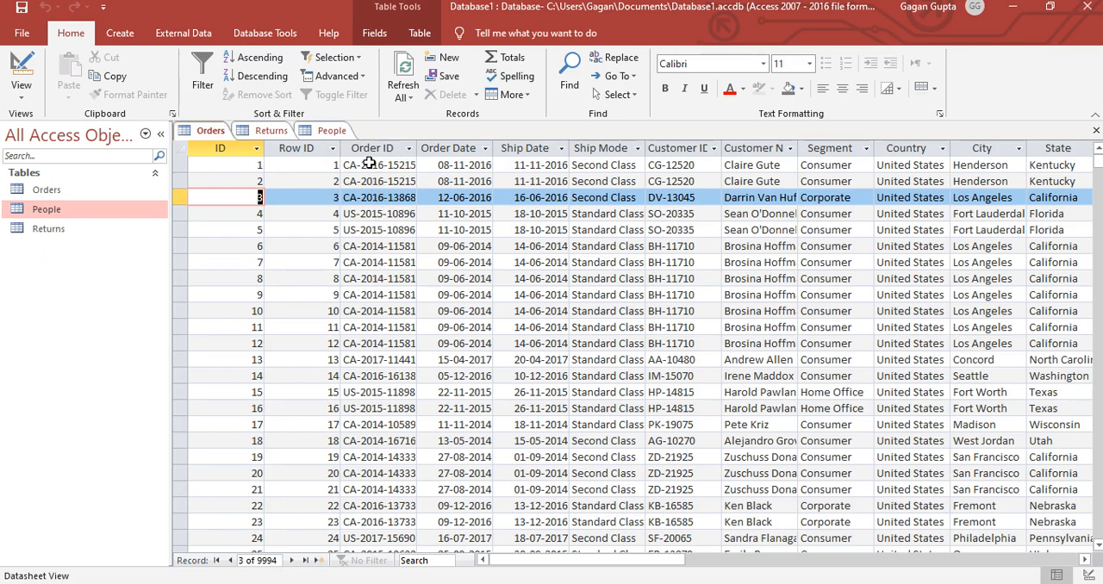
left_click(272, 130)
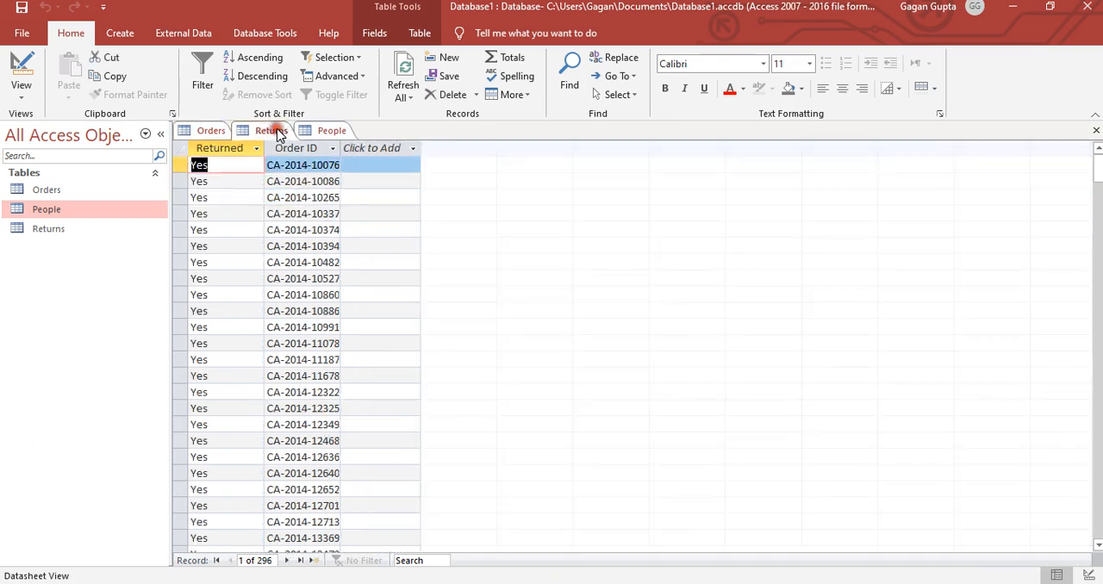
left_click(210, 130)
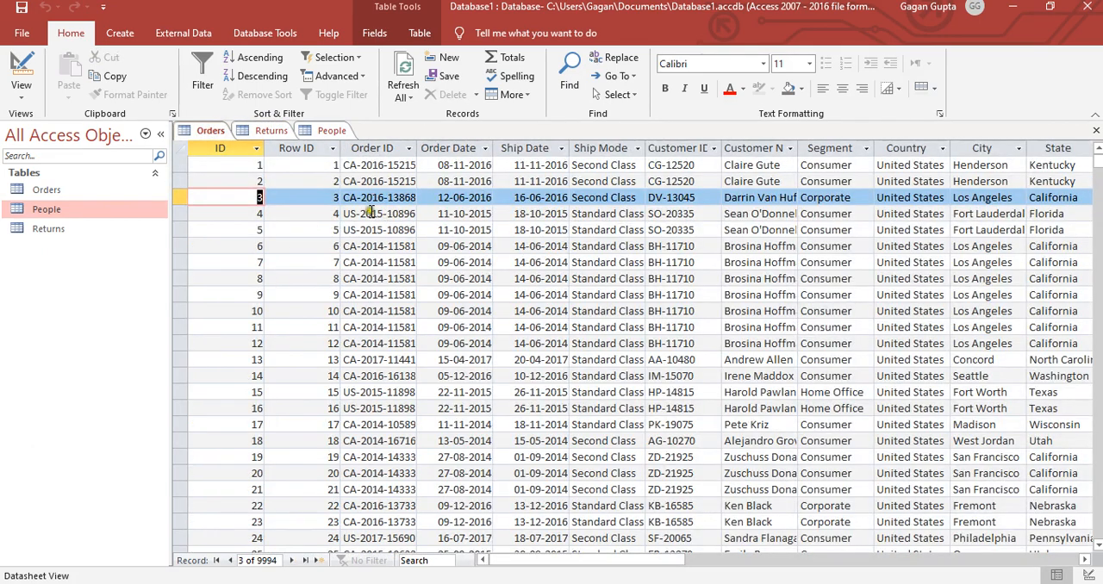
- Compare the Region column of the People table with the Region column of the Orders table
left_click(332, 130)
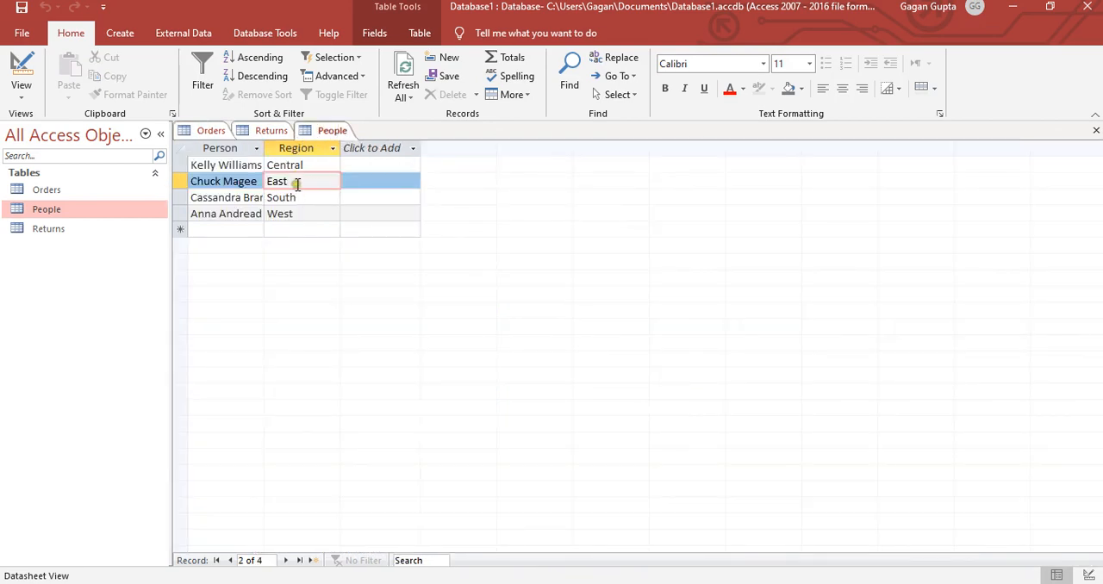
left_click(196, 130)
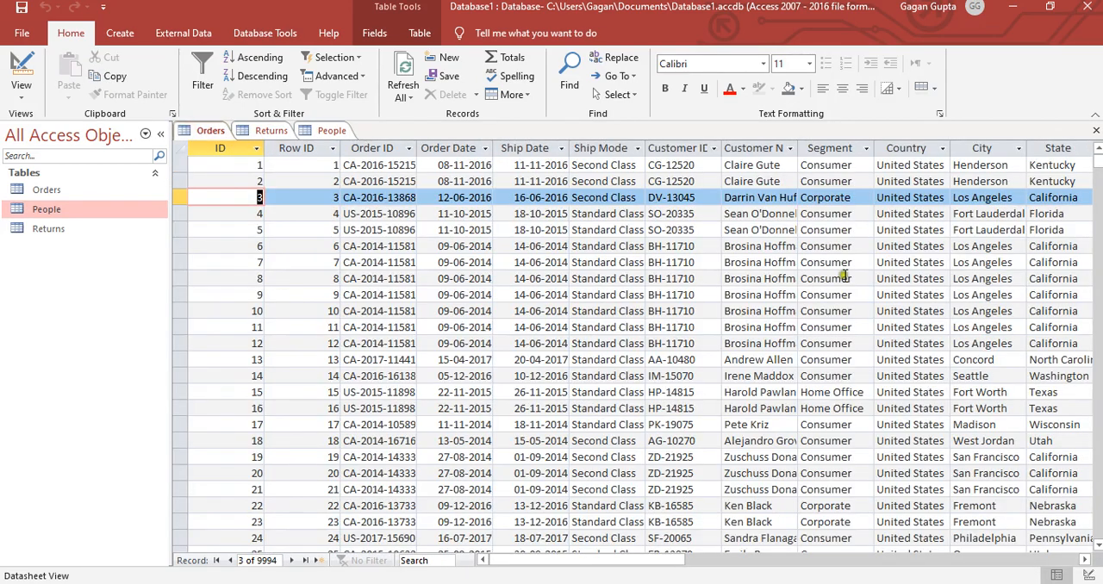
left_click(928, 182)
key("Right")
key("Right")
key("Right")
key("Right")
key("Right")
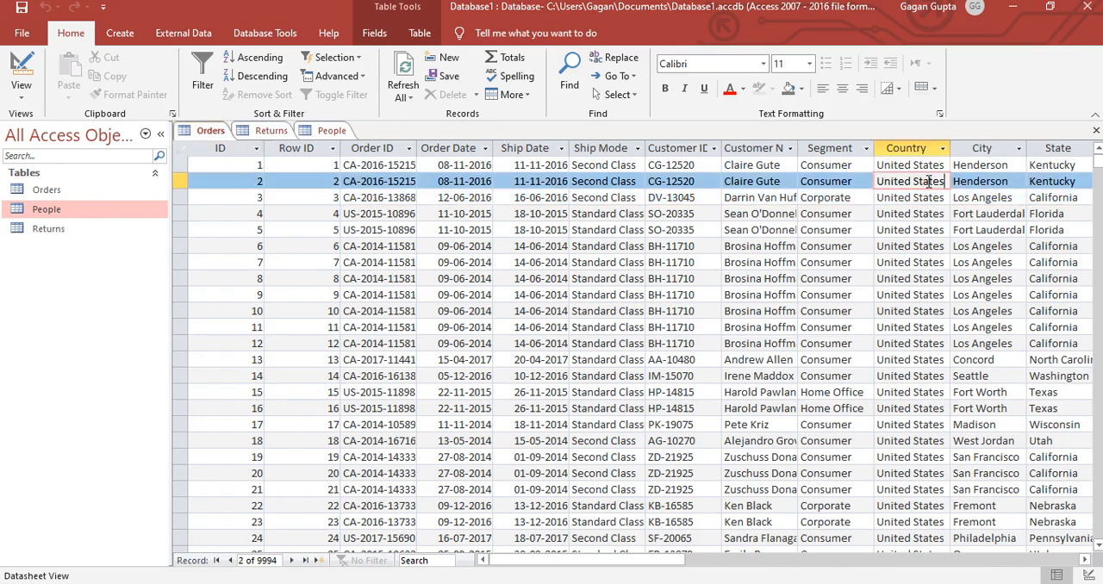
key("Right")
key("Right")
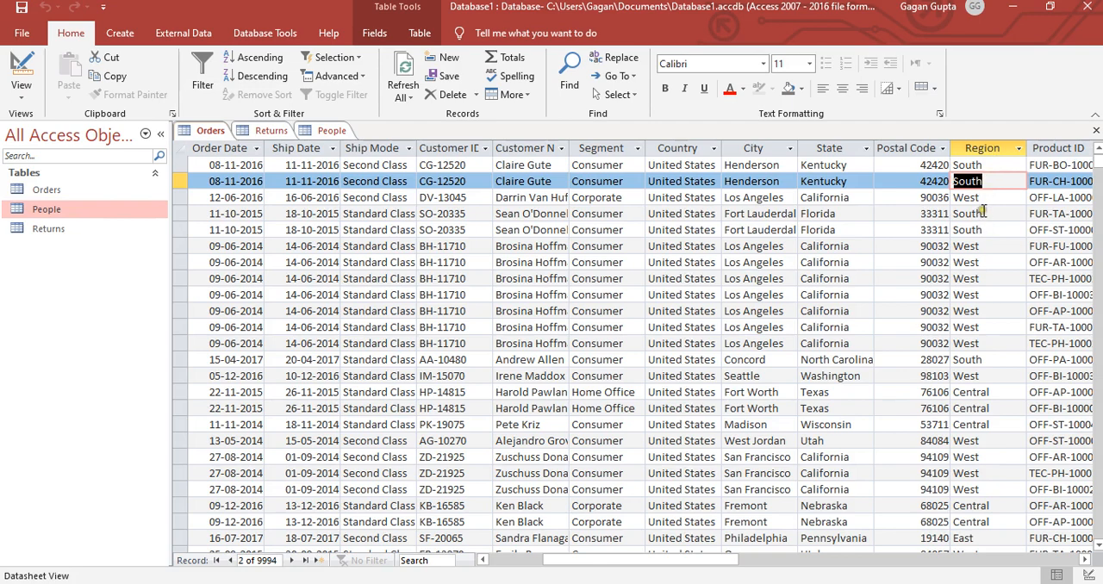
- Open the Relationships window and add the Orders, People and Returns tables to its layout
left_click(256, 33)
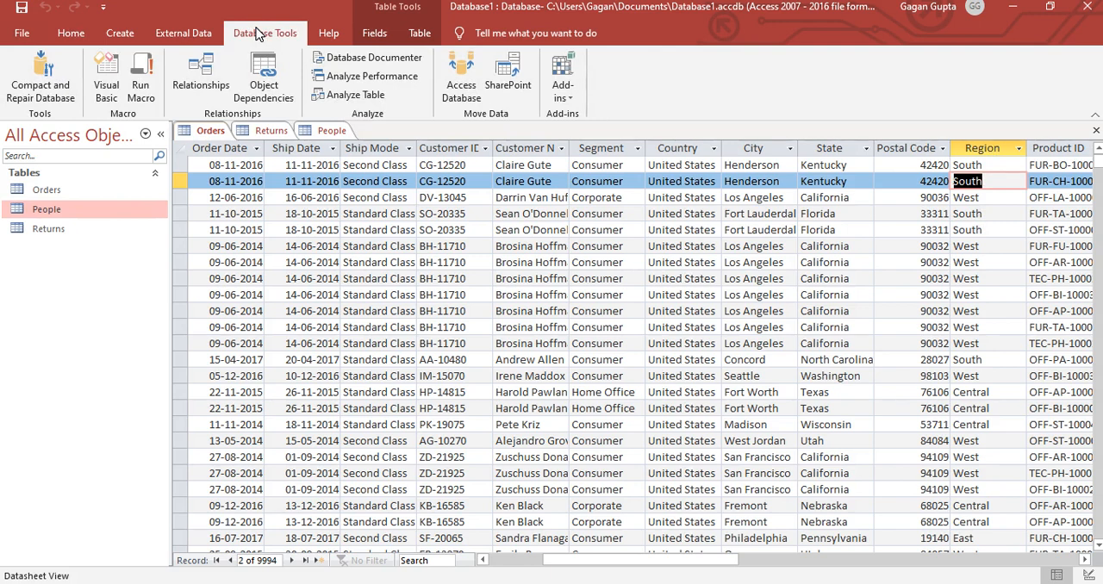
left_click(195, 71)
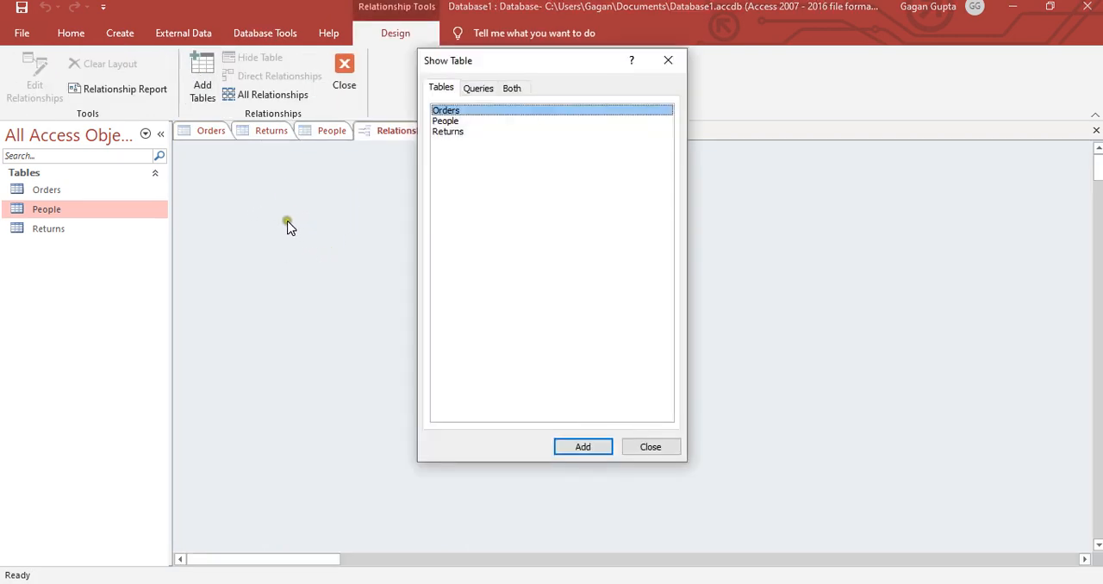
left_click(582, 446)
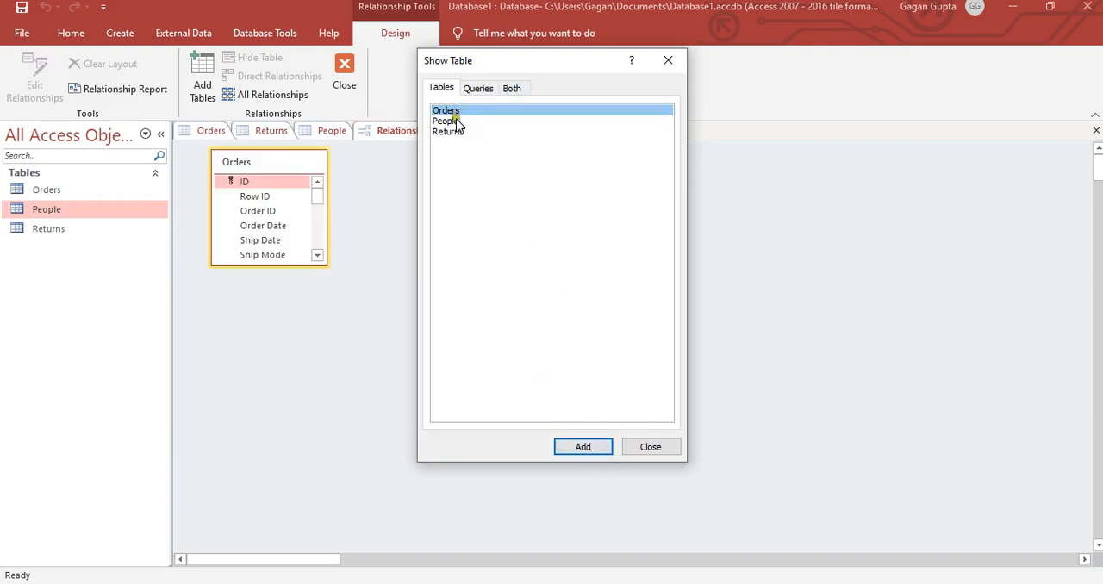
left_click(454, 121)
left_click(586, 445)
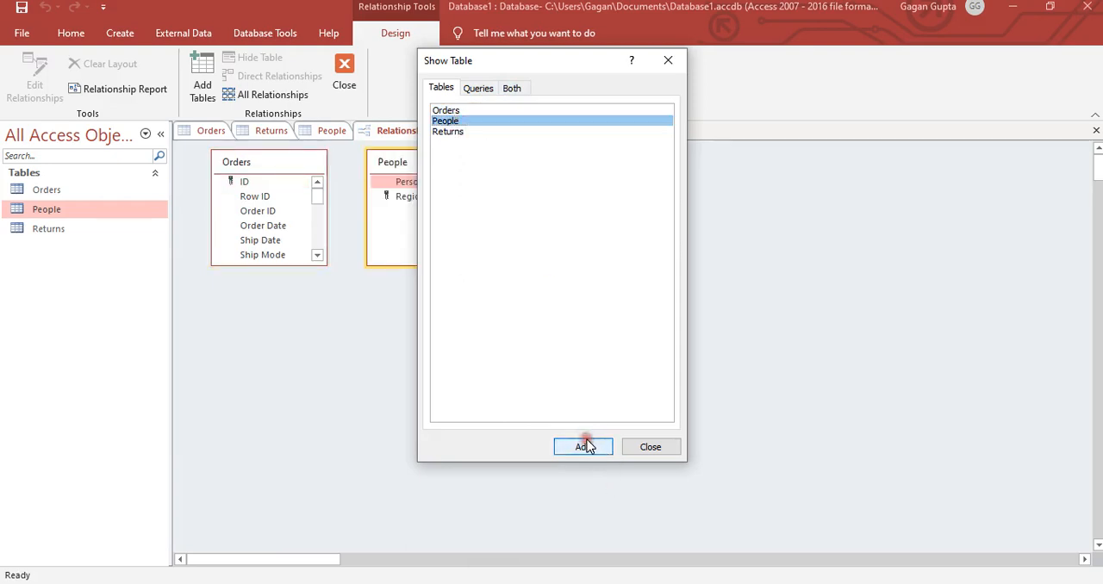
left_click(453, 132)
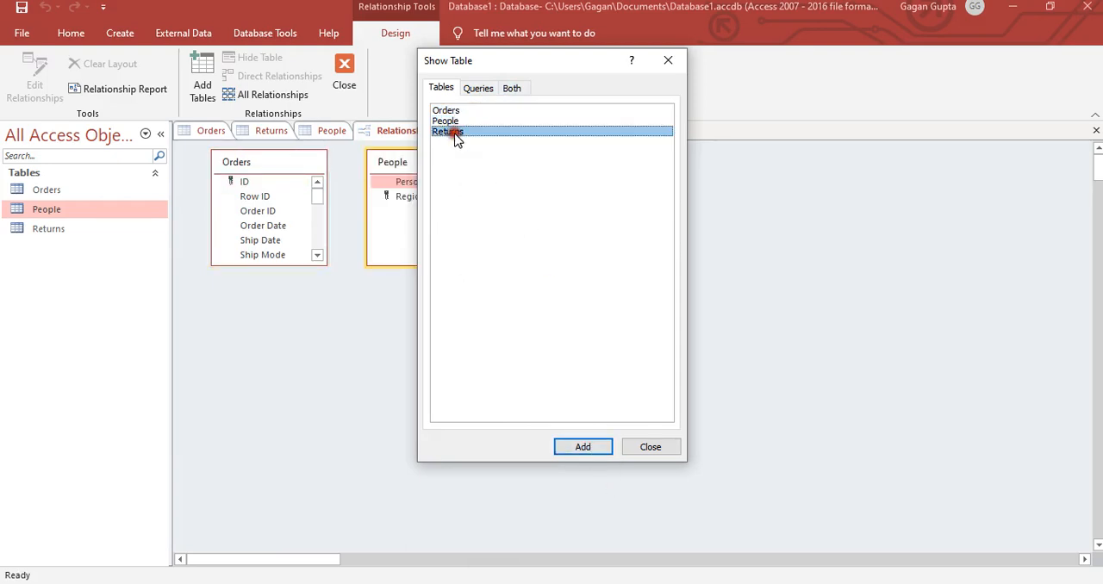
left_click(594, 449)
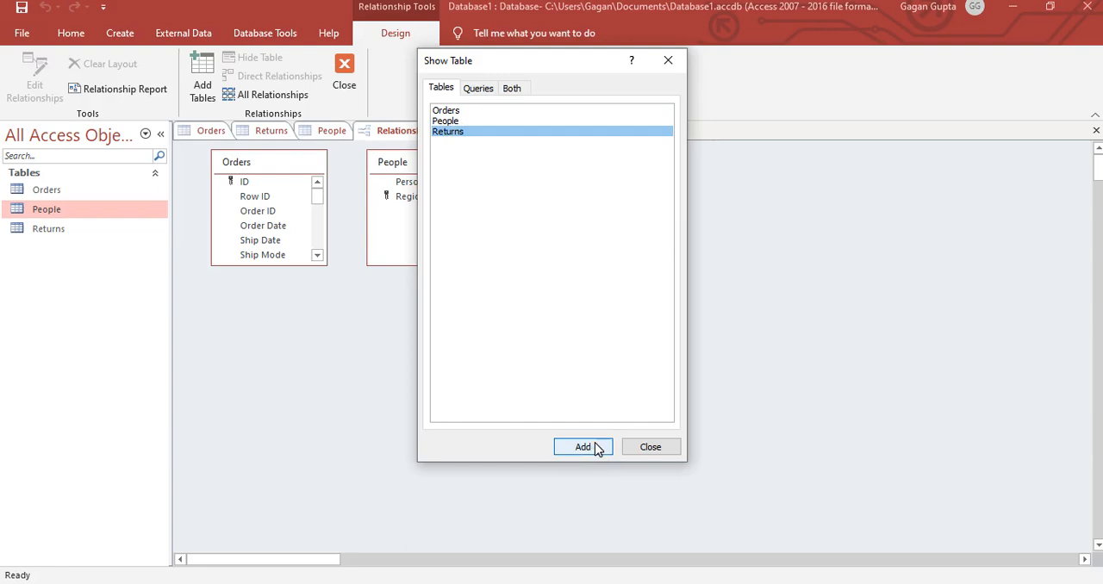
left_click(642, 450)
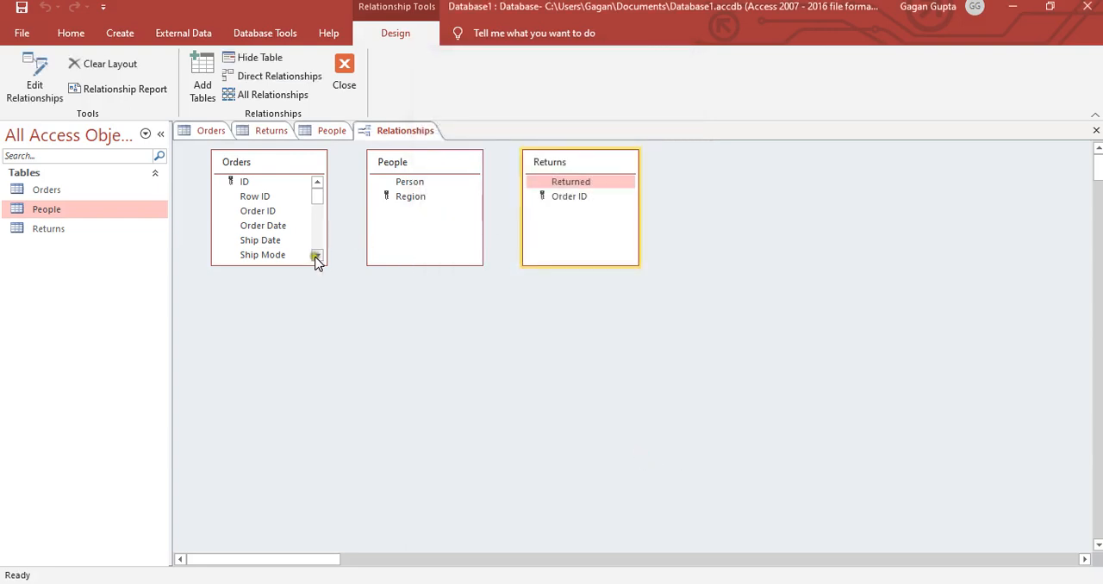
- Enlarge the Orders field list in the relationships layout and bring its Region field into view
left_click_drag(323, 264, 346, 363)
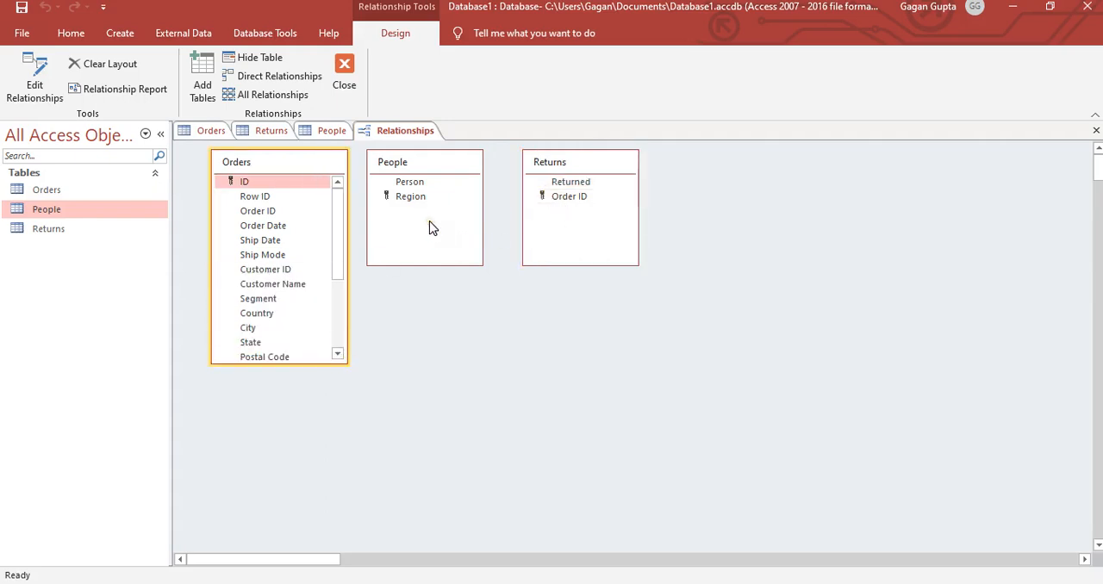
mouse_move(337, 214)
left_mouse_down()
mouse_move(337, 255)
mouse_move(337, 198)
left_mouse_up()
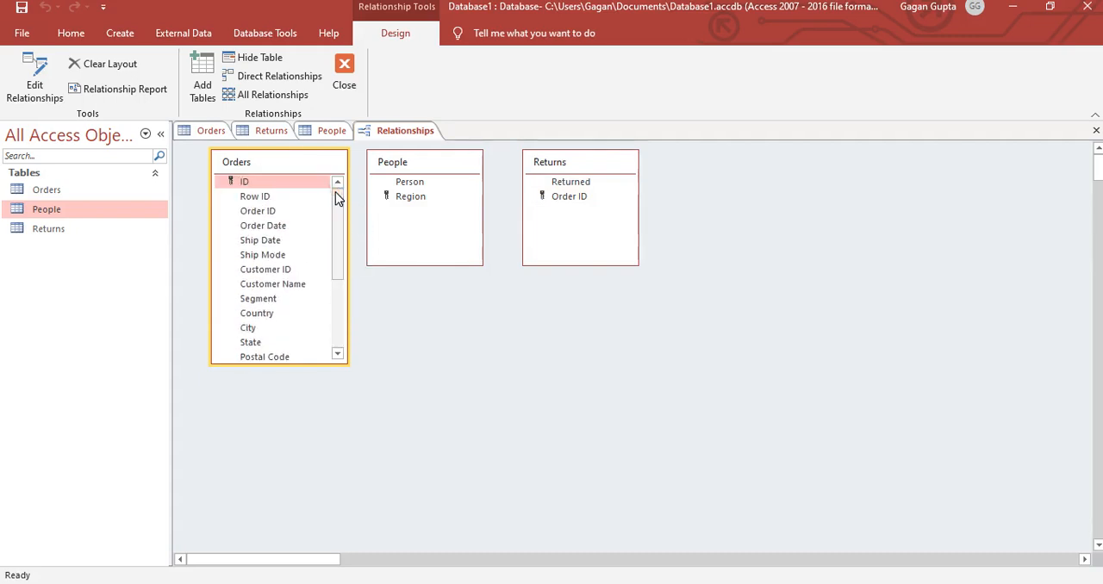
left_click(392, 199)
left_click_drag(337, 196, 335, 256)
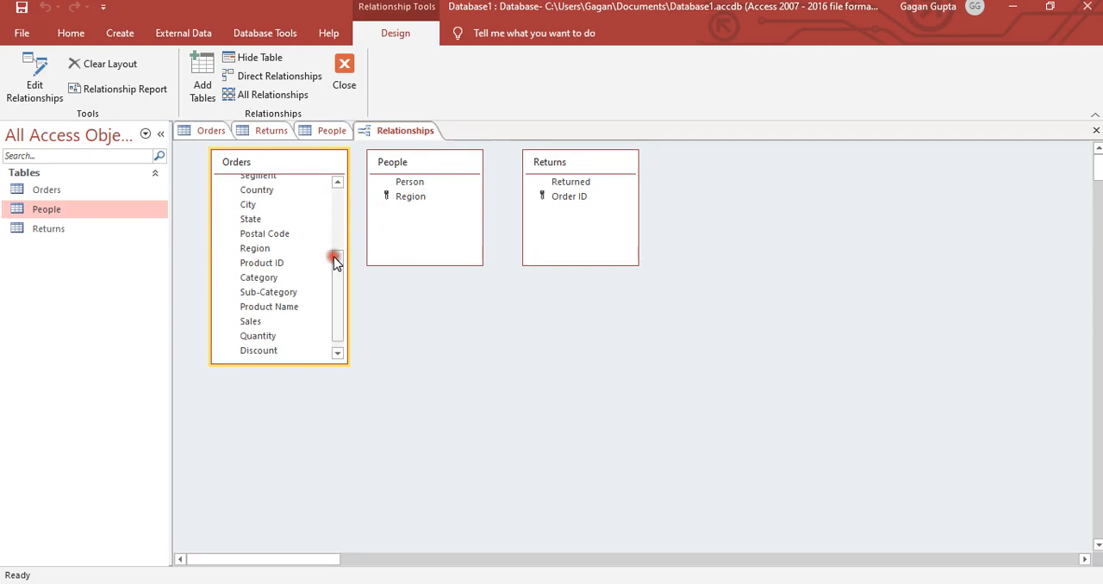
- Try to create a relationship between Region in People and Region in Orders, enforcing referential integrity with cascading updates and deletes
mouse_move(256, 253)
left_mouse_down()
mouse_move(410, 203)
mouse_move(359, 219)
mouse_move(308, 263)
mouse_move(257, 252)
left_mouse_up()
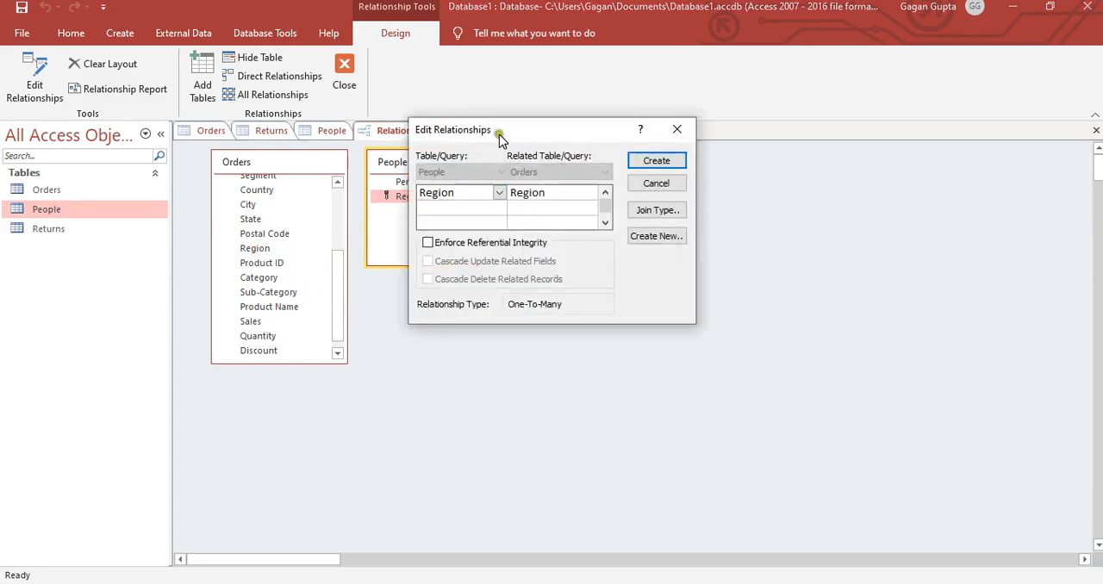
left_click_drag(497, 130, 588, 126)
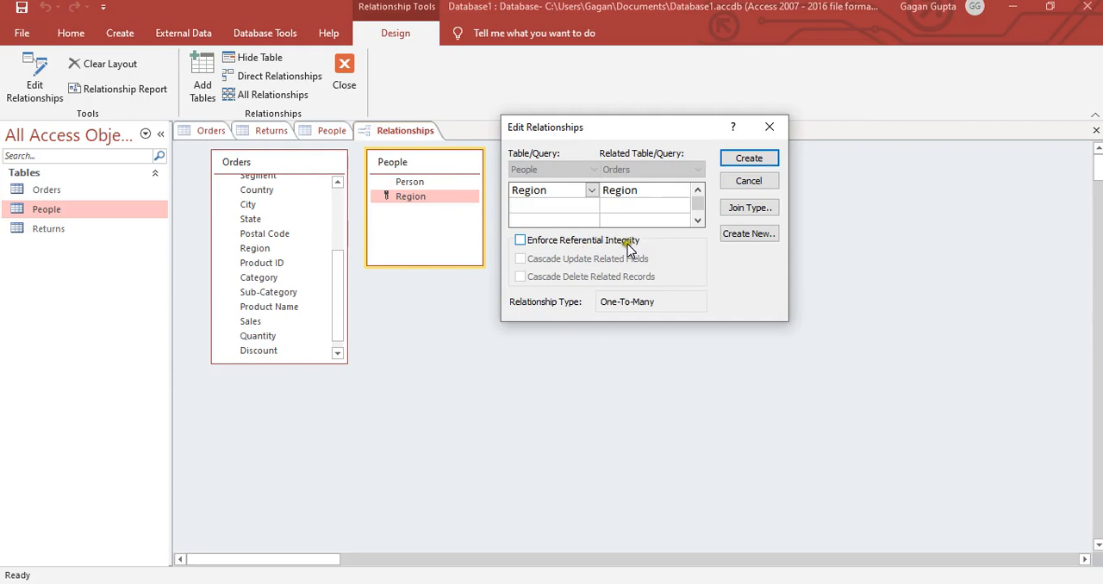
left_click(520, 242)
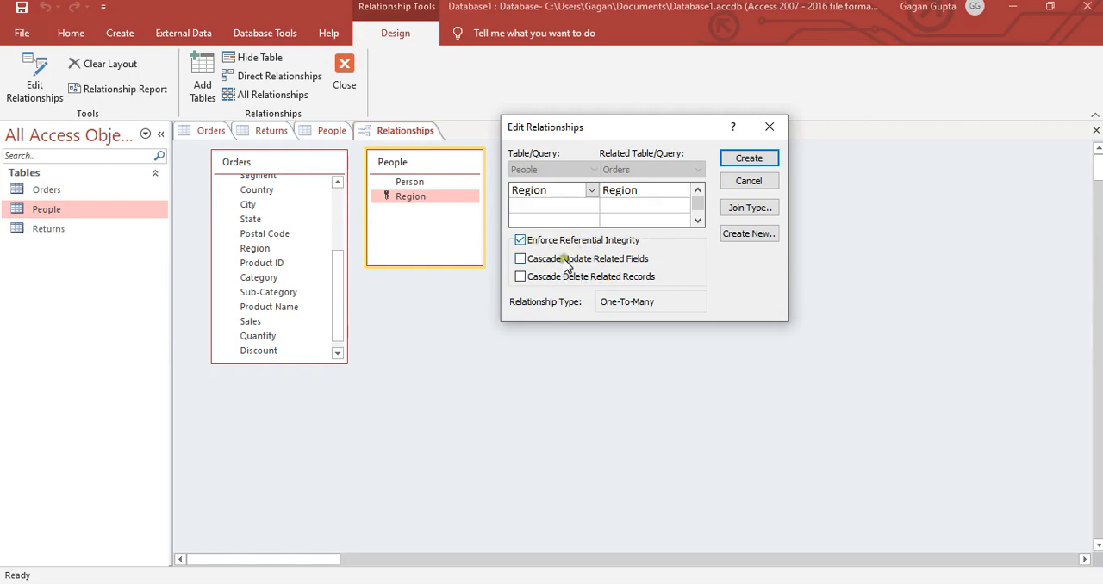
left_click(520, 259)
left_click(519, 278)
left_click(746, 159)
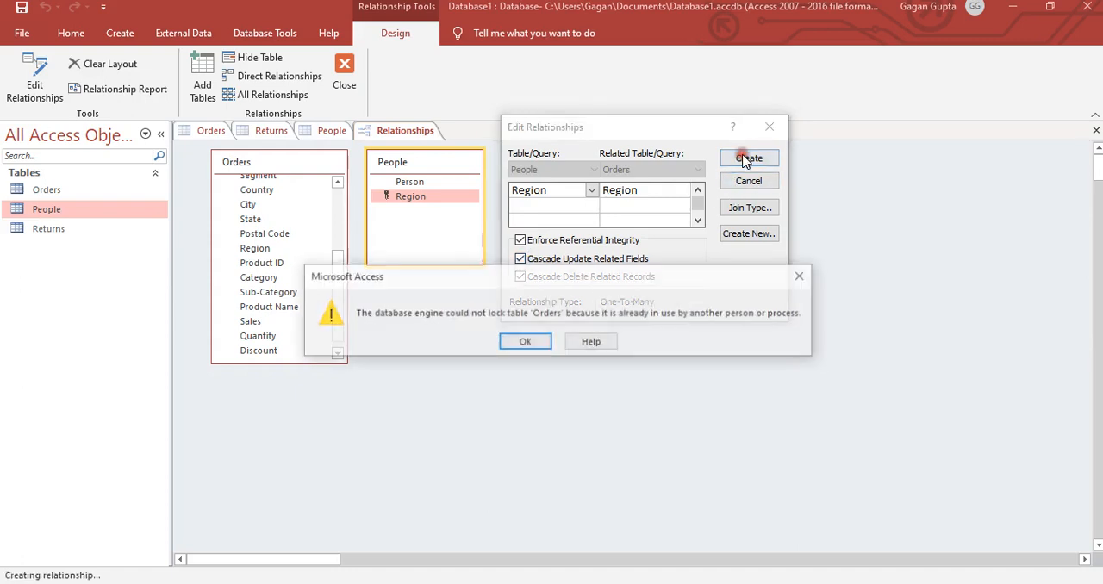
left_click(542, 343)
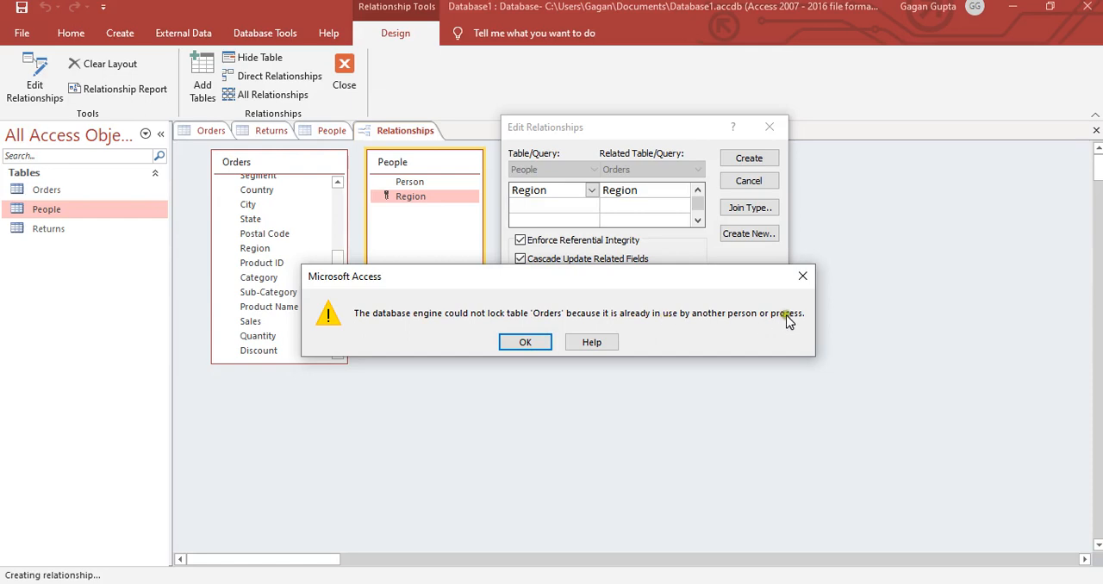
key("Return")
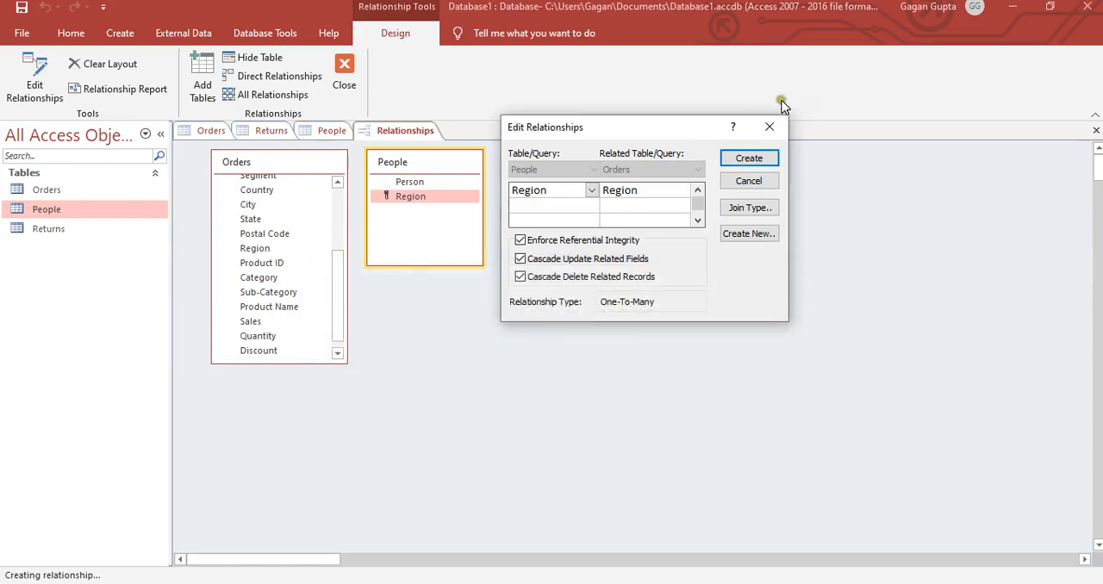
left_click(768, 130)
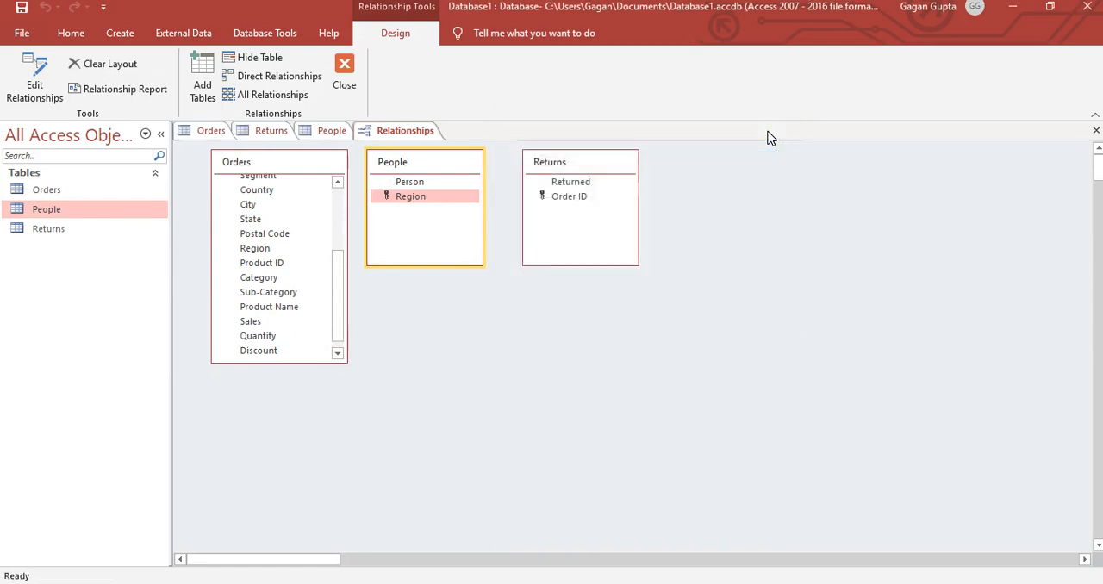
- Close the open Orders, Returns and People datasheets, leaving only the relationships layout open
left_click(332, 131)
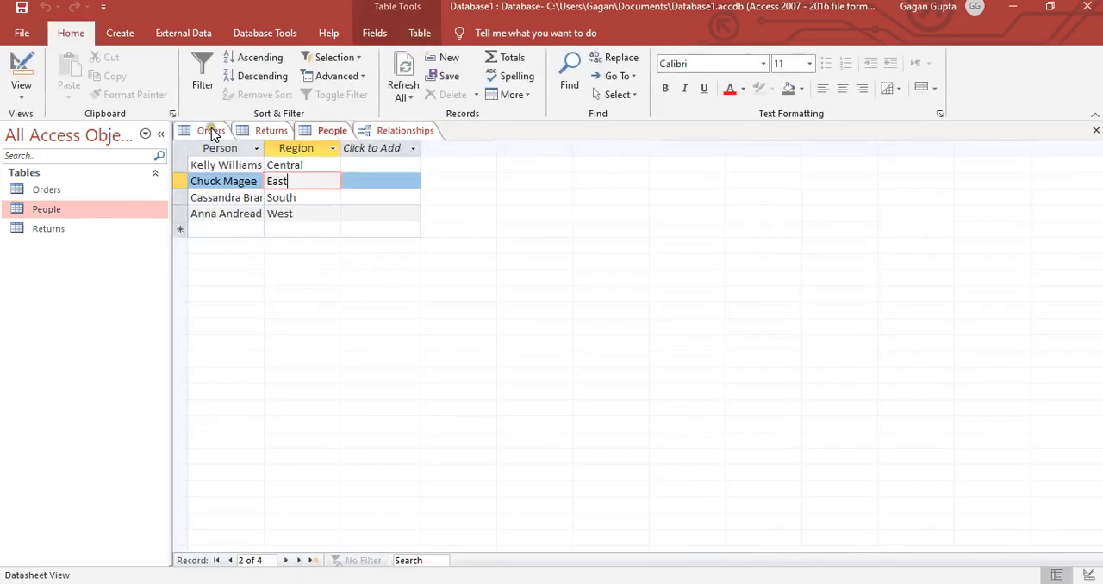
left_click(211, 130)
right_click(211, 130)
left_click(231, 158)
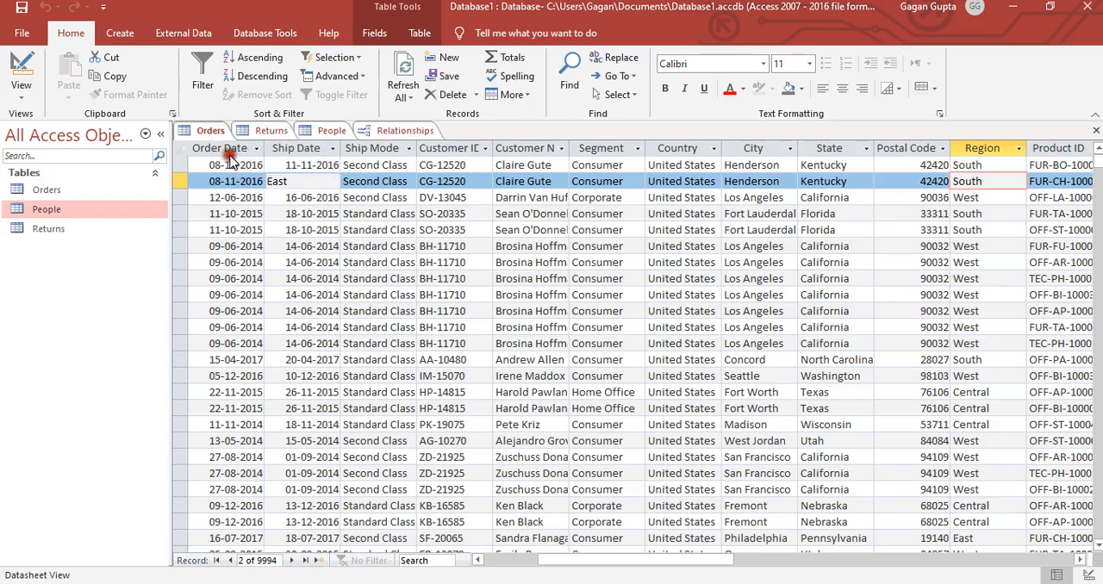
left_click(207, 131)
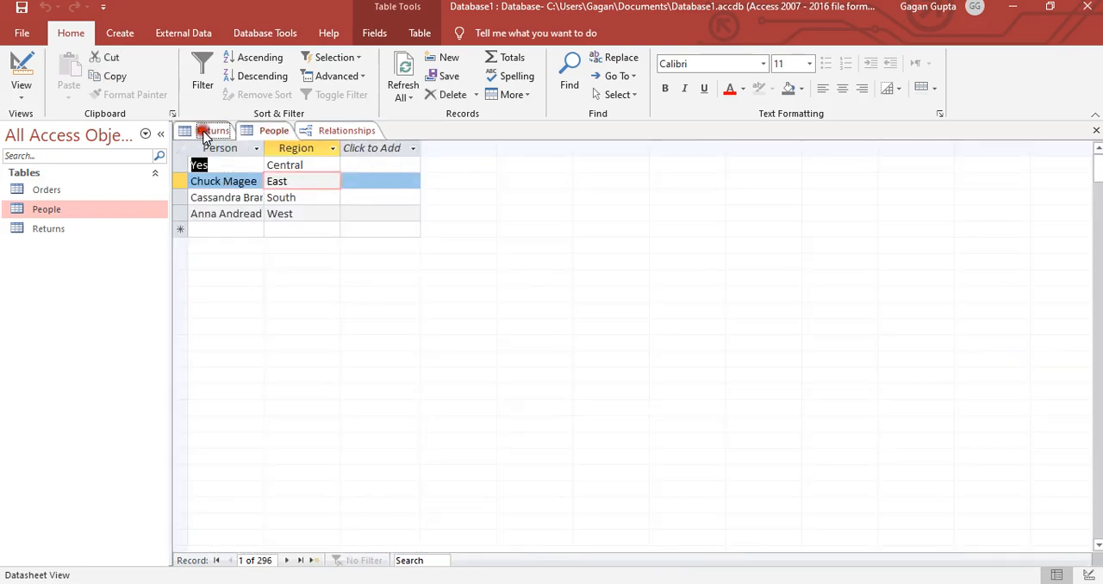
right_click(207, 132)
left_click(226, 159)
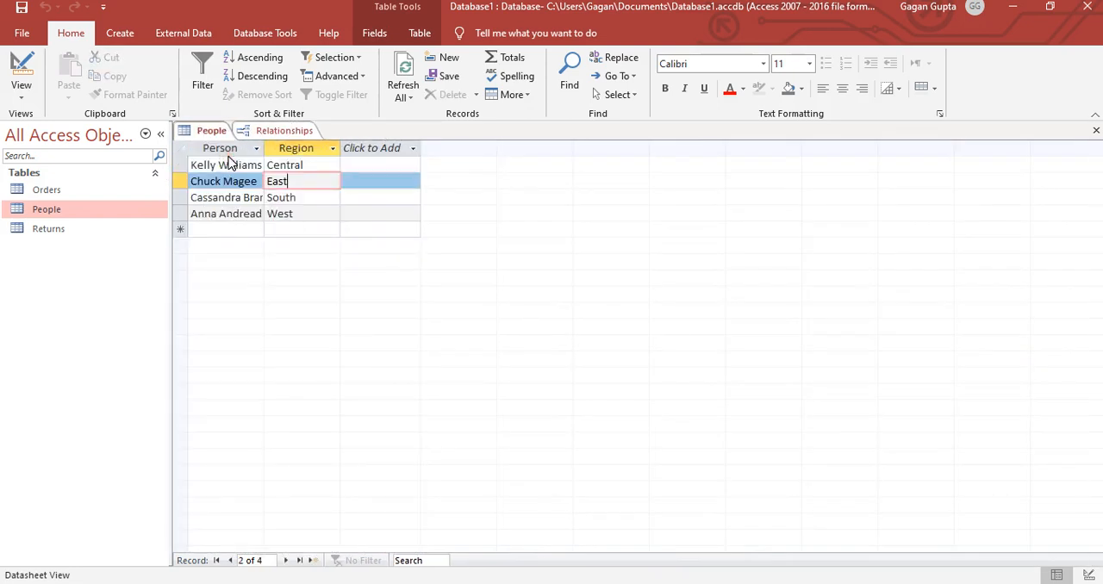
right_click(211, 131)
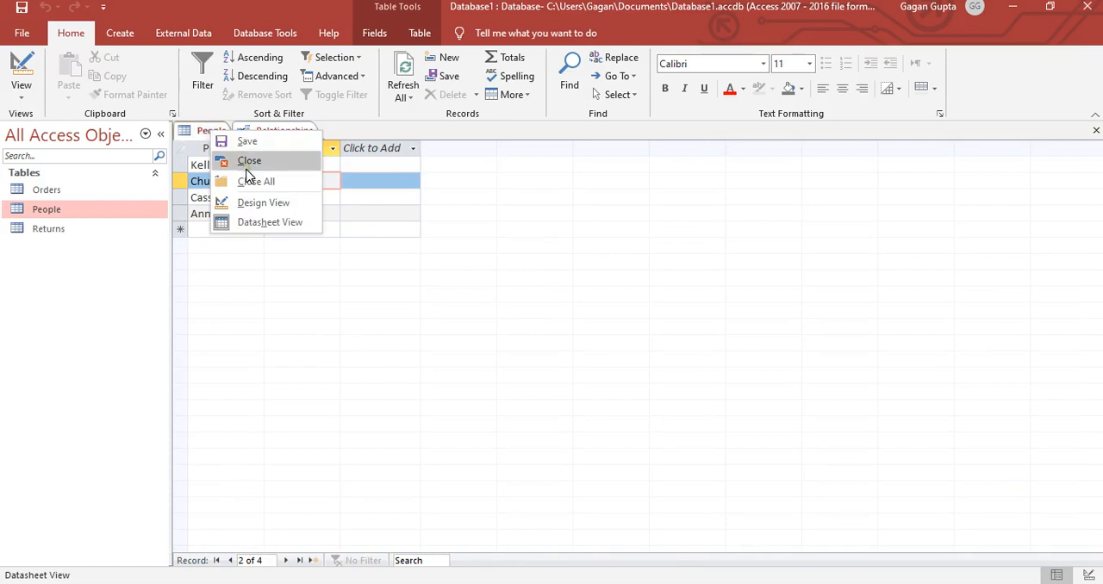
left_click(247, 168)
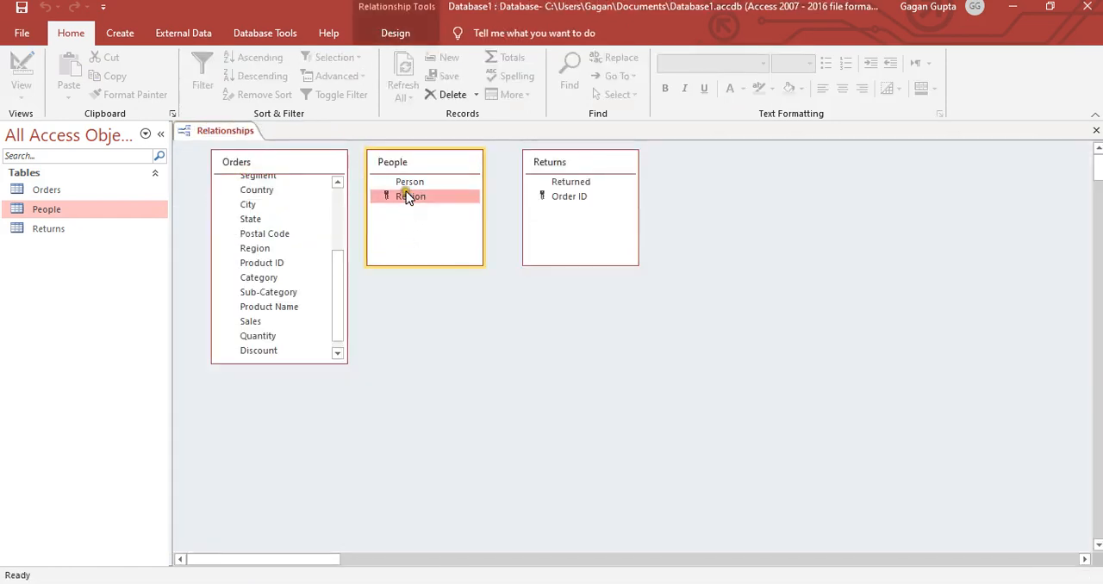
- Relate Region in People to Region in Orders with referential integrity, cascading updates and deletes, and reposition the People field list below Returns
left_click_drag(408, 200, 262, 249)
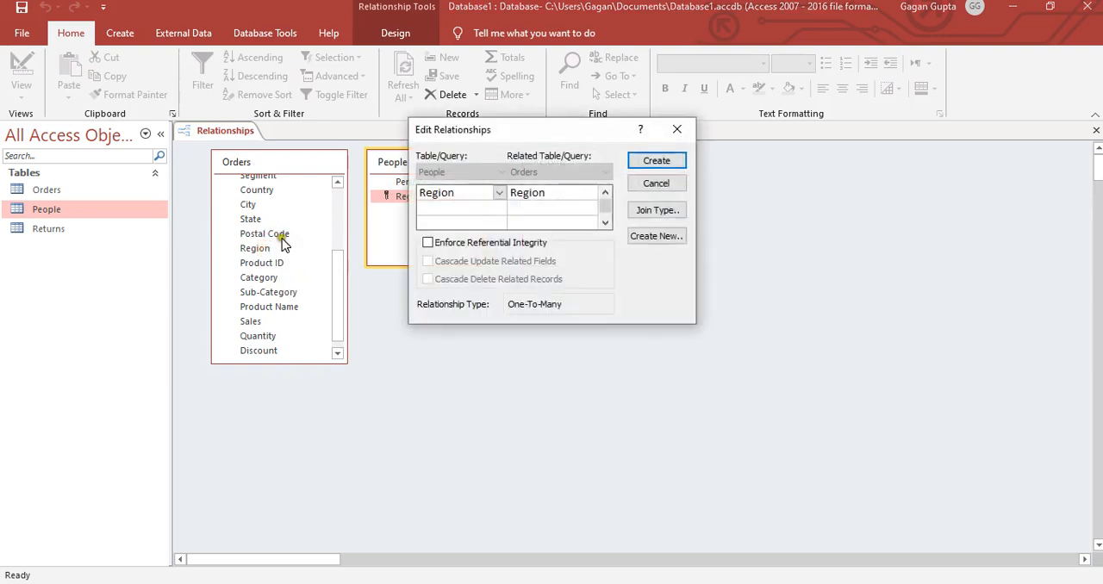
left_click(427, 244)
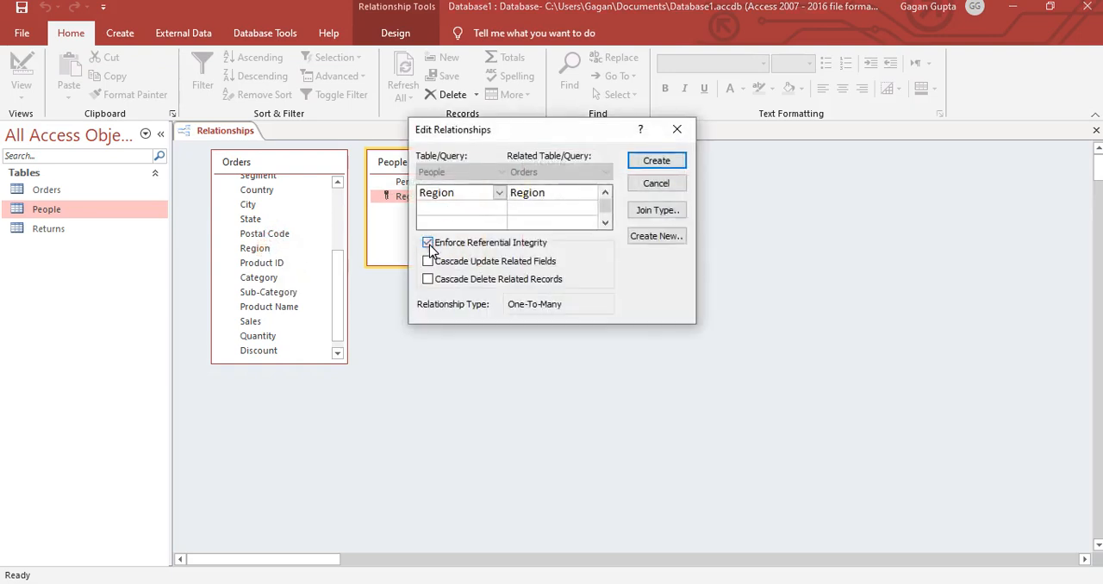
left_click(428, 262)
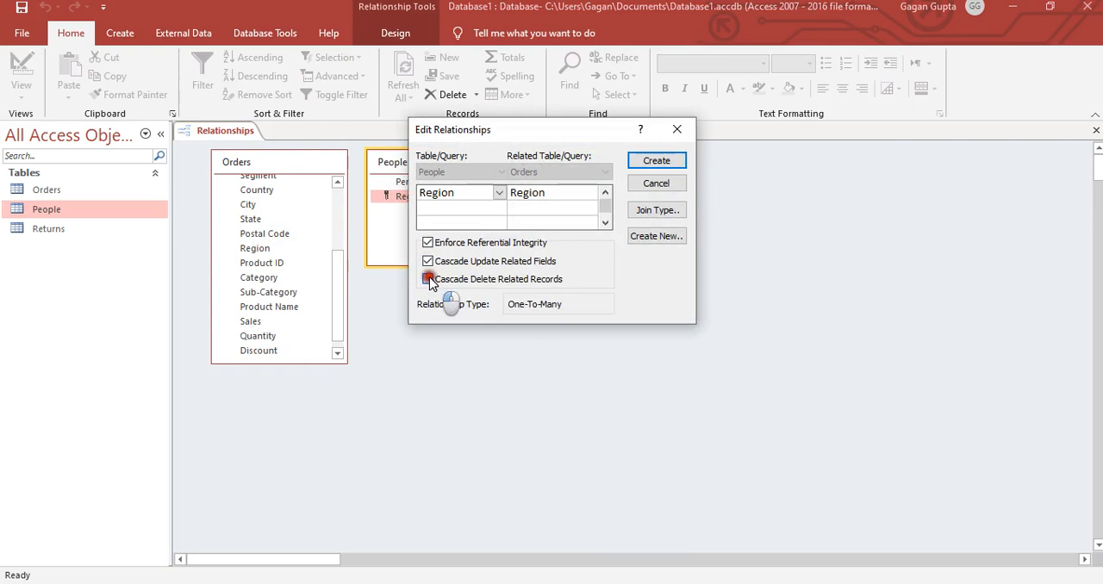
left_click(428, 280)
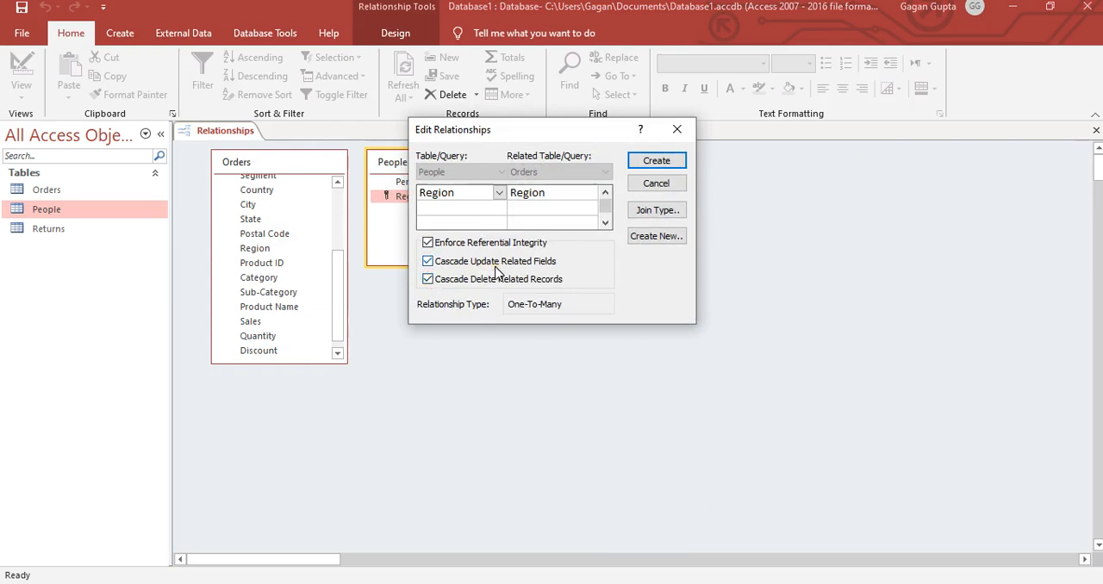
left_click(659, 162)
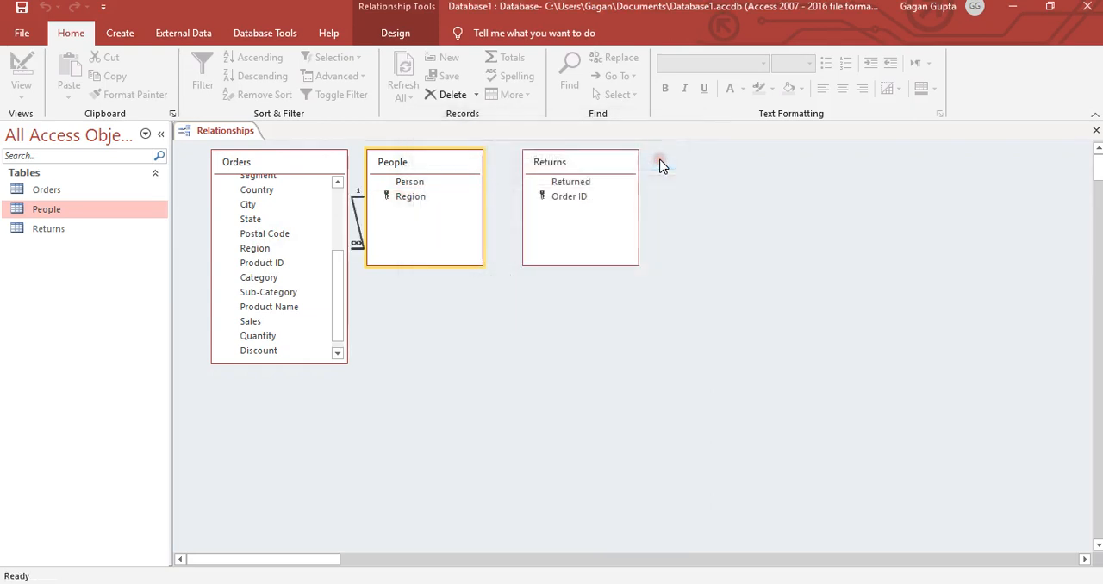
left_click(399, 154)
left_click_drag(399, 162, 469, 295)
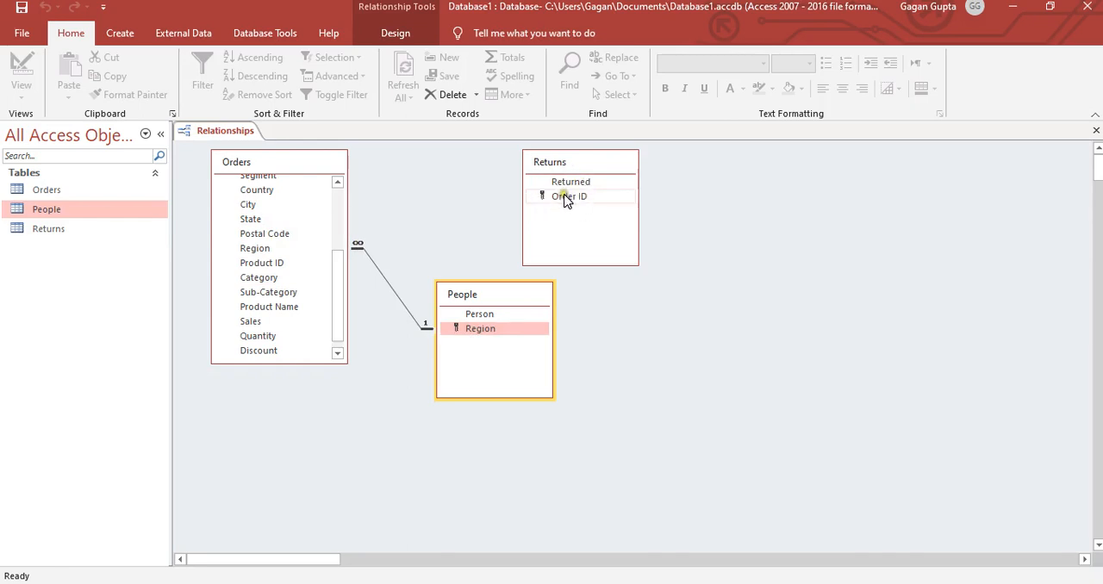
- Try to relate Order ID in Returns to Order ID in Orders, enforcing referential integrity with cascading updates and deletes
left_click_drag(336, 277, 340, 204)
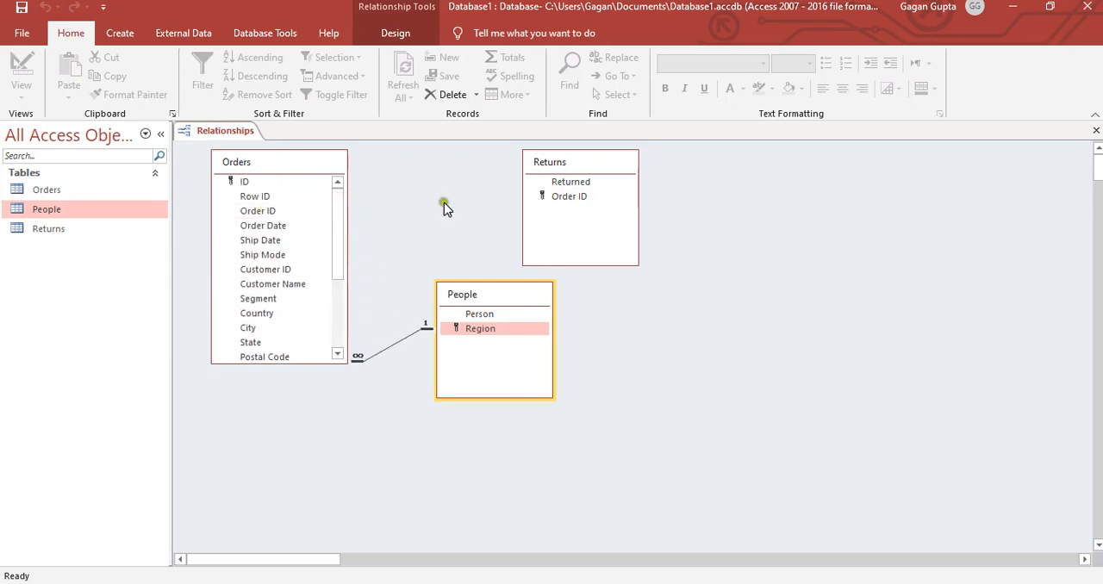
left_click(543, 200)
left_click_drag(561, 204, 265, 208)
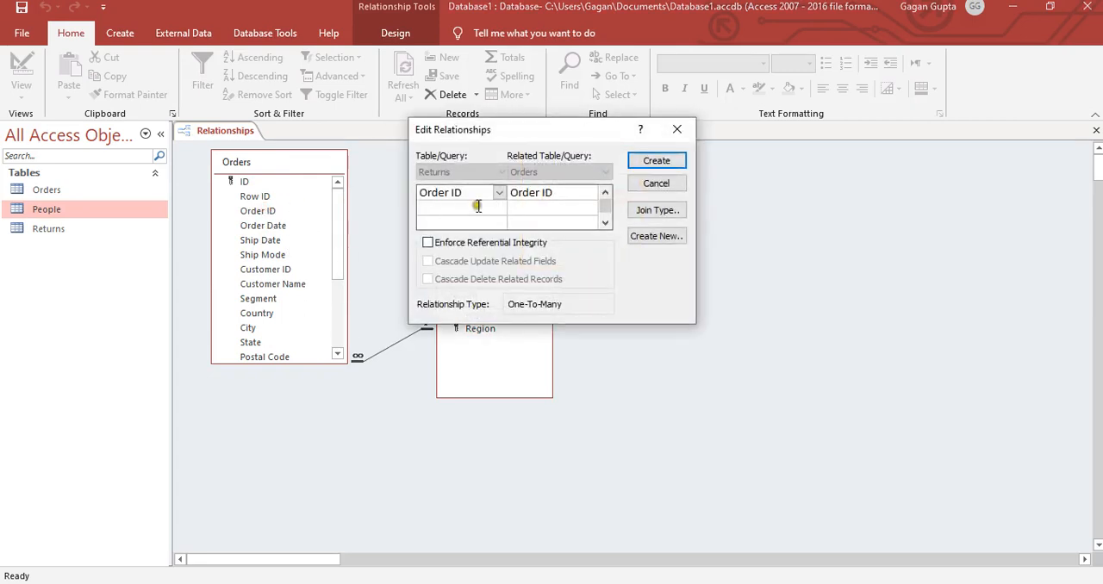
left_click(428, 243)
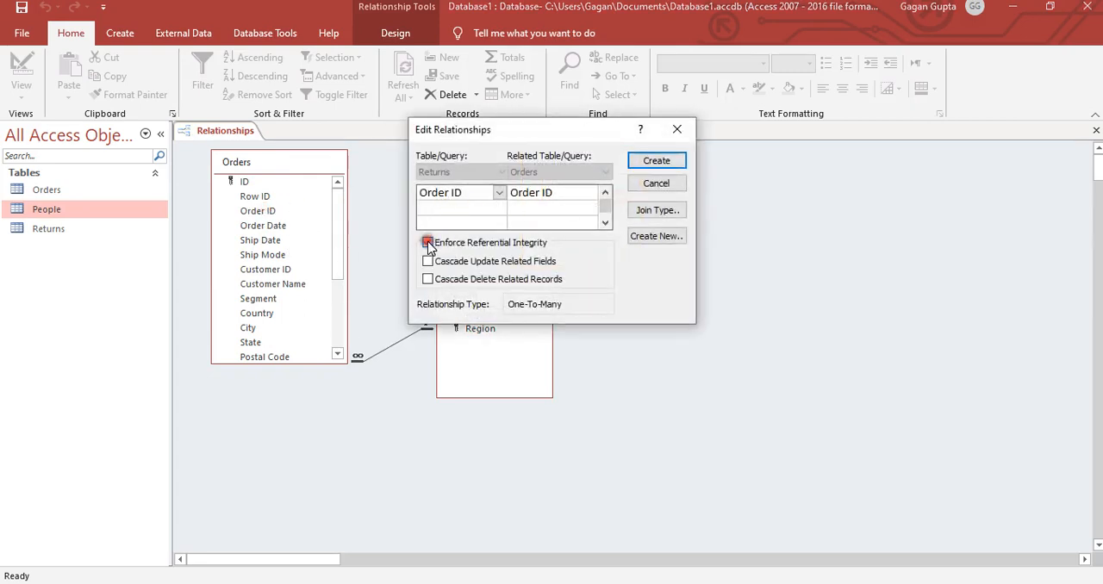
left_click(428, 261)
left_click(428, 280)
left_click(646, 164)
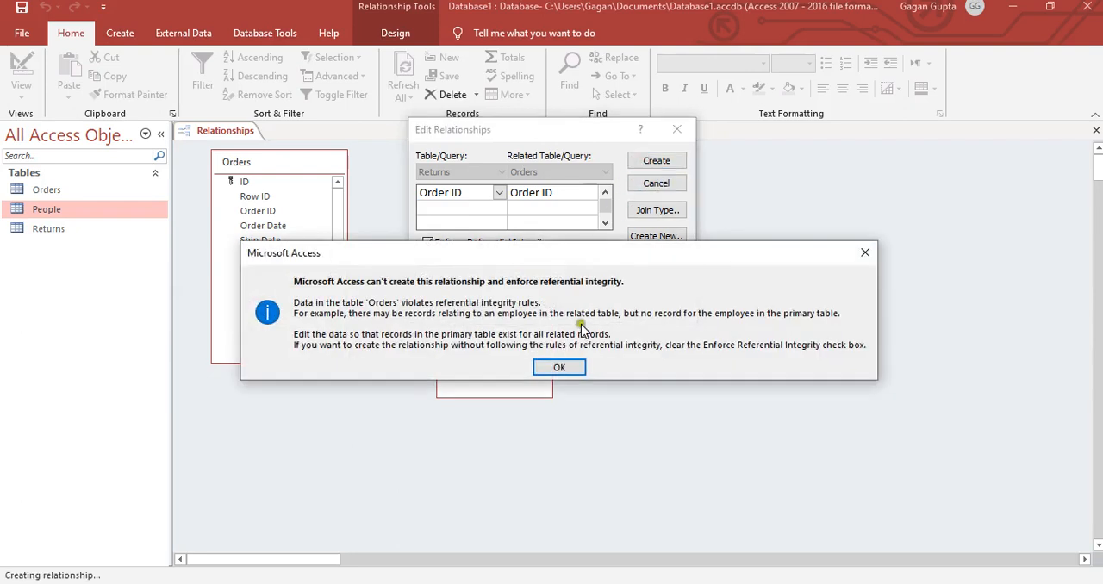
left_click(565, 369)
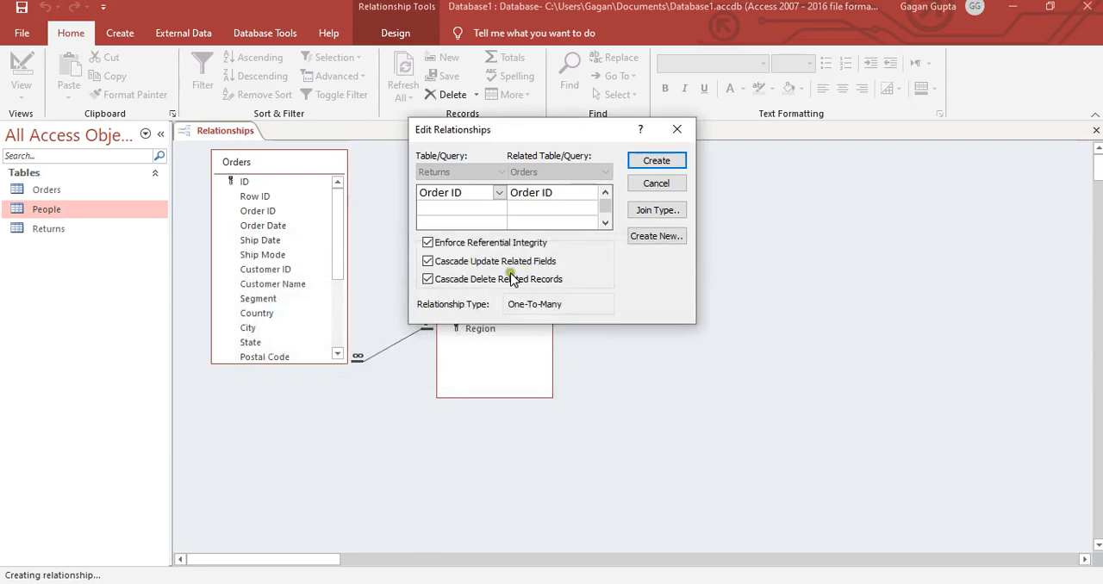
- Turn off referential integrity enforcement and create the relationship between Returns and Orders on Order ID
left_click(426, 244)
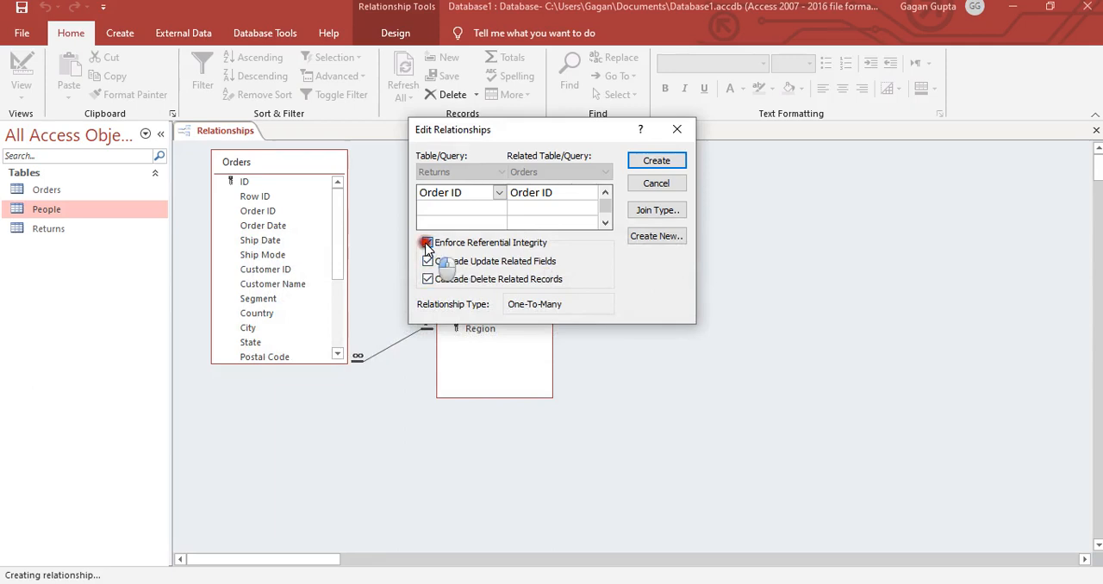
left_click(659, 162)
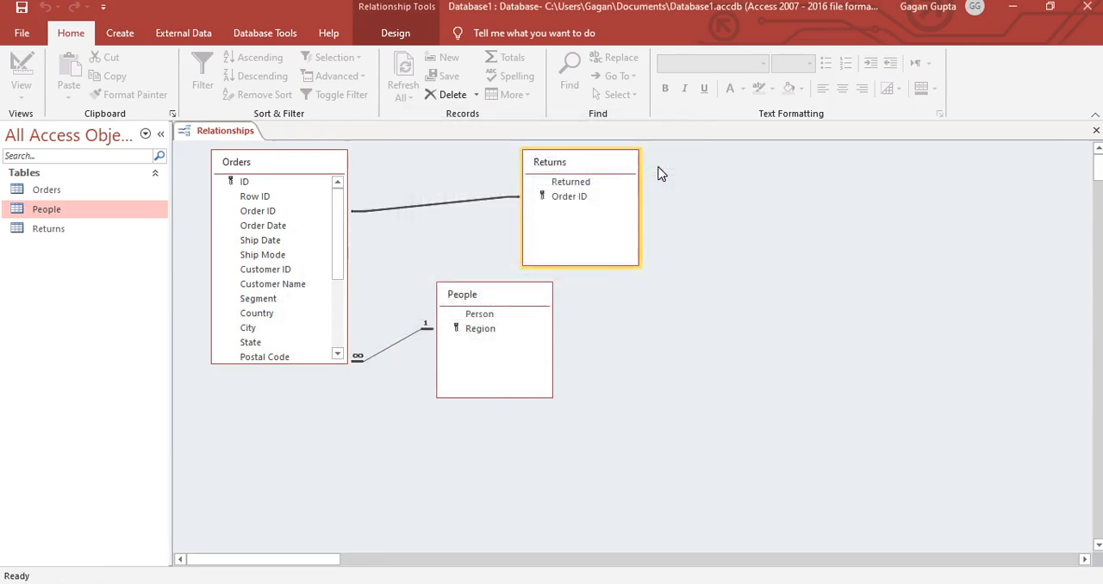
- Try to enforce referential integrity with cascading updates on the existing Order ID relationship between Returns and Orders
left_click(421, 210)
right_click(420, 209)
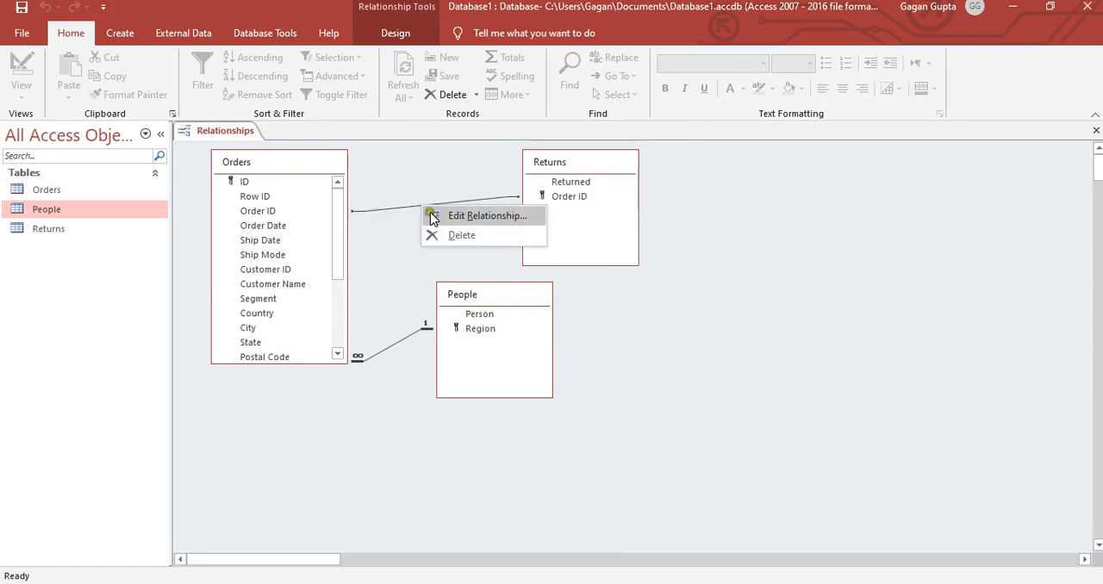
left_click(433, 216)
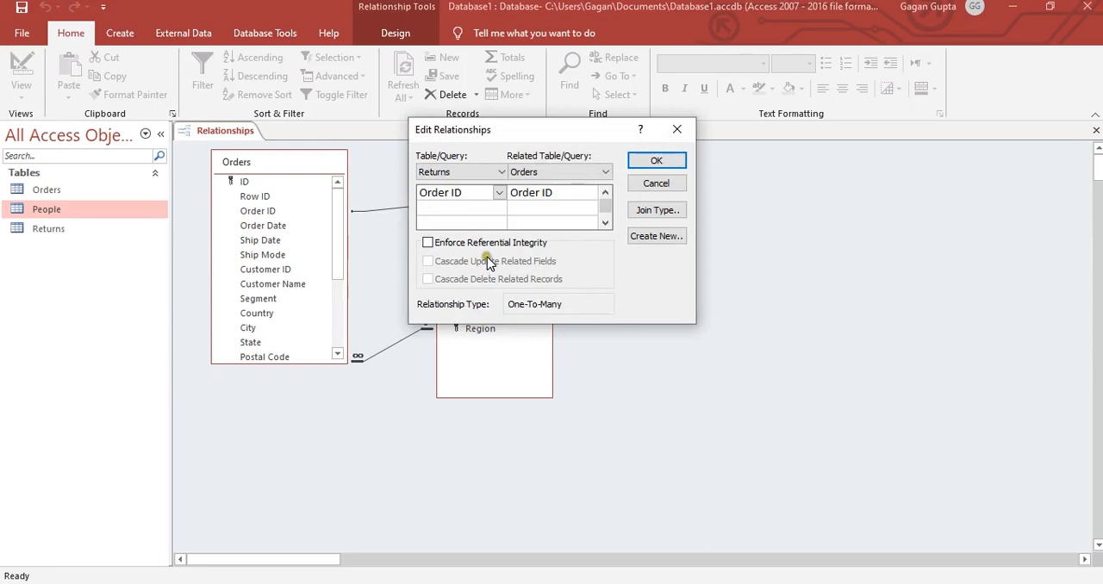
left_click(428, 244)
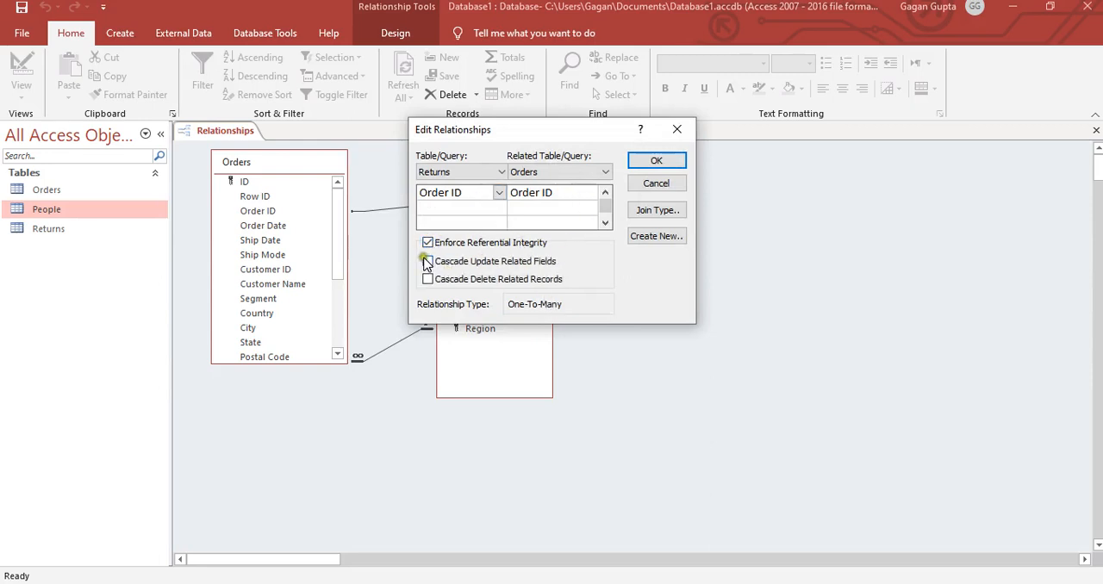
left_click(427, 261)
left_click(655, 160)
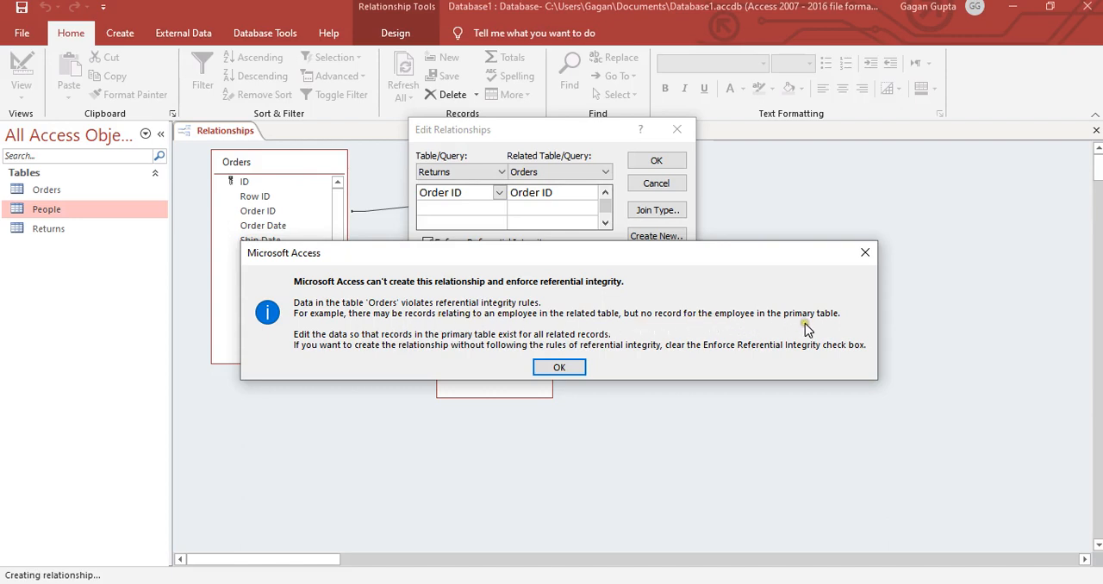
left_click(561, 368)
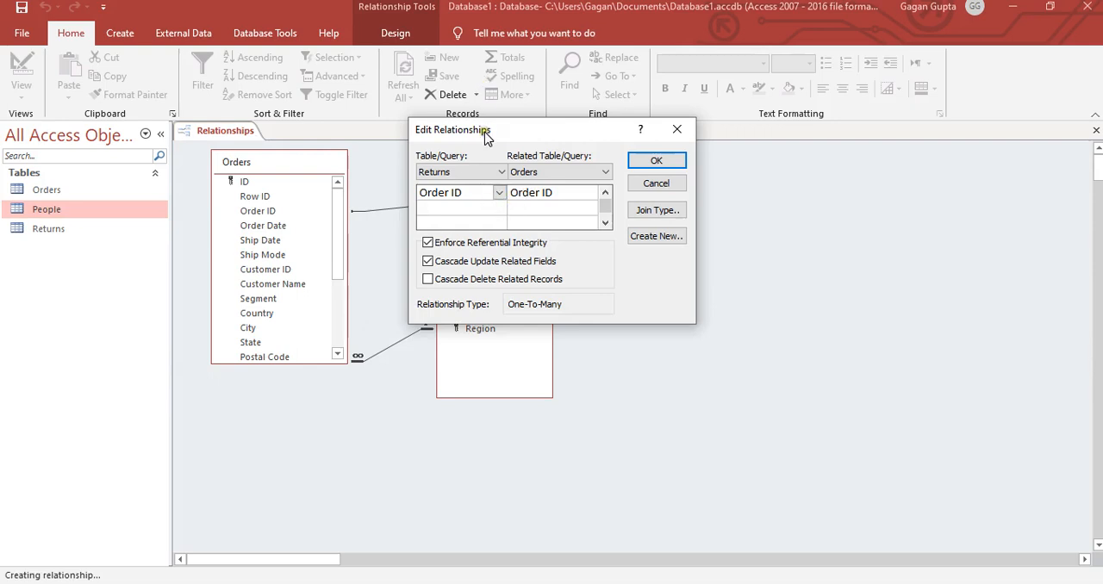
- Clear the referential integrity option on the Returns and Orders relationship and apply the edit
left_click_drag(479, 130, 609, 233)
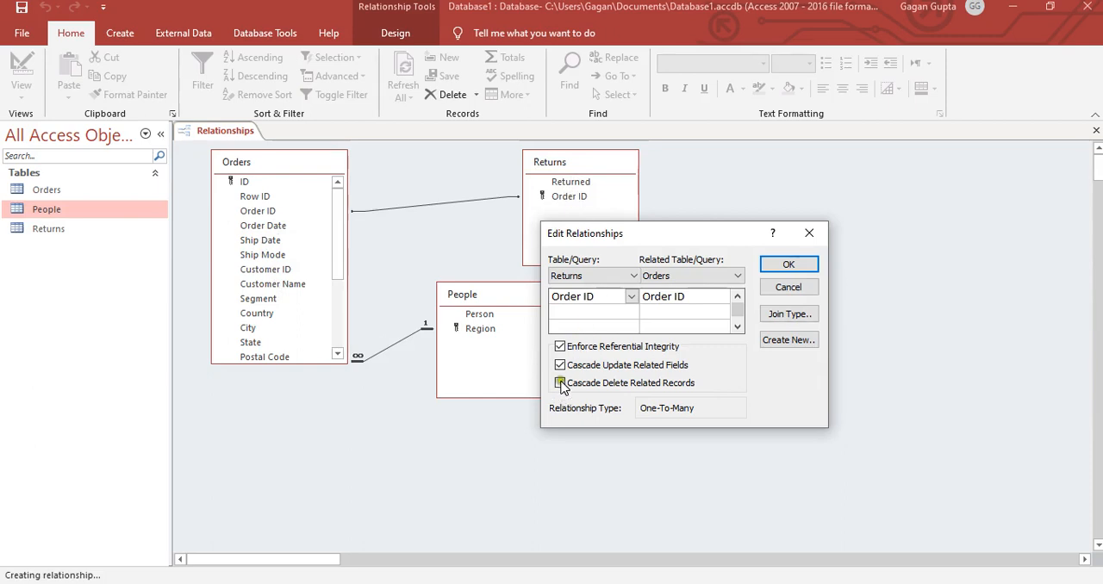
left_click(560, 347)
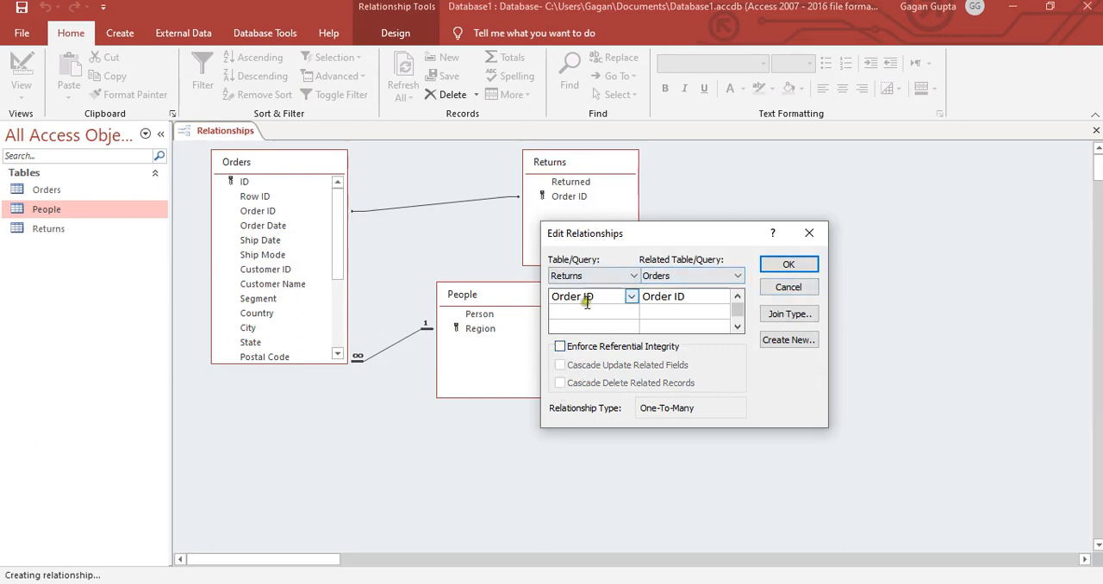
left_click(791, 266)
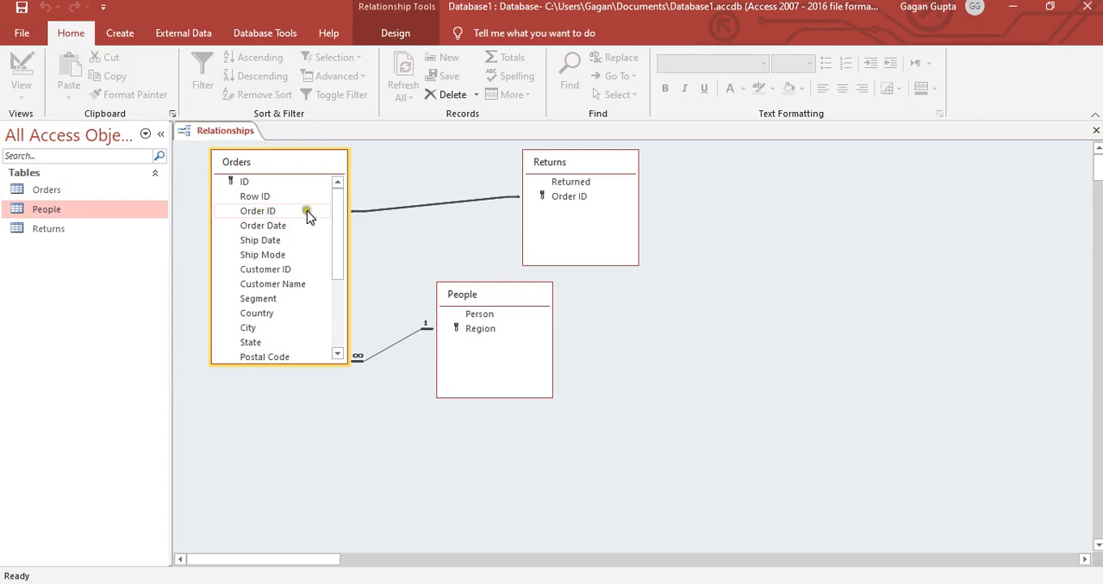
- Review the settings and type of the Order ID relationship between Orders and Returns without changing them
left_click(335, 198)
right_click(441, 209)
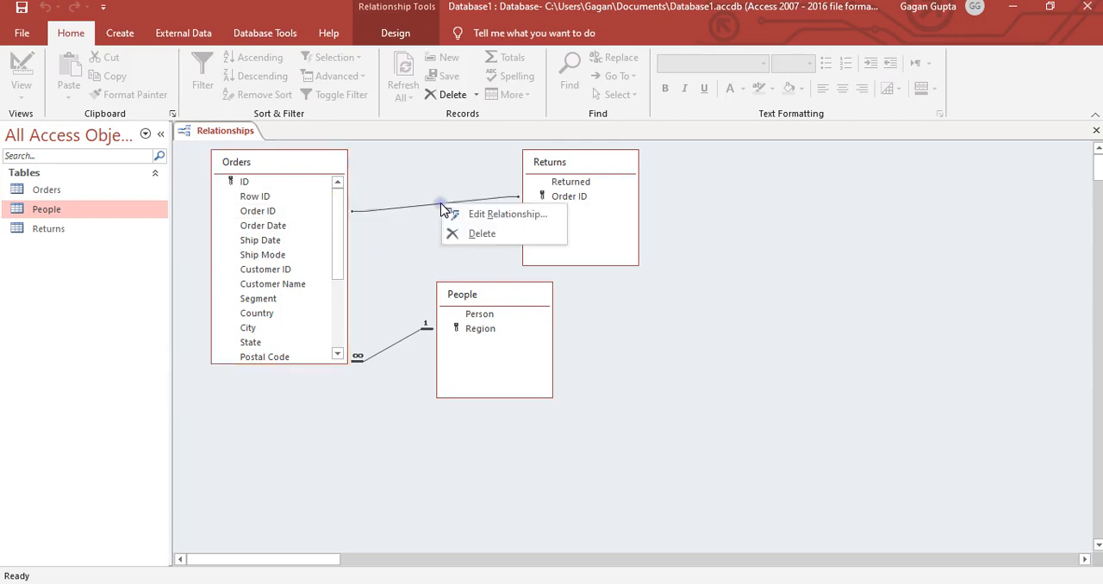
left_click(456, 215)
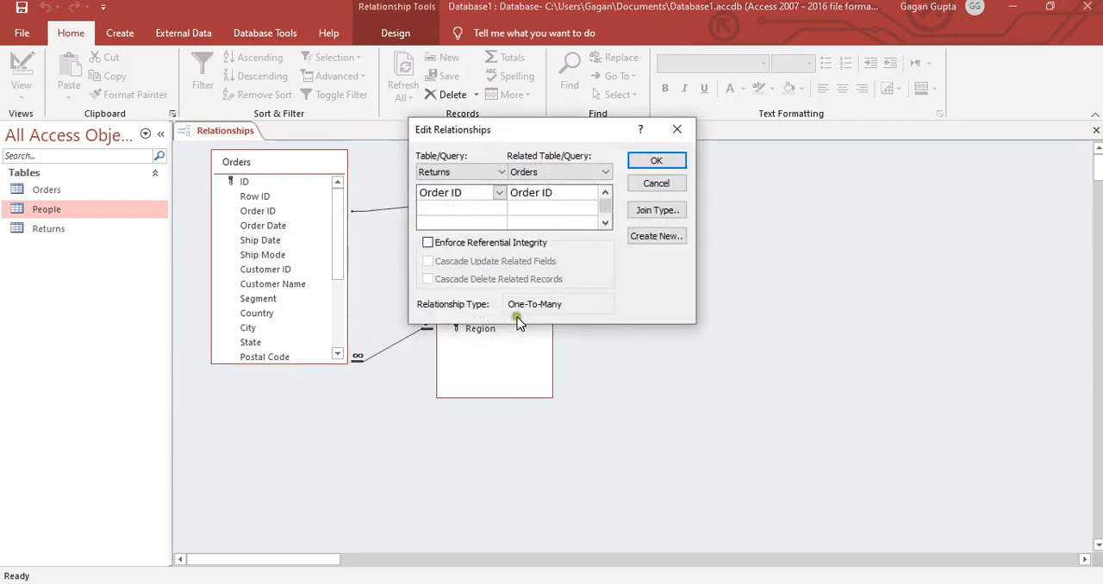
left_click(676, 130)
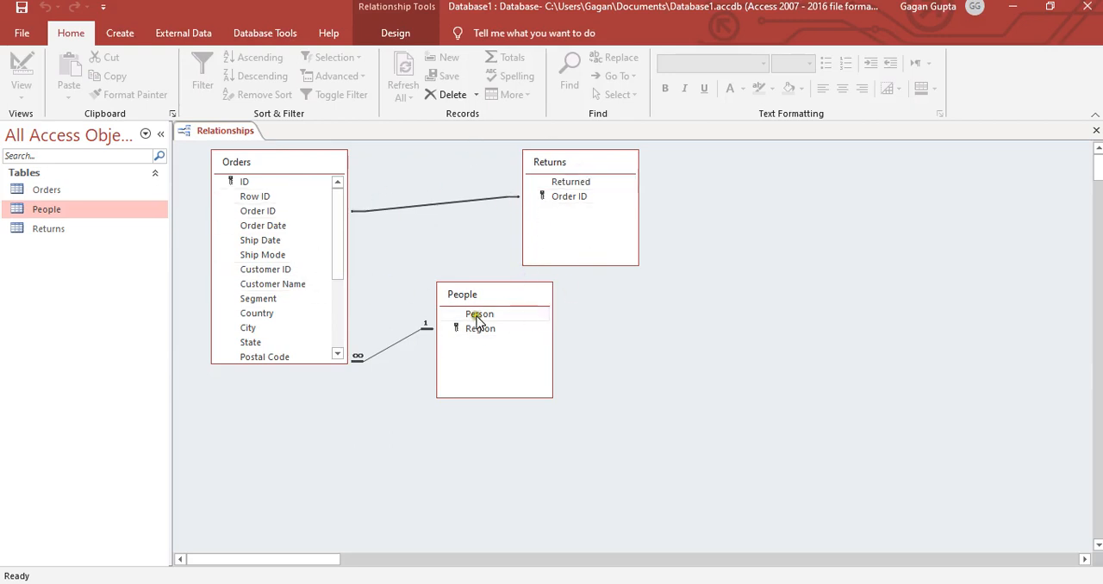
left_click(536, 220)
left_click(790, 229)
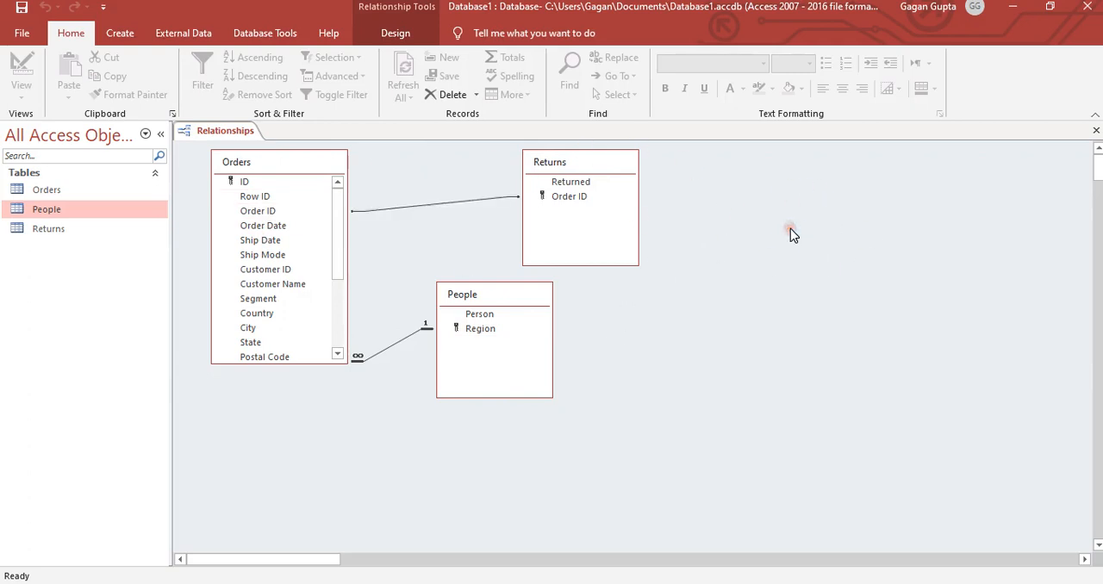